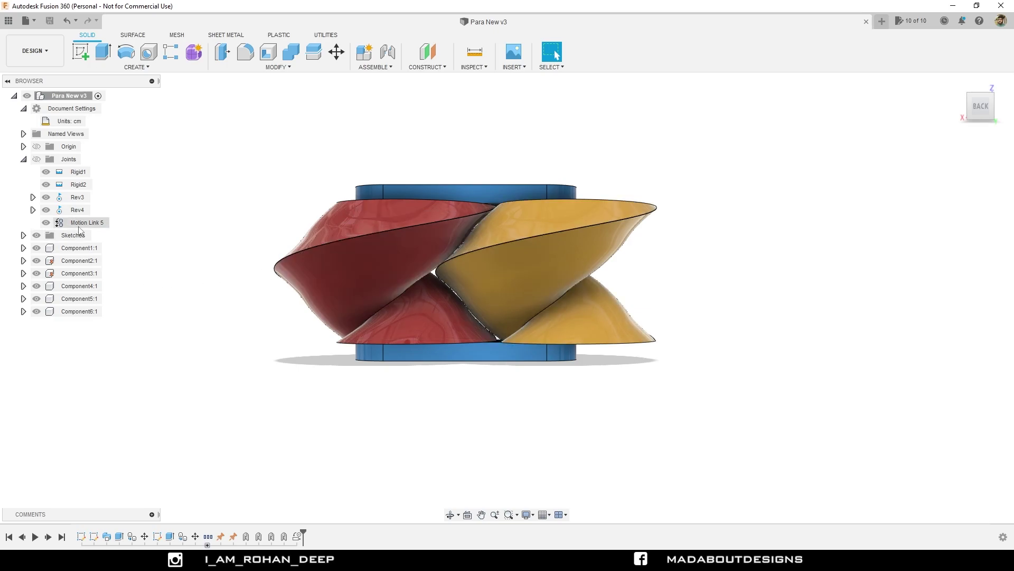
# Step: Animate the Rev4 joint so the red and yellow rotors spin, and orbit to view from above
pyautogui.rightClick(76, 211)
pyautogui.click(125, 309)
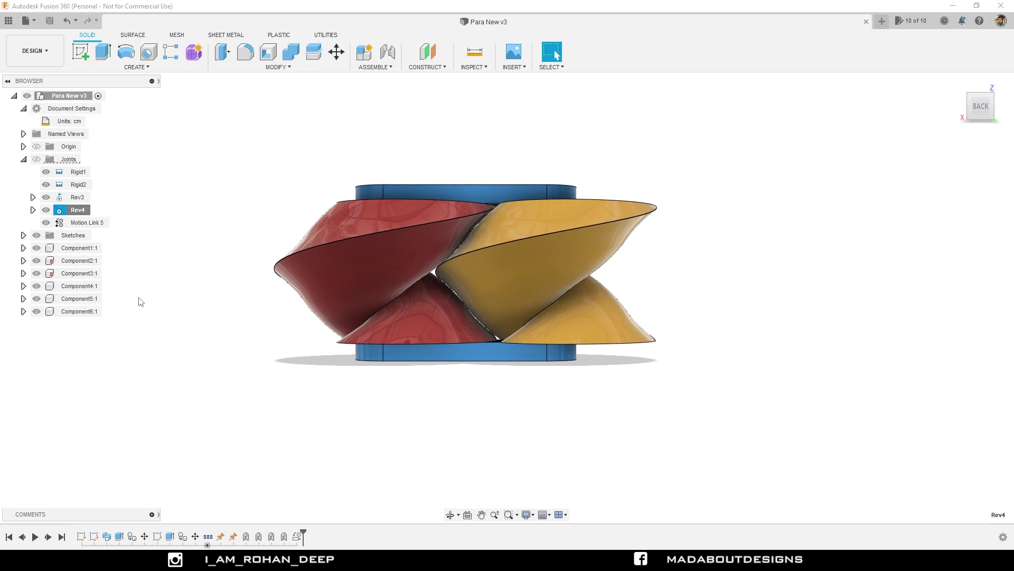
pyautogui.keyDown('shift'); pyautogui.moveTo(693, 294); pyautogui.dragTo(671, 335, button='middle'); pyautogui.keyUp('shift')
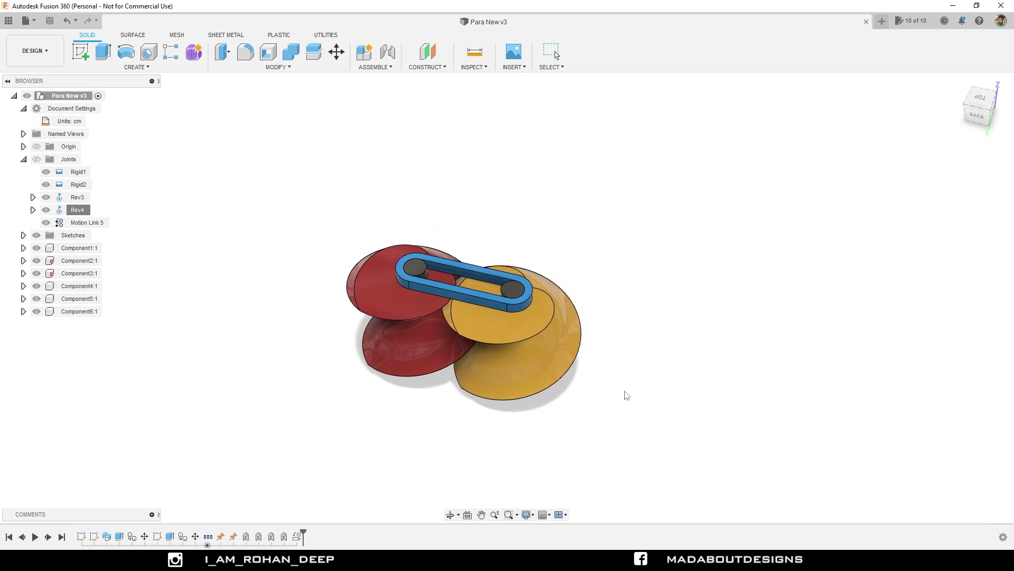
pyautogui.keyDown('shift'); pyautogui.moveTo(625, 397); pyautogui.dragTo(629, 341, button='middle'); pyautogui.keyUp('shift')
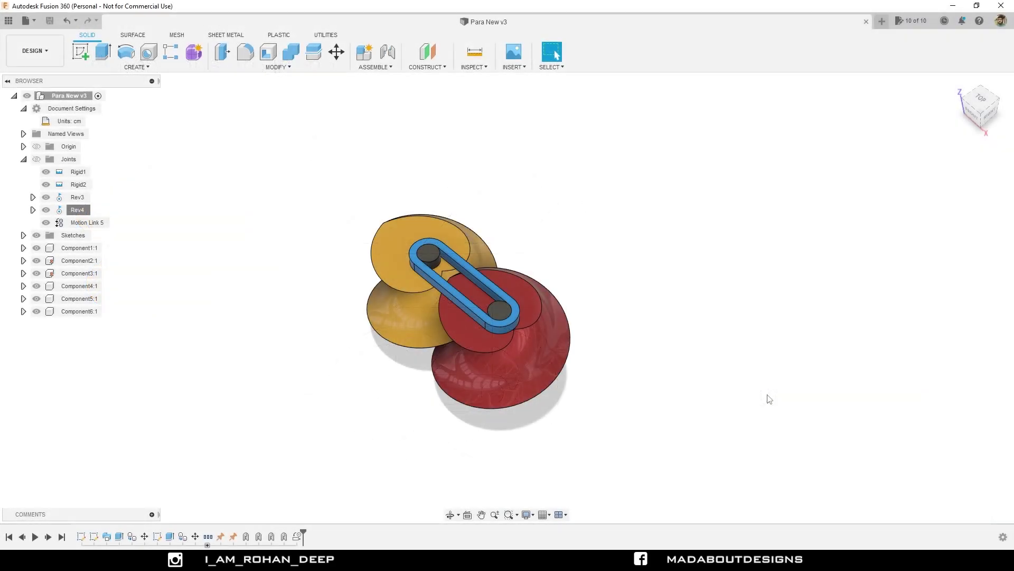
# Step: Create a new design, change its document units to Centimeter, and start a new sketch
pyautogui.click(34, 22)
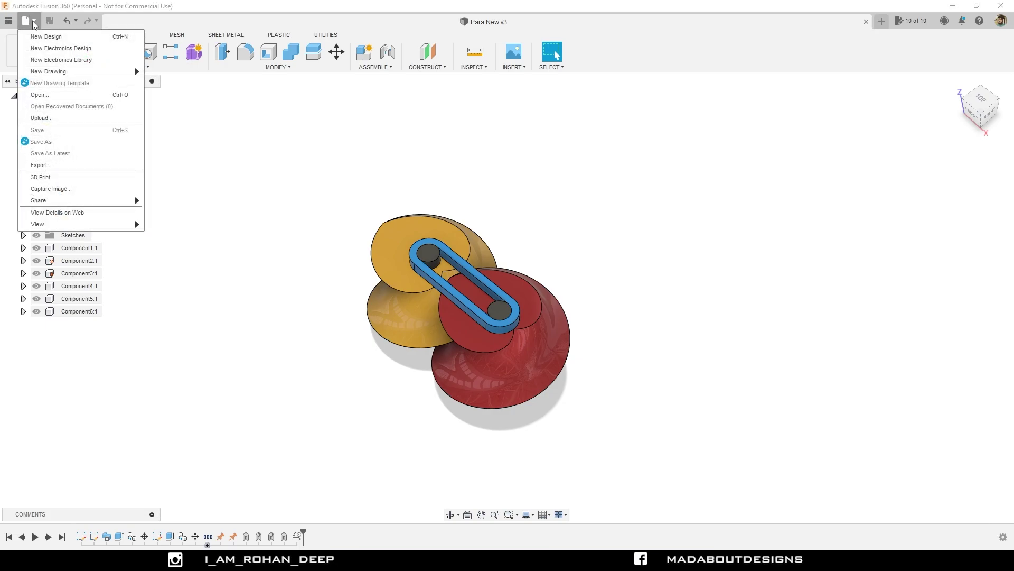
pyautogui.click(46, 37)
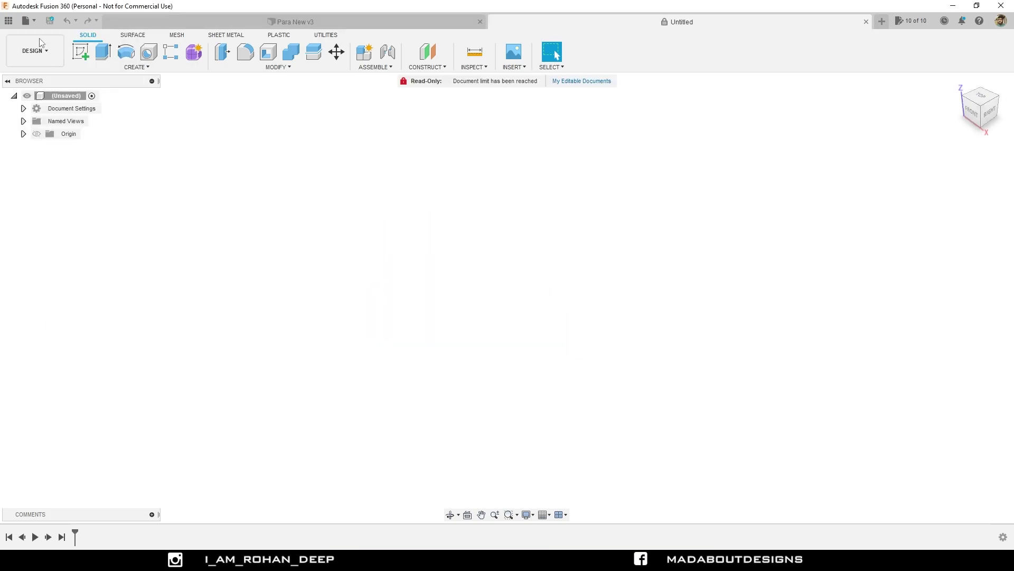
pyautogui.click(23, 108)
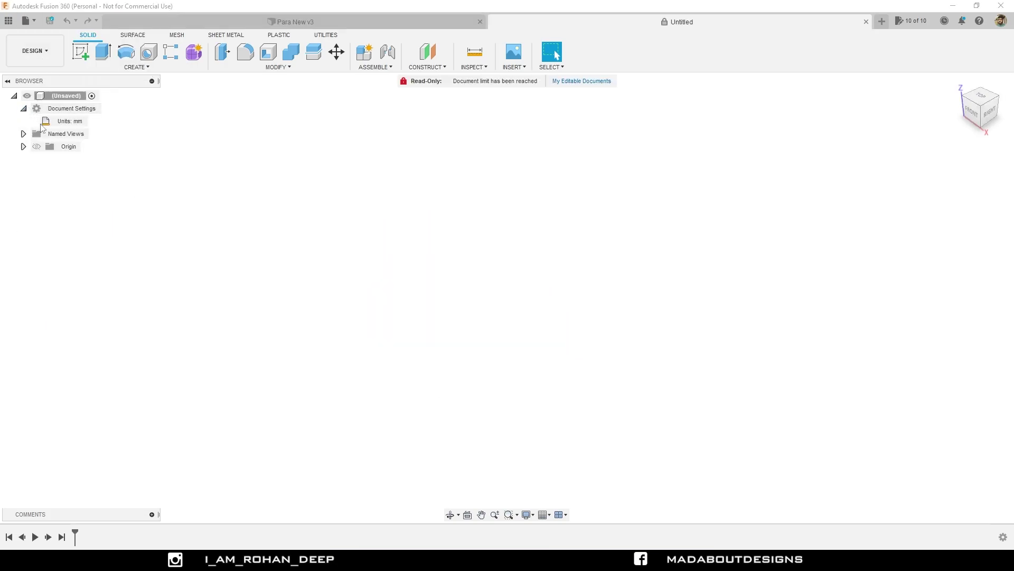
pyautogui.click(92, 121)
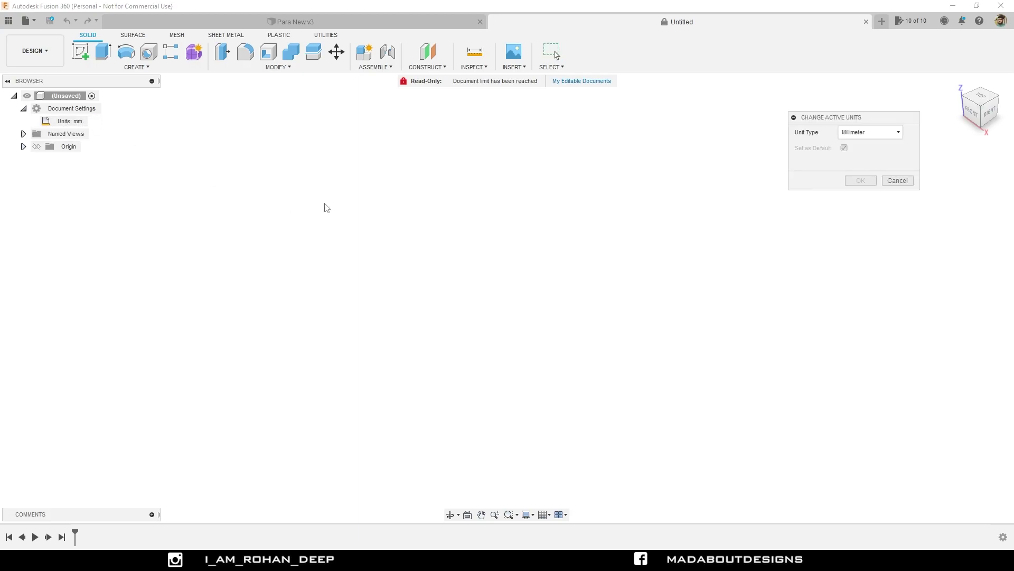
pyautogui.click(871, 133)
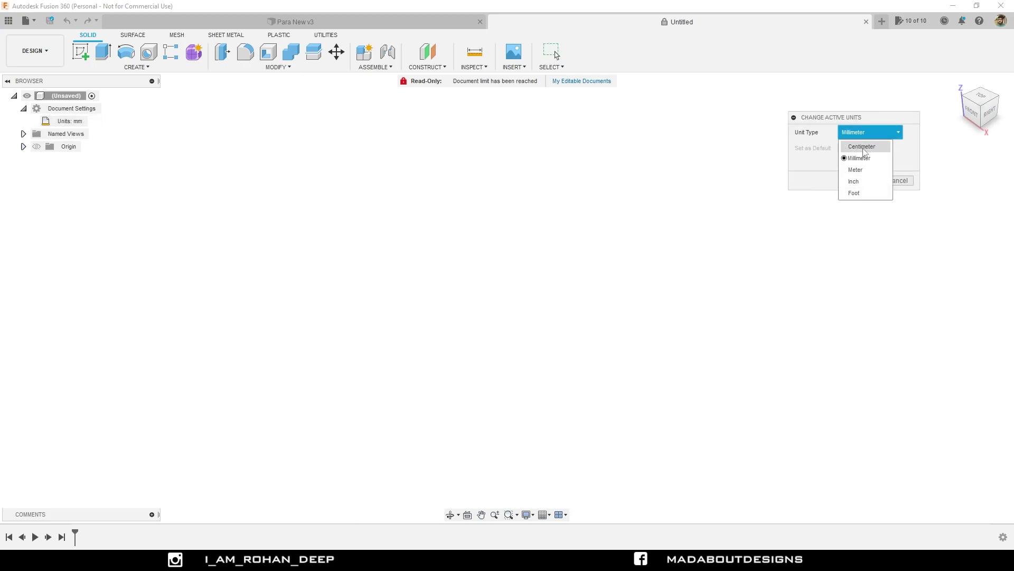
pyautogui.click(866, 146)
pyautogui.click(862, 181)
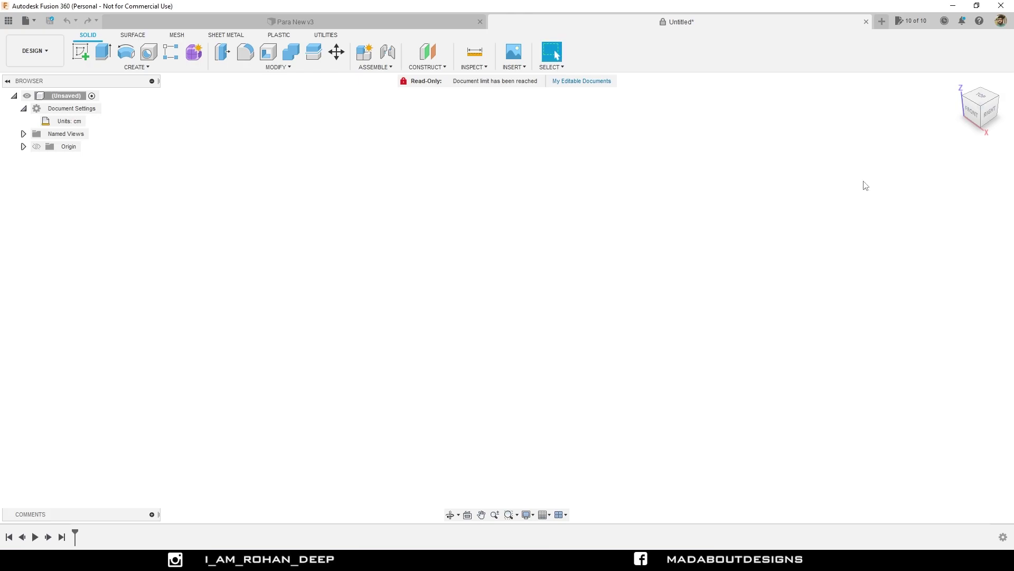
pyautogui.click(78, 52)
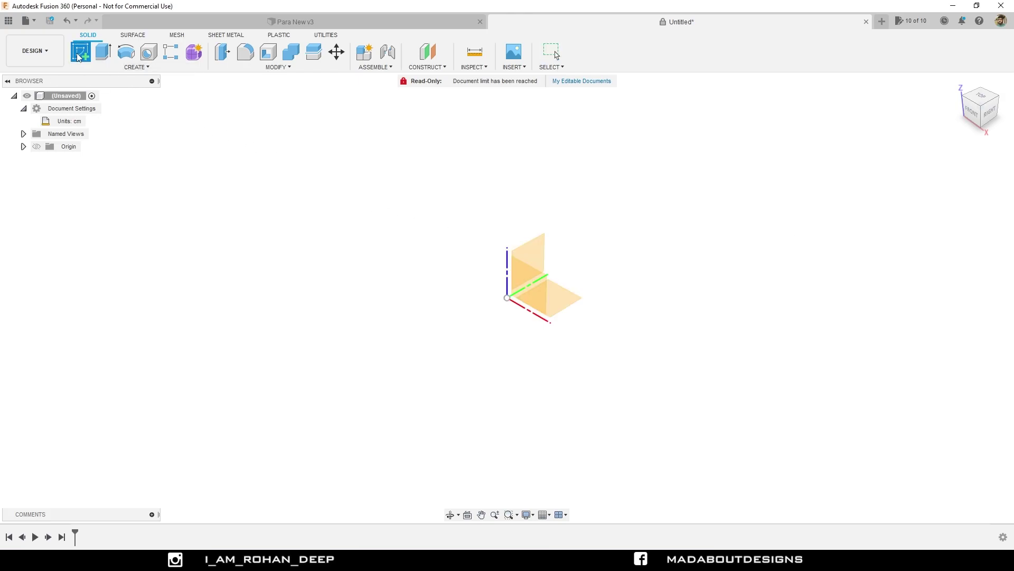
# Step: Place the sketch on the horizontal XY origin plane and zoom the view out
pyautogui.click(565, 306)
pyautogui.scroll(-4, 597, 302)
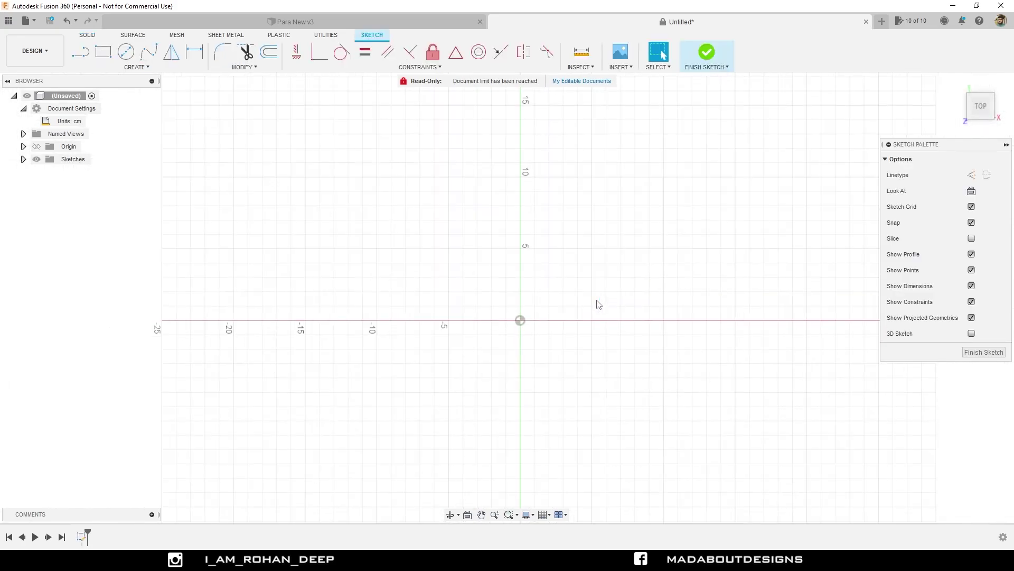
pyautogui.moveTo(595, 299); pyautogui.dragTo(523, 275, button='middle')
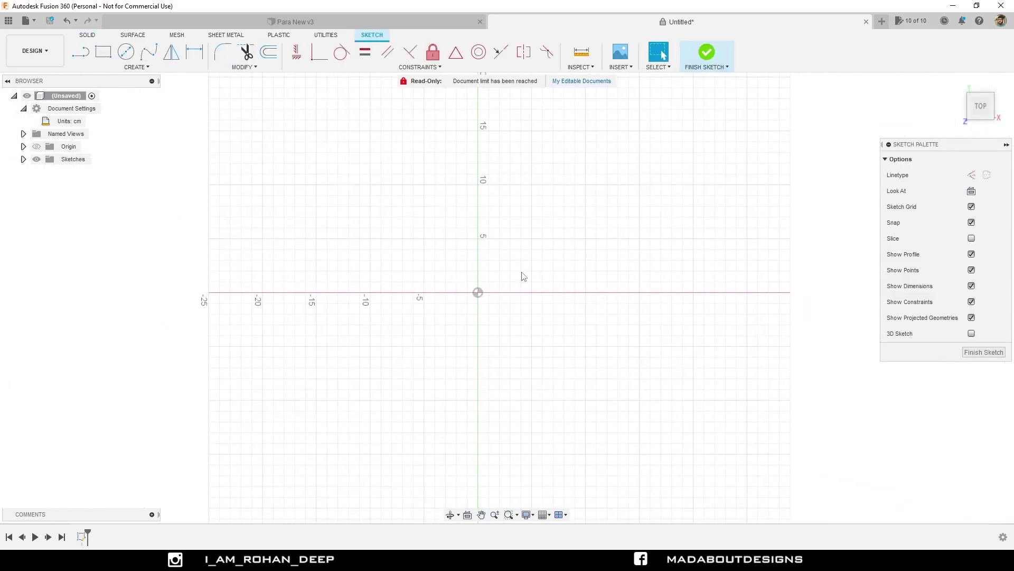
# Step: Draw a fit-point spline from the origin, up to a peak, and down to the x-axis
pyautogui.click(149, 71)
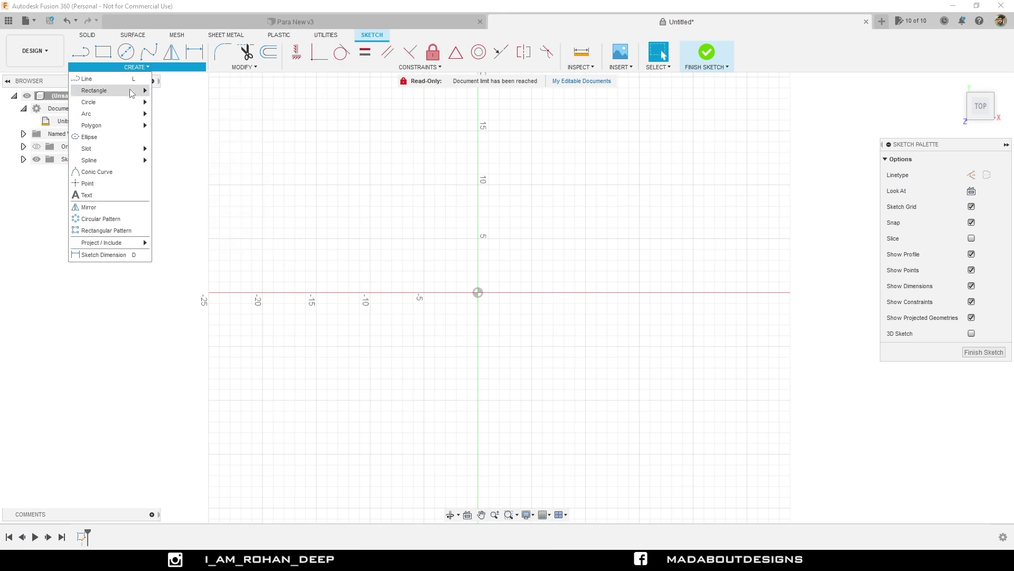
pyautogui.moveTo(128, 127)
pyautogui.moveTo(138, 161)
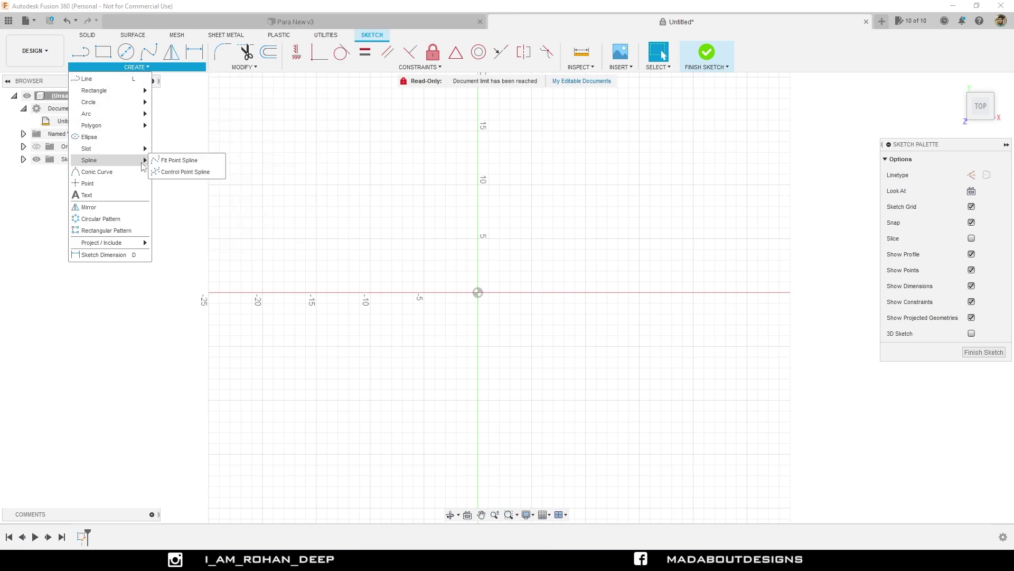
pyautogui.click(176, 160)
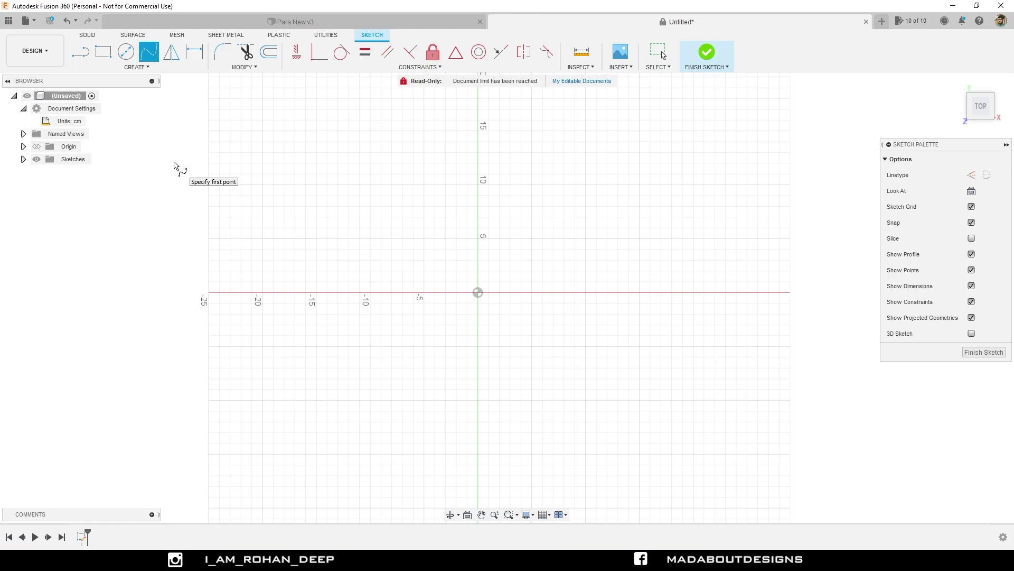
pyautogui.click(478, 292)
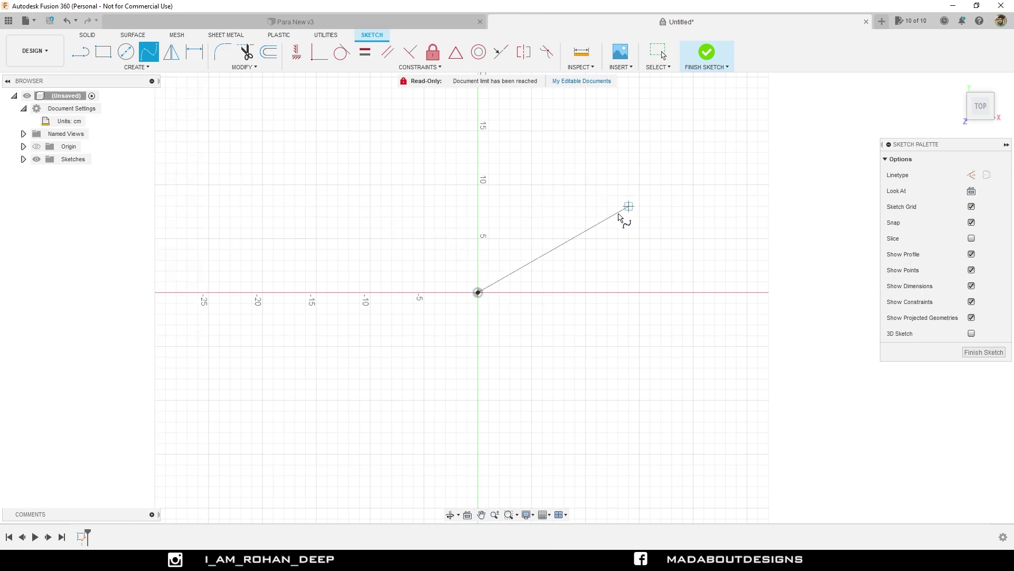
pyautogui.click(608, 174)
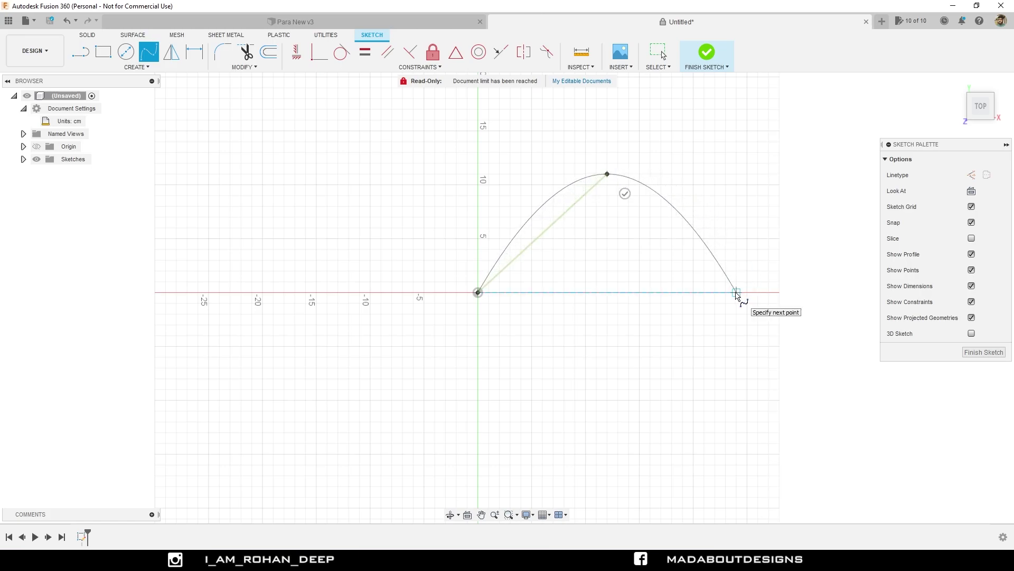
pyautogui.click(737, 292)
pyautogui.click(711, 306)
pyautogui.moveTo(758, 284); pyautogui.dragTo(701, 289, button='middle')
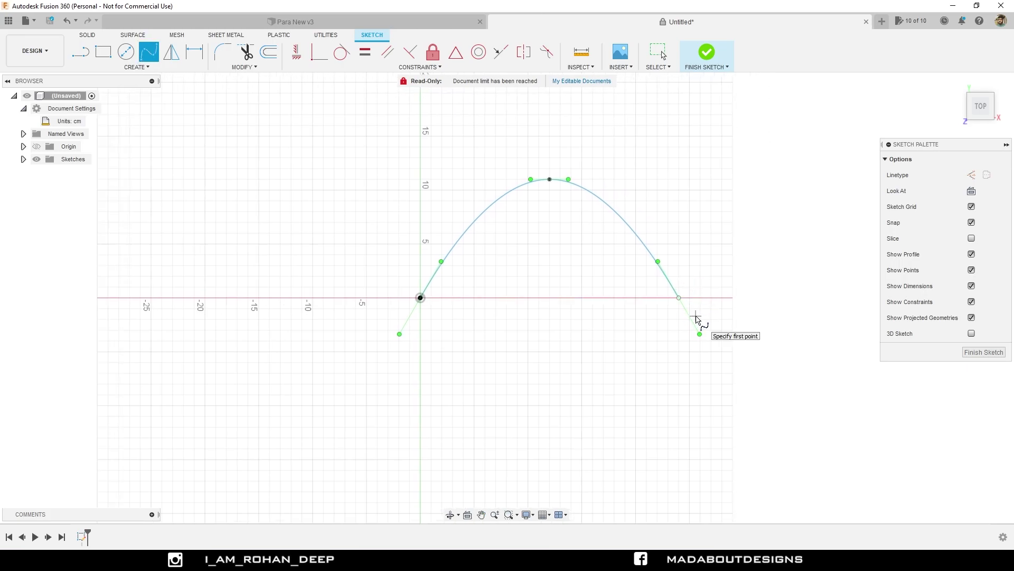
pyautogui.press('Escape')
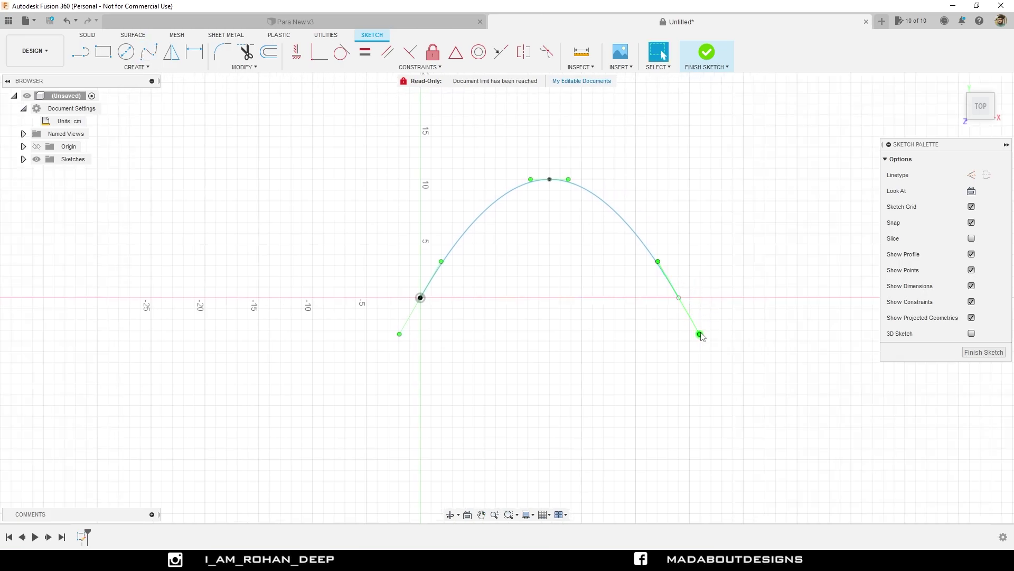
# Step: Reshape the spline's right end and constrain its peak tangent handle horizontal
pyautogui.moveTo(701, 335)
pyautogui.mouseDown()
pyautogui.moveTo(690, 318)
pyautogui.moveTo(700, 330)
pyautogui.mouseUp()
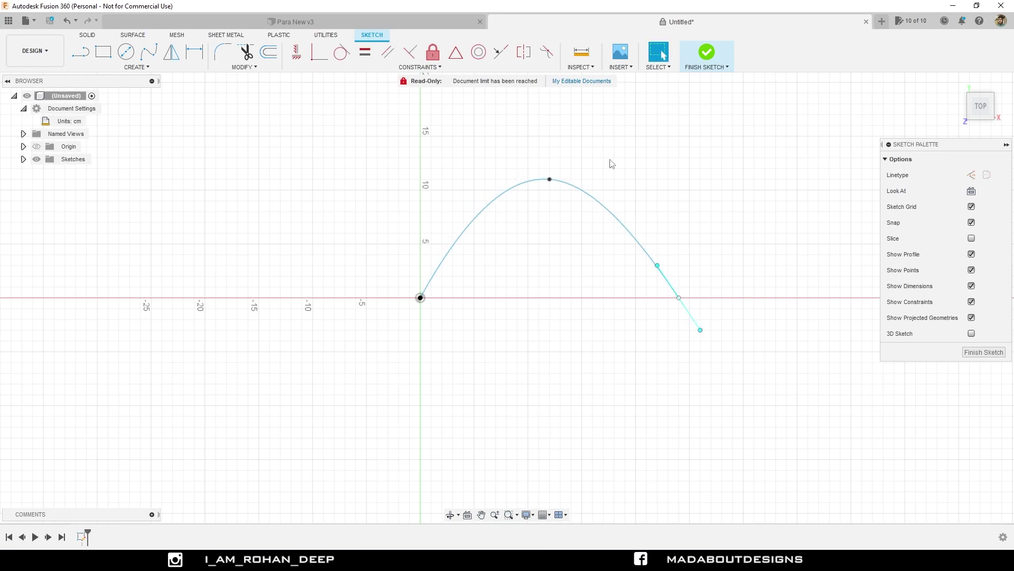
pyautogui.scroll(4, 550, 184)
pyautogui.click(550, 180)
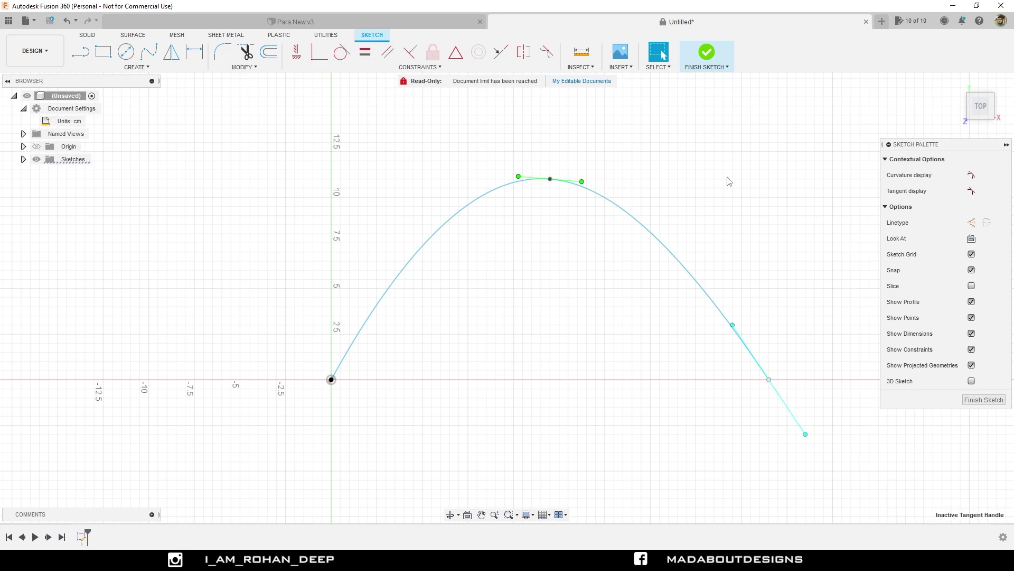
pyautogui.click(298, 53)
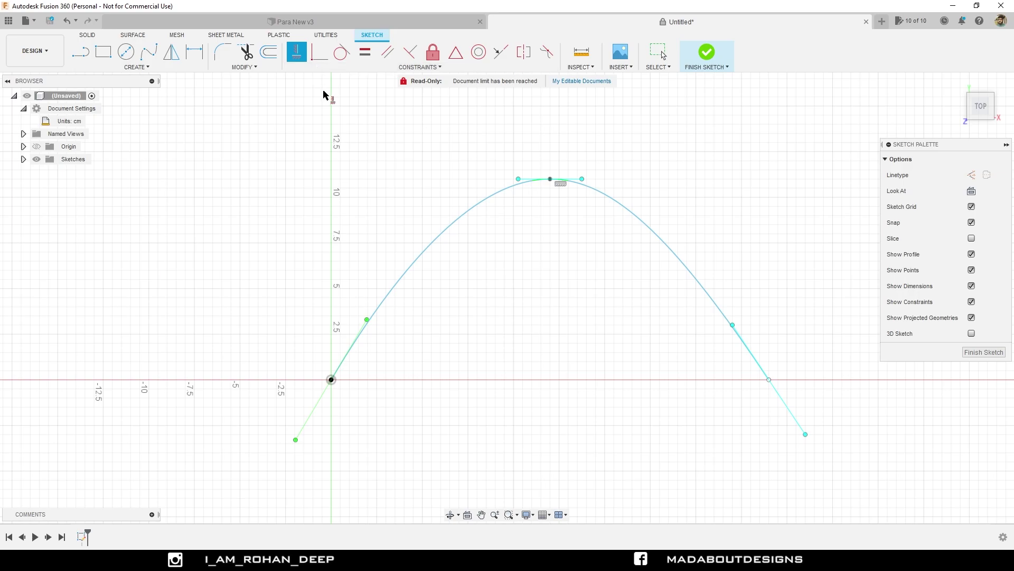
pyautogui.click(102, 67)
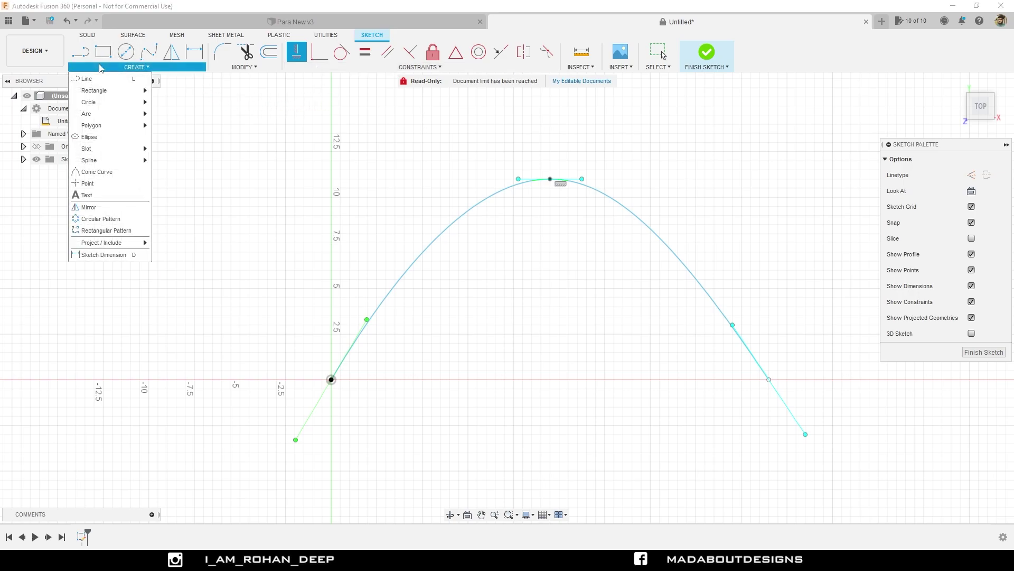
# Step: Dimension the spline's span to 23 cm and its peak height to 13 cm
pyautogui.click(104, 255)
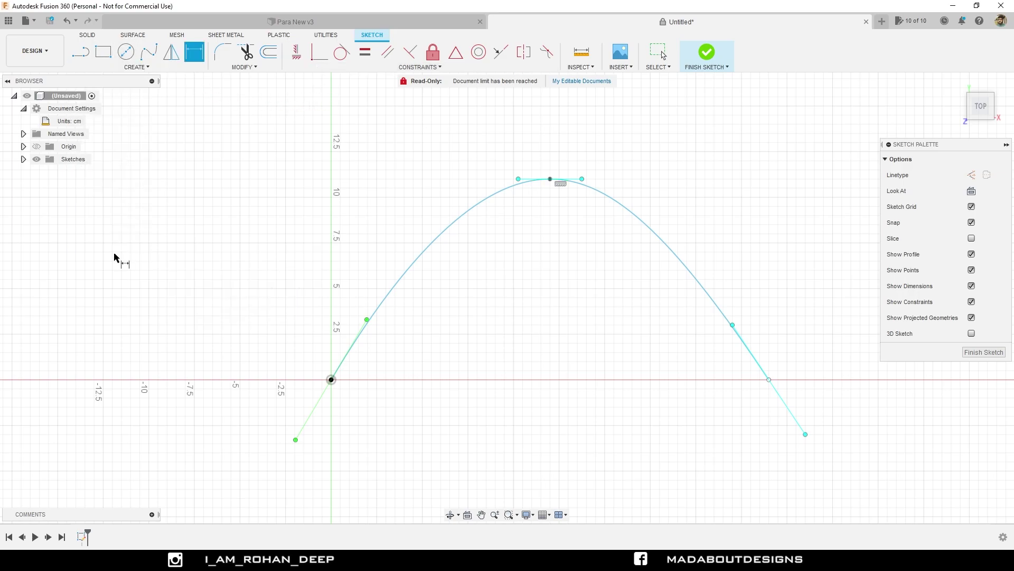
pyautogui.scroll(-2, 269, 248)
pyautogui.click(316, 345)
pyautogui.click(645, 345)
pyautogui.click(527, 438)
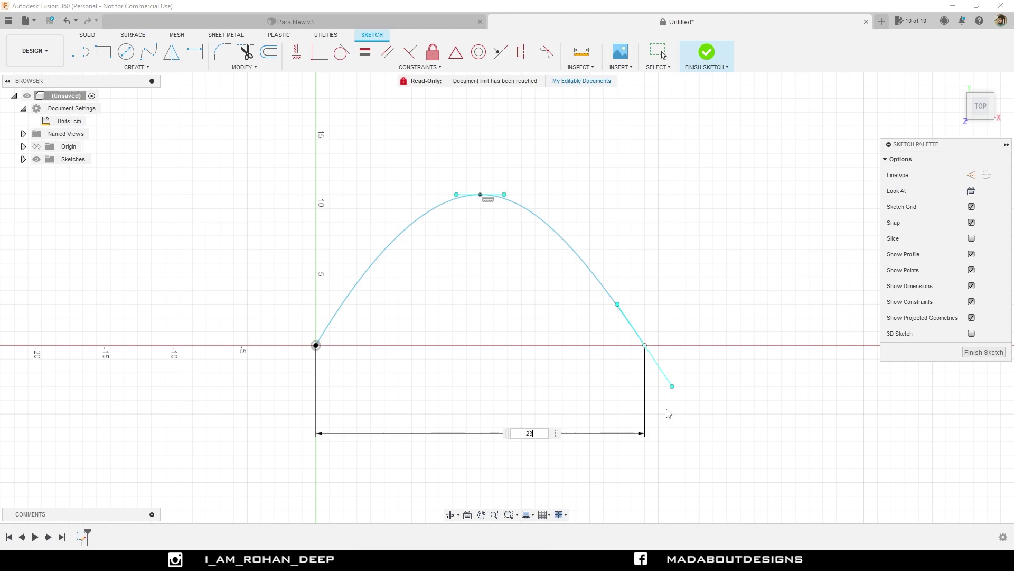
pyautogui.write('23')
pyautogui.press('Return')
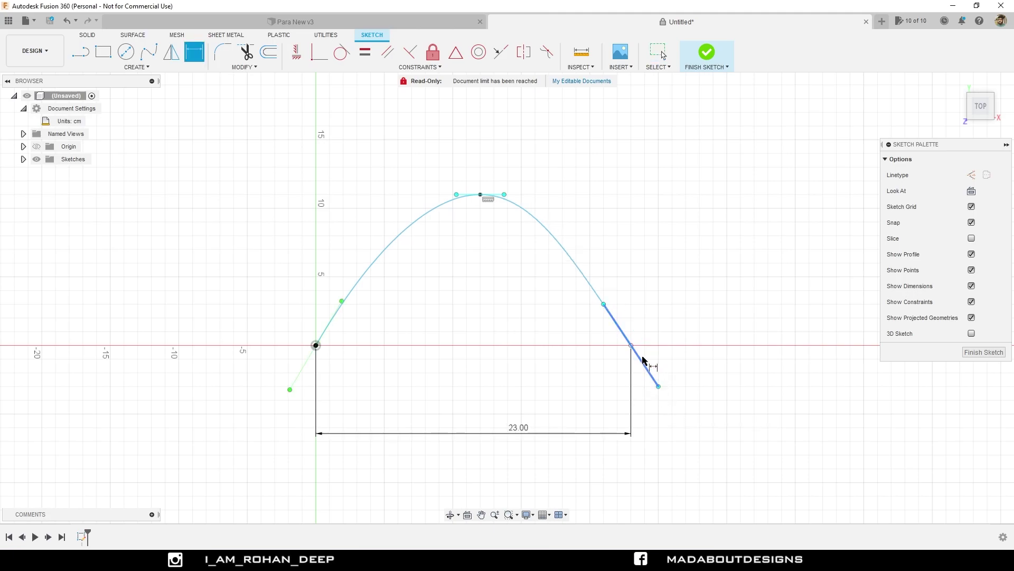
pyautogui.click(631, 345)
pyautogui.click(486, 199)
pyautogui.click(802, 261)
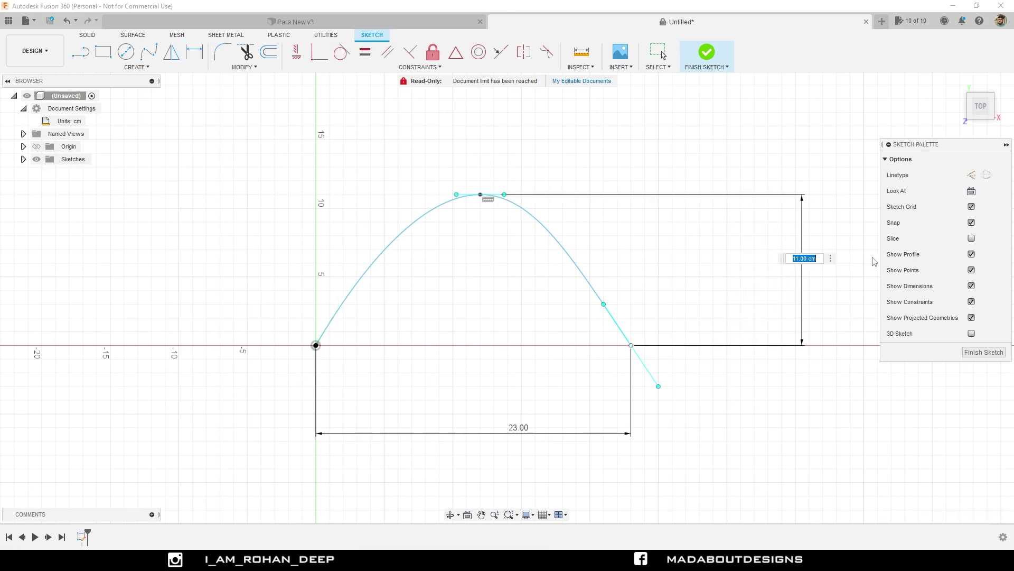
pyautogui.write('13')
pyautogui.press('Return')
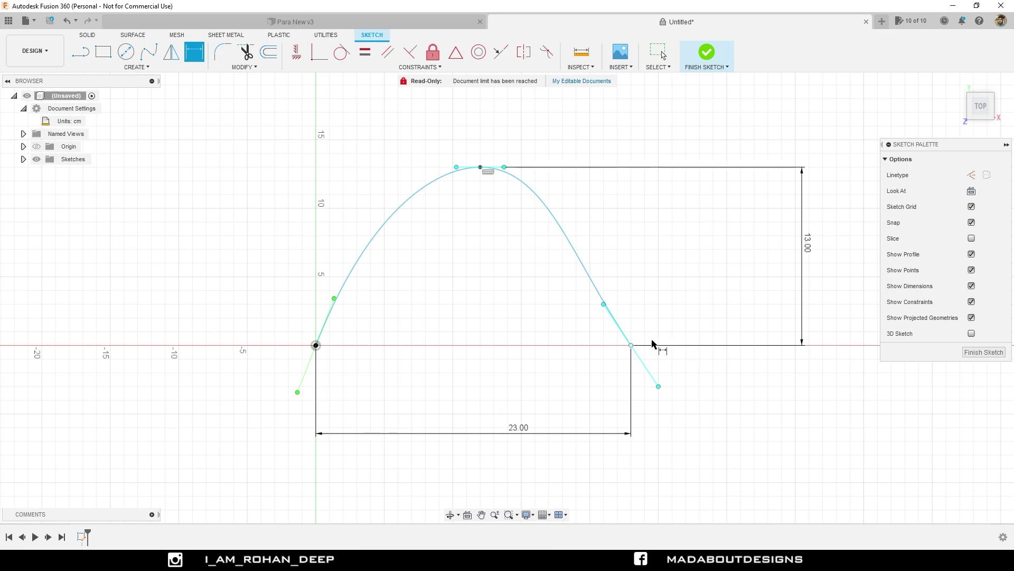
# Step: Dimension the peak 7.5 cm from the right end and the top tangent handle to 6 cm
pyautogui.click(632, 345)
pyautogui.click(481, 167)
pyautogui.click(552, 404)
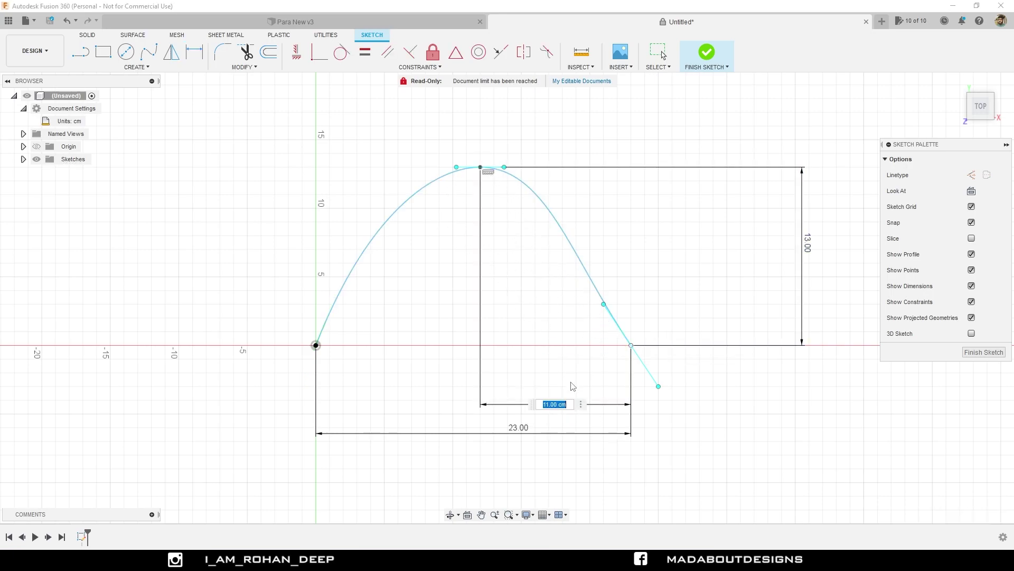
pyautogui.write('7.5')
pyautogui.press('Return')
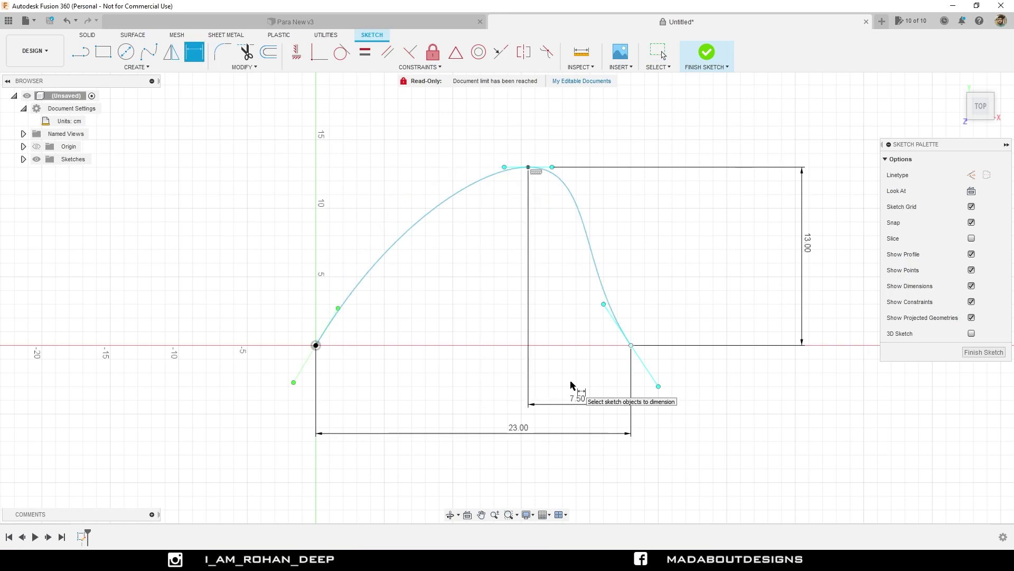
pyautogui.click(540, 167)
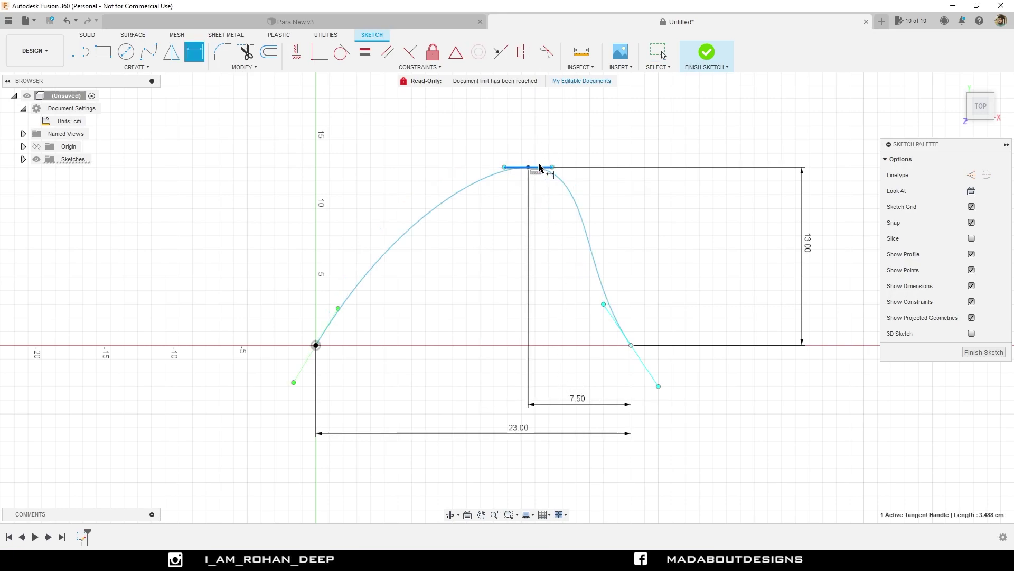
pyautogui.click(534, 148)
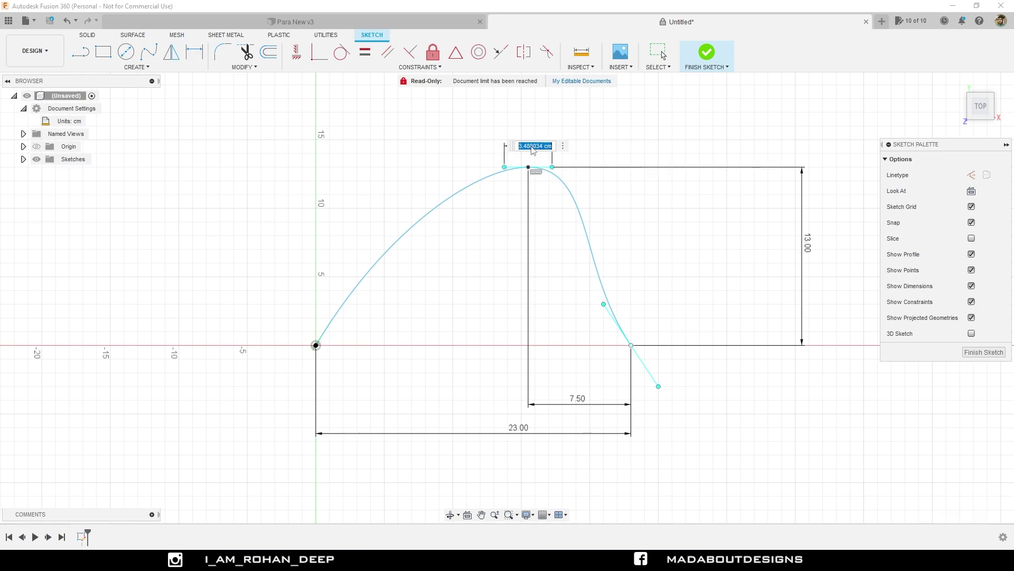
pyautogui.write('6')
pyautogui.press('Return')
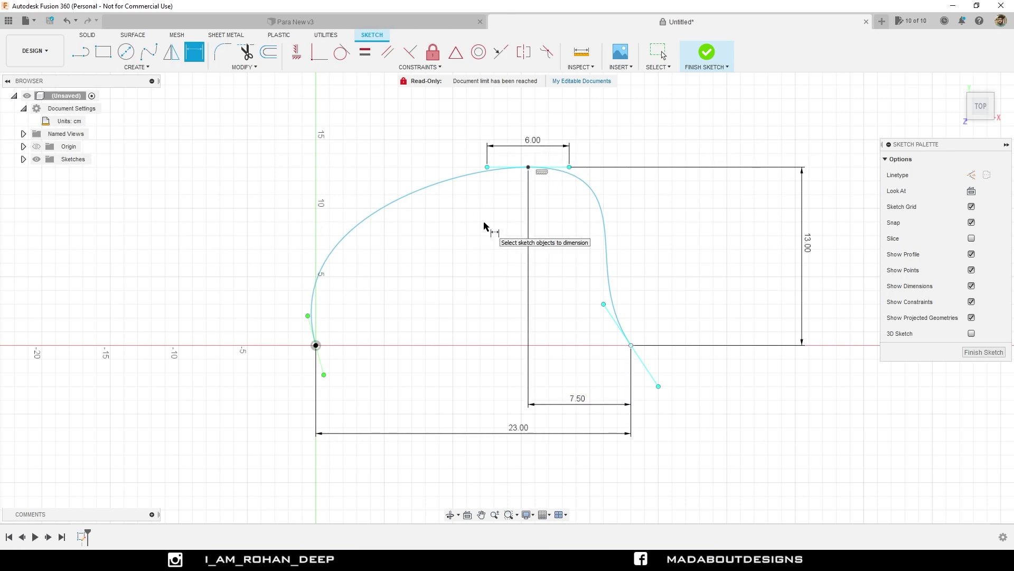
pyautogui.scroll(2, 628, 293)
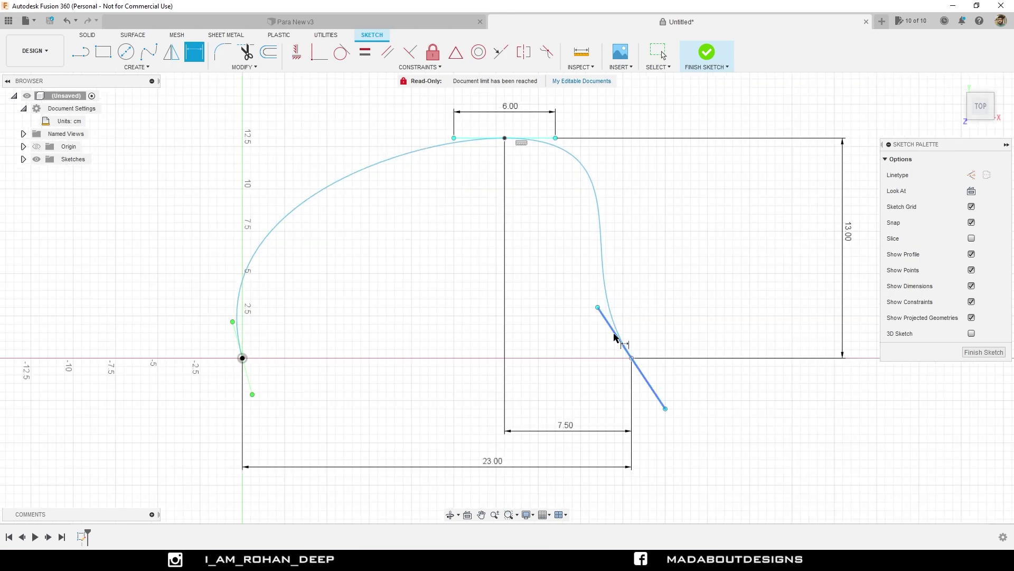
pyautogui.press('Escape')
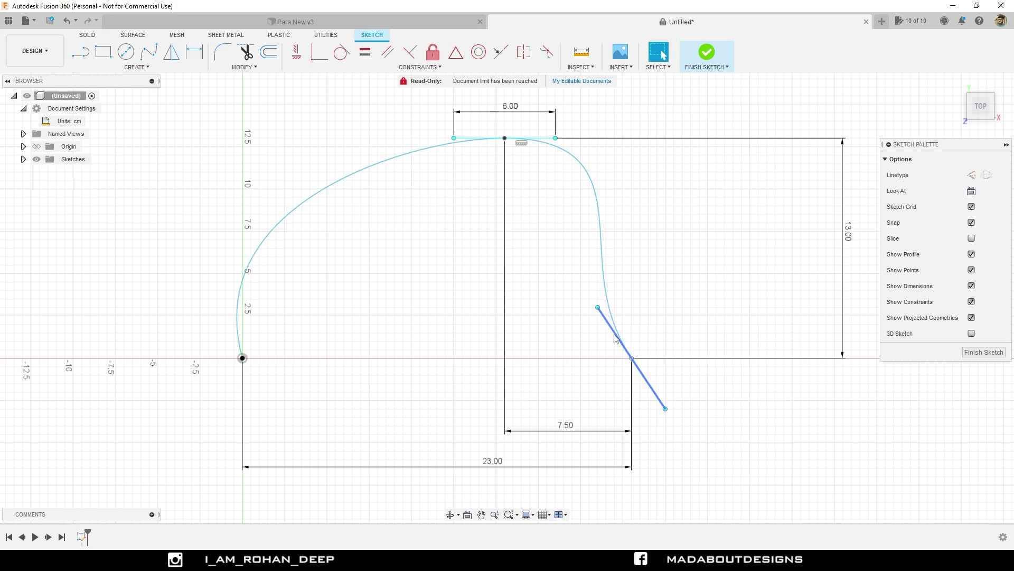
# Step: Draw a horizontal construction line from the origin past the spline's right end
pyautogui.click(81, 51)
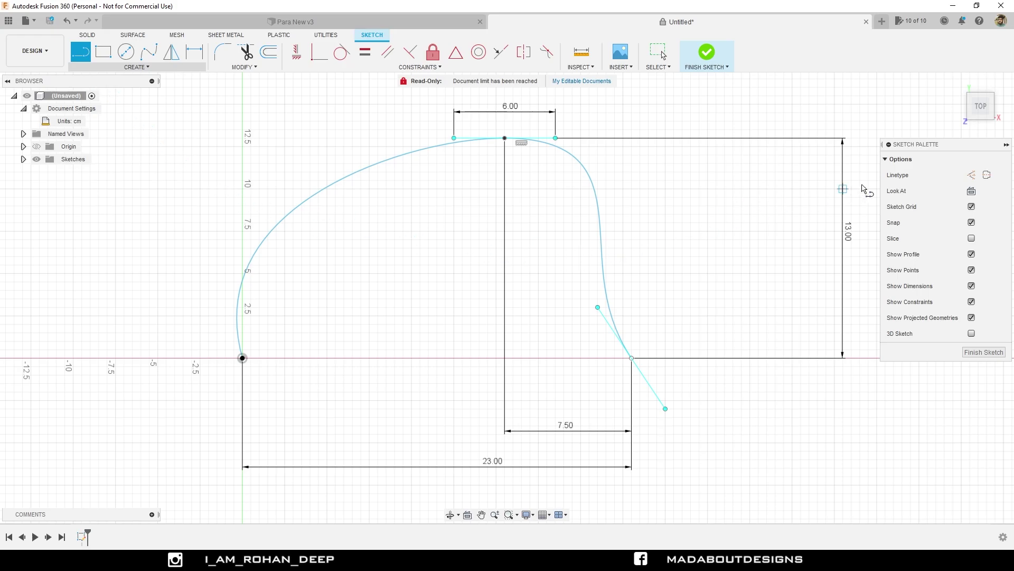
pyautogui.click(971, 175)
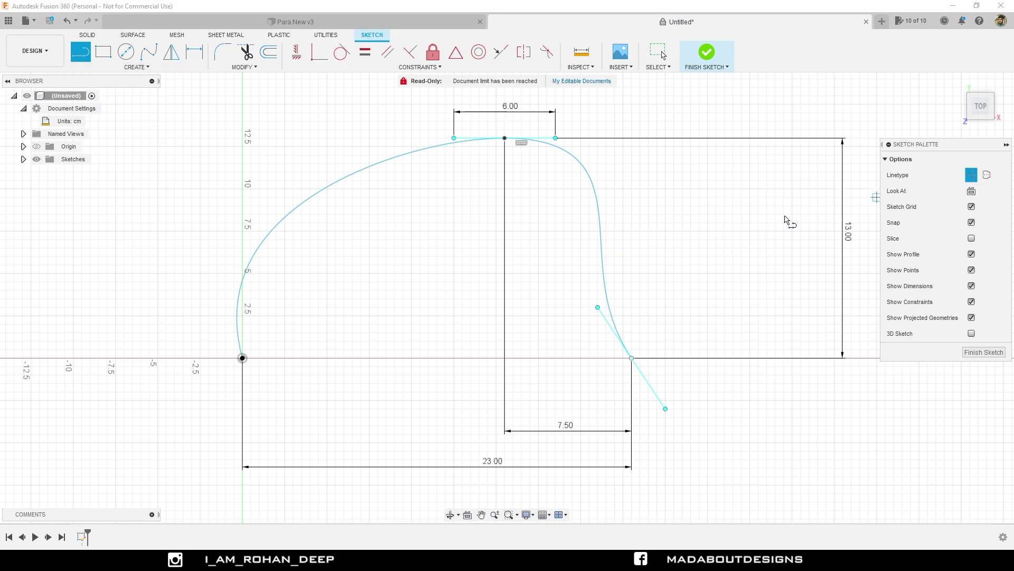
pyautogui.scroll(-2, 628, 246)
pyautogui.click(364, 322)
pyautogui.click(734, 322)
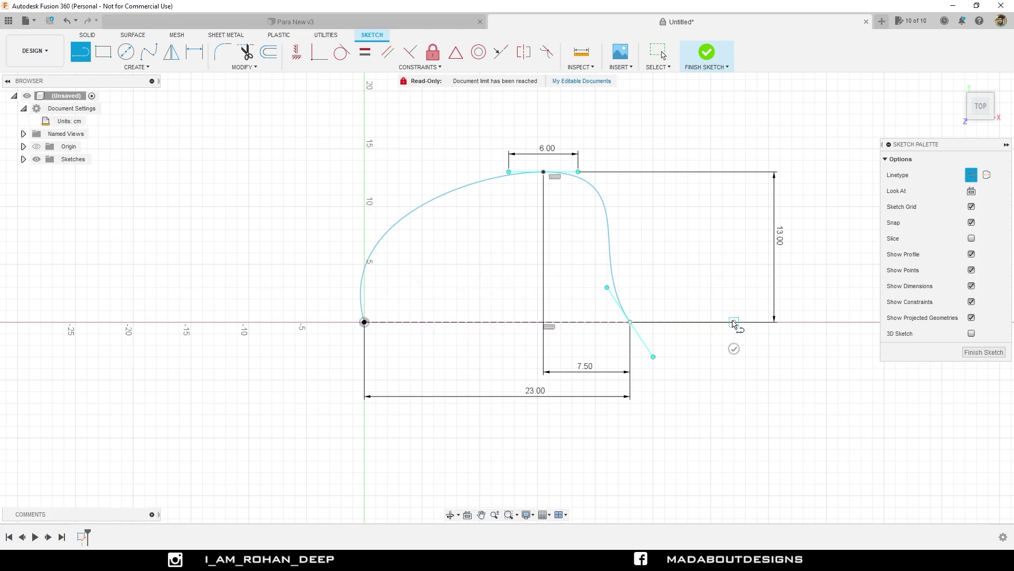
pyautogui.click(734, 348)
pyautogui.click(971, 175)
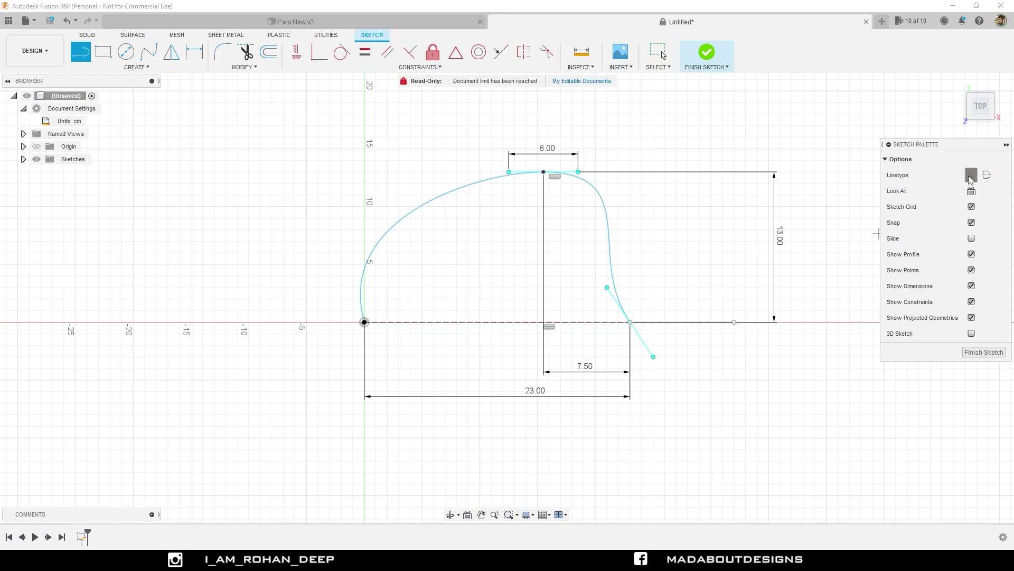
# Step: Begin a dimension on the spline's lower-right tangent handle
pyautogui.scroll(-3, 758, 241)
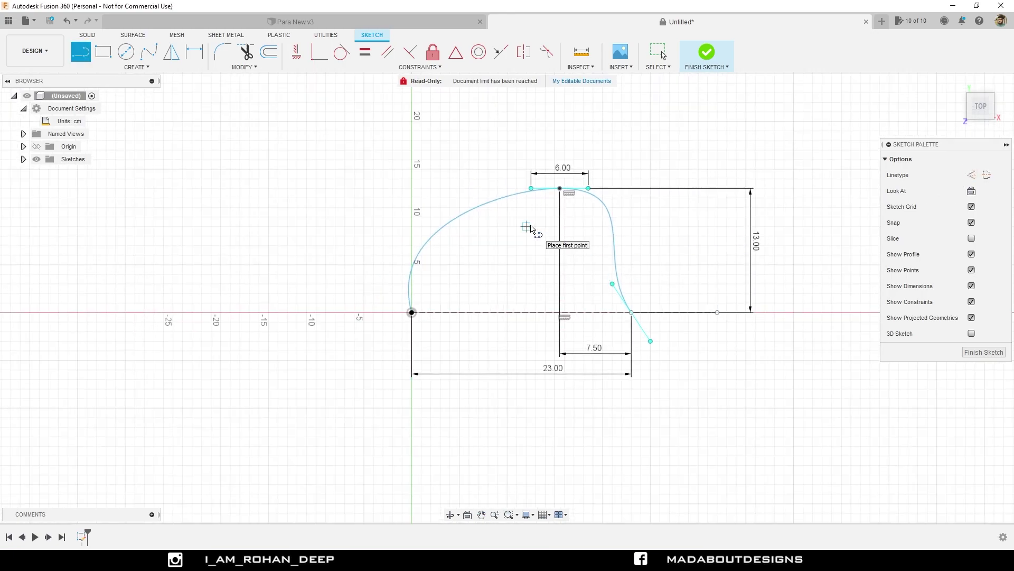
pyautogui.press('d')
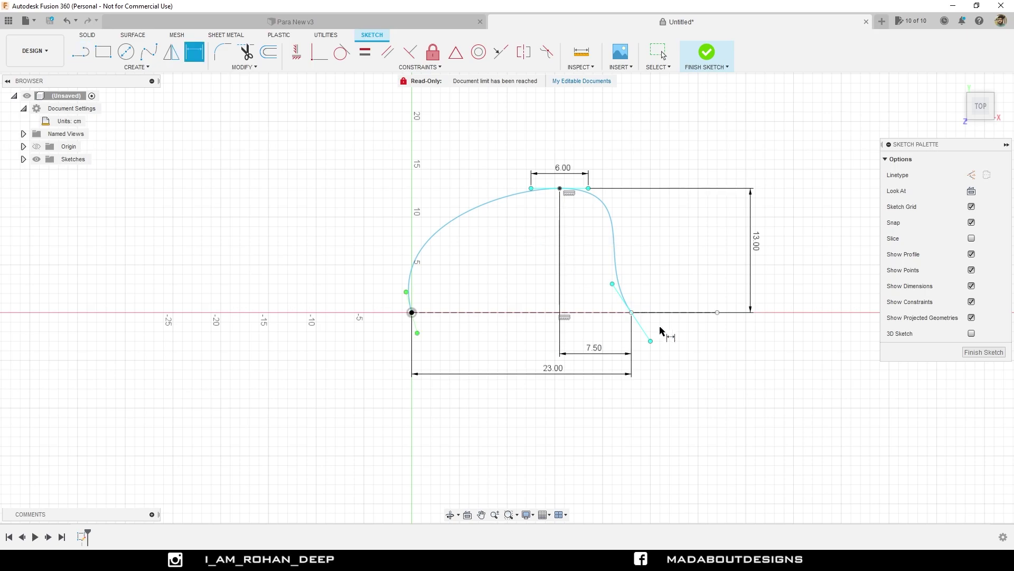
pyautogui.scroll(2, 660, 332)
pyautogui.click(620, 300)
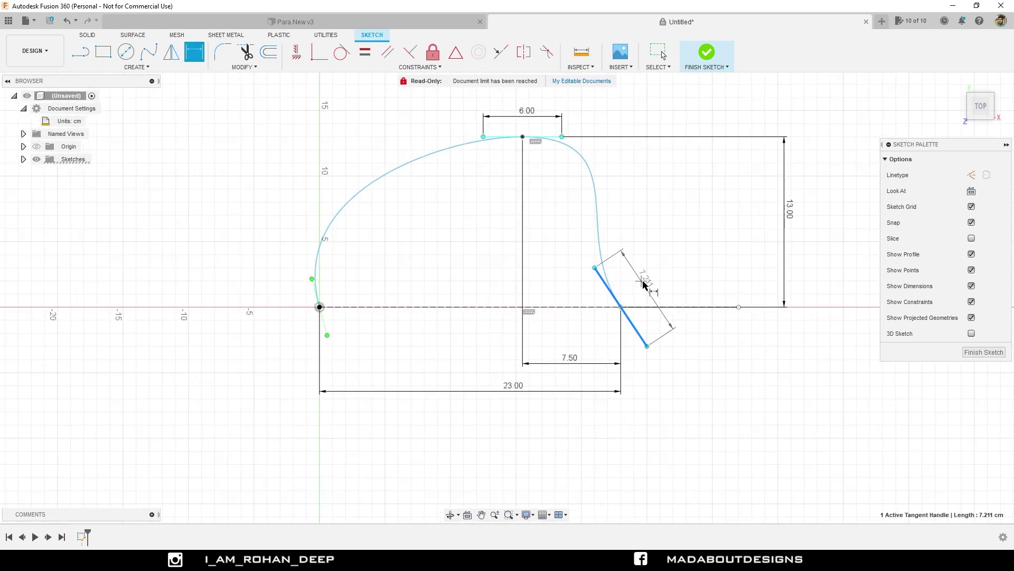
# Step: Set the lower-right tangent handle at 45° to the construction line
pyautogui.click(657, 307)
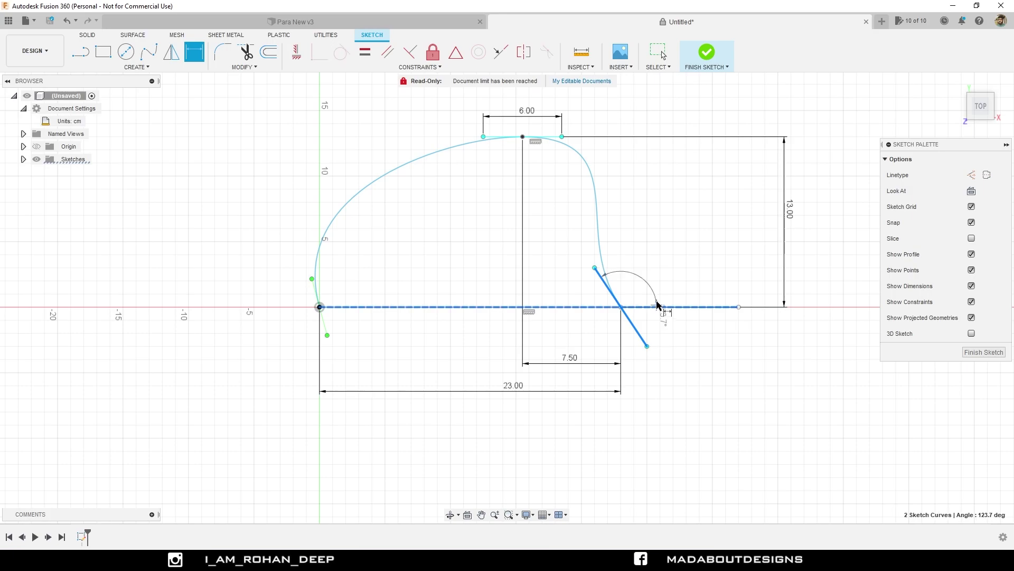
pyautogui.click(657, 293)
pyautogui.write('45')
pyautogui.press('Return')
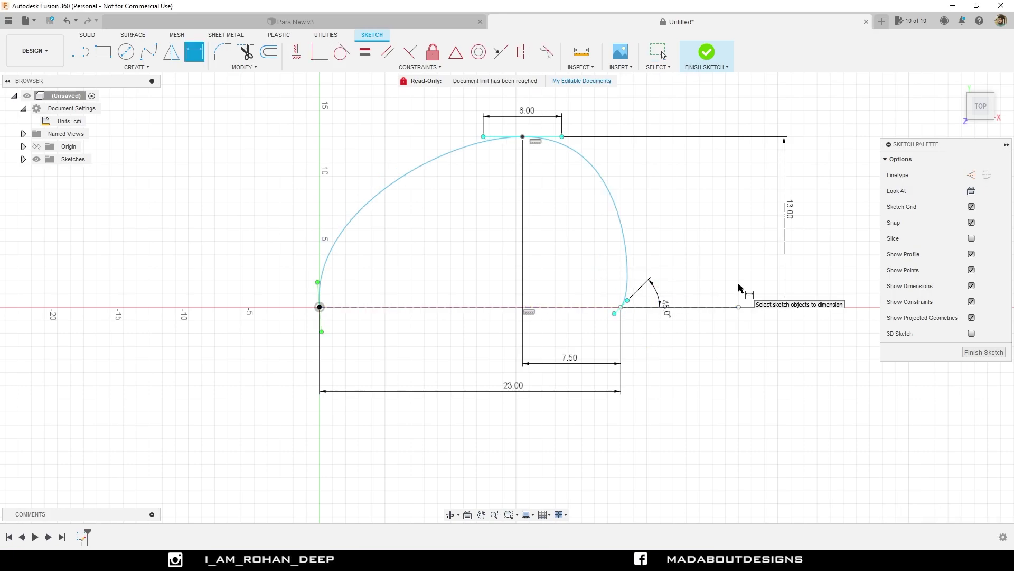
# Step: Dimension the lower-right tangent handle's length to 6 cm
pyautogui.scroll(5, 638, 313)
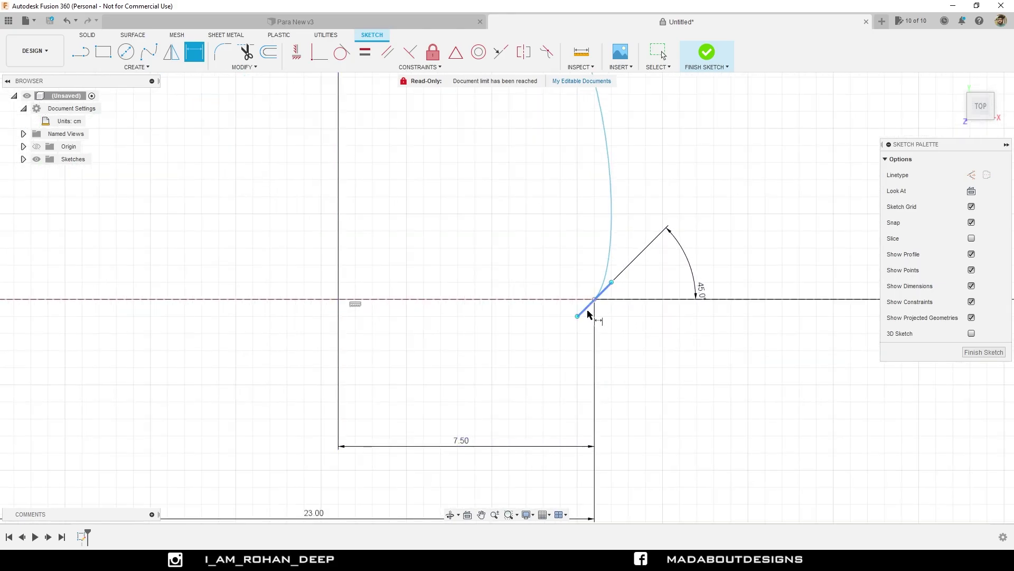
pyautogui.click(588, 314)
pyautogui.click(657, 351)
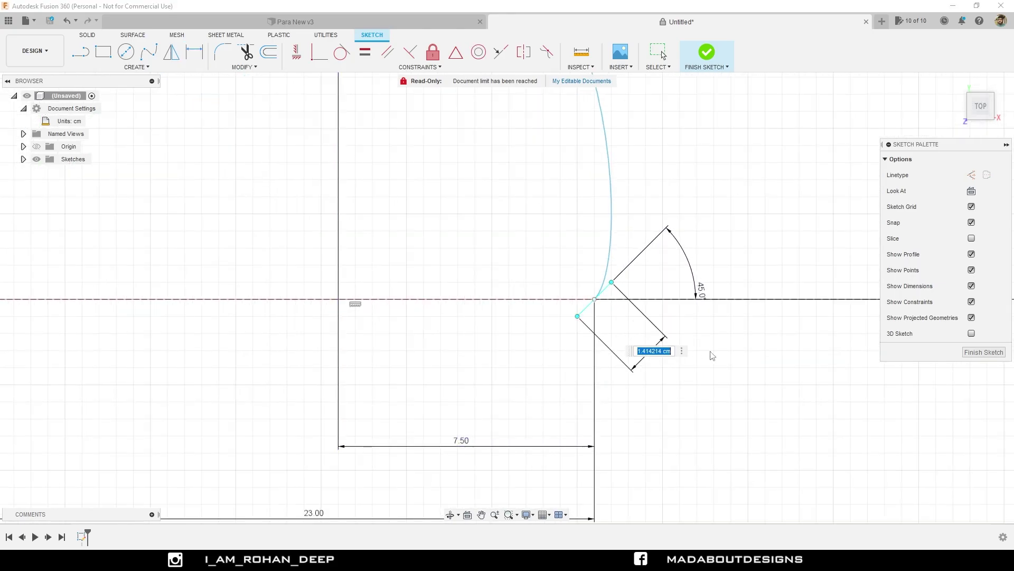
pyautogui.write('6')
pyautogui.press('Return')
pyautogui.scroll(-3, 759, 355)
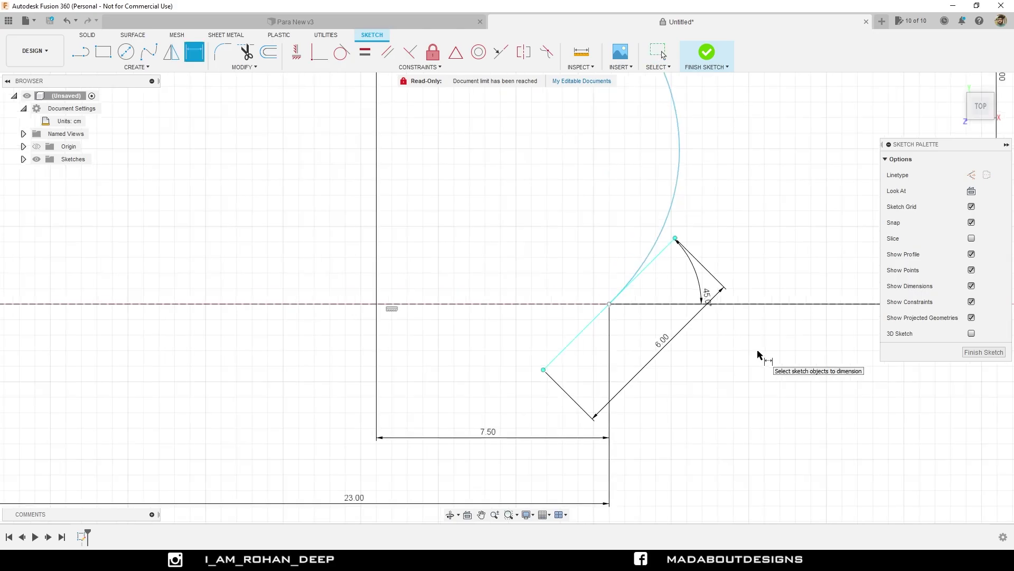
pyautogui.scroll(-3, 759, 355)
pyautogui.moveTo(740, 280); pyautogui.dragTo(712, 274, button='middle')
pyautogui.scroll(3, 544, 301)
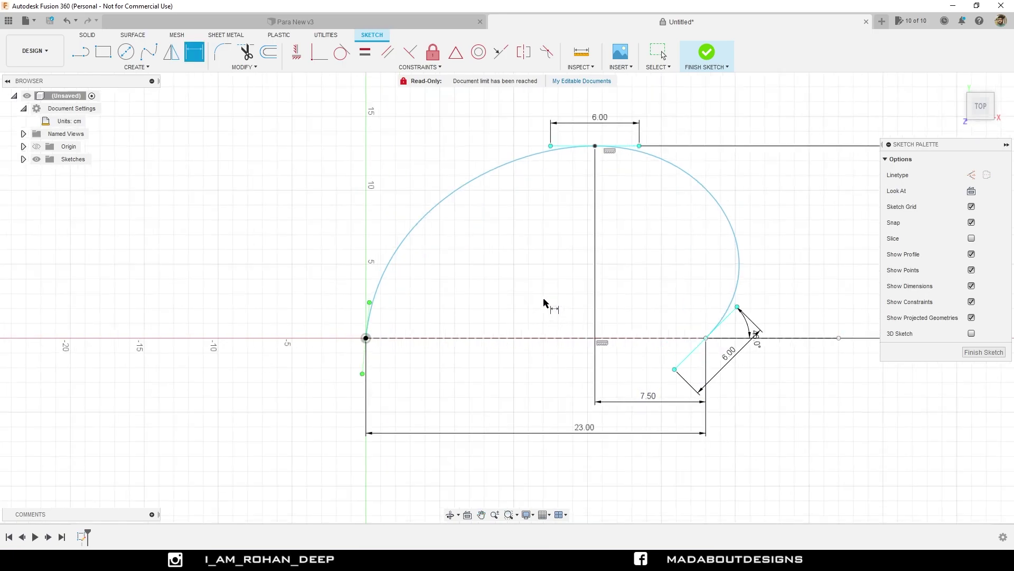
# Step: Set the origin tangent handle at 72.5° to the construction line
pyautogui.click(348, 324)
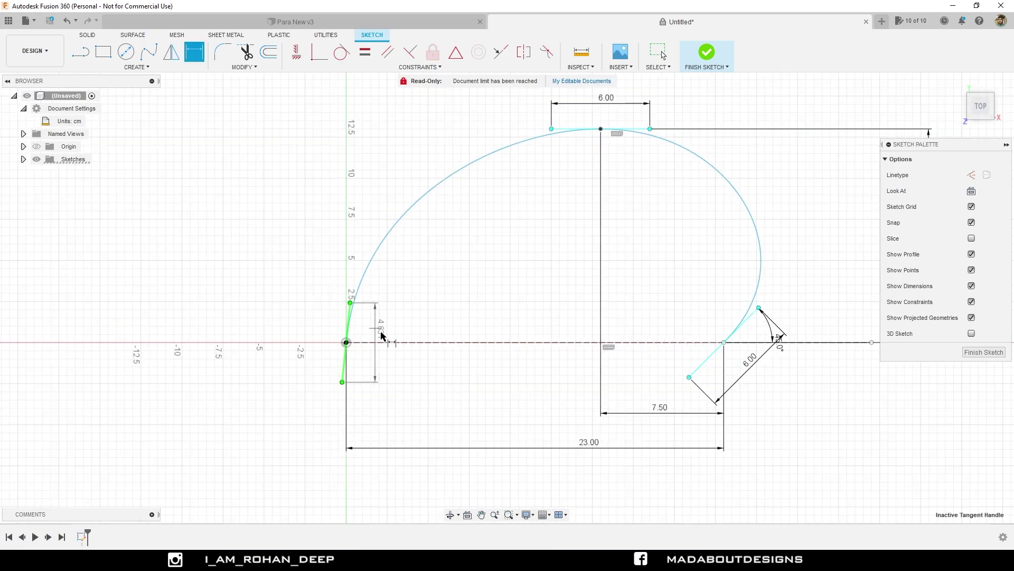
pyautogui.click(390, 343)
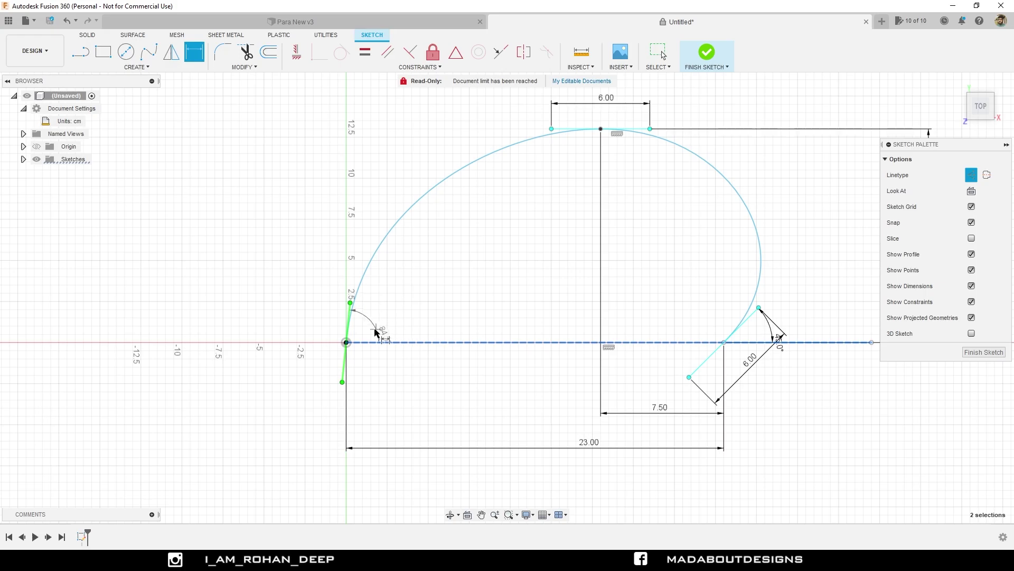
pyautogui.click(369, 332)
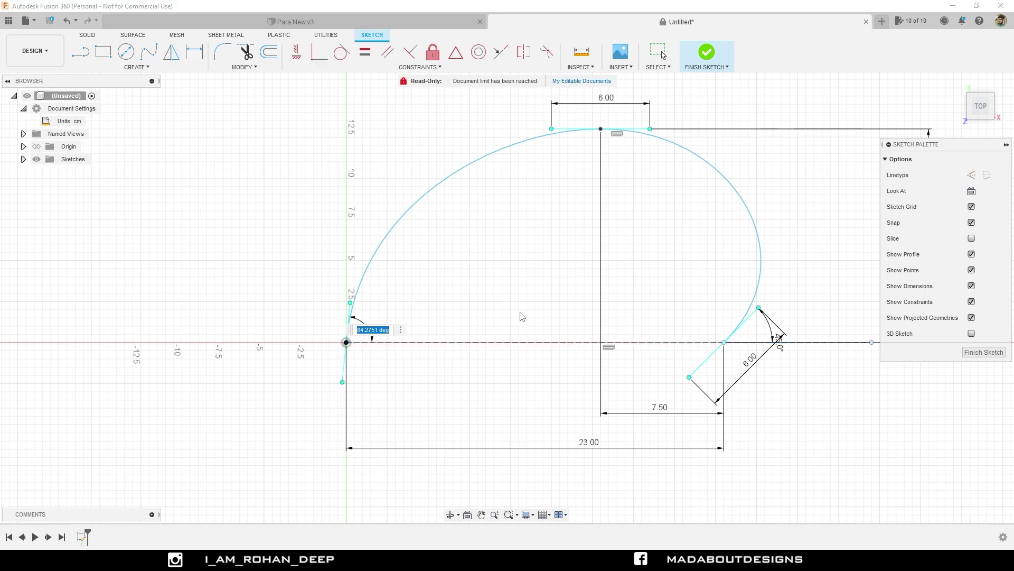
pyautogui.write('72.5')
pyautogui.press('Return')
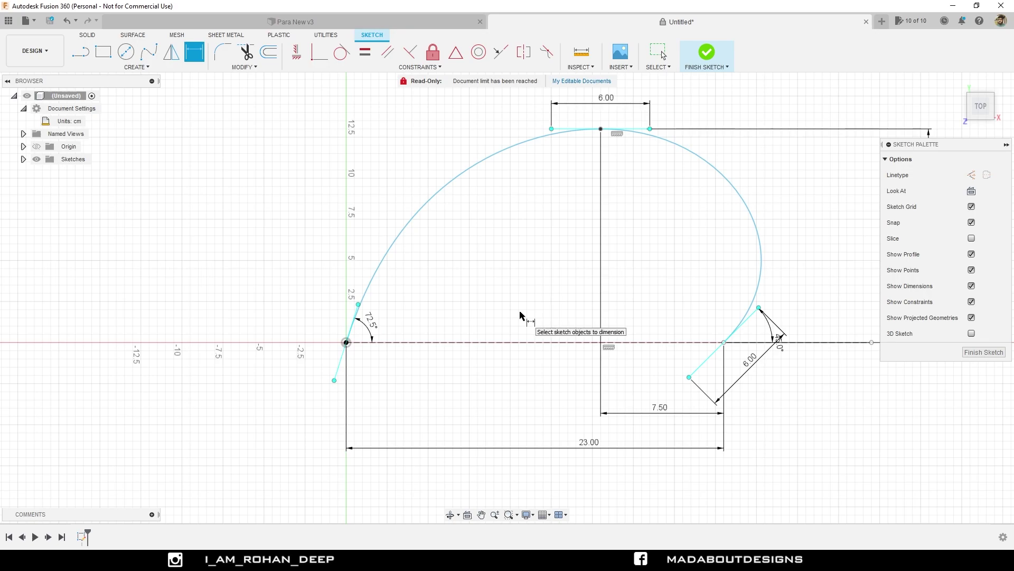
# Step: Dimension the origin tangent handle's length to 4.5 cm
pyautogui.click(341, 362)
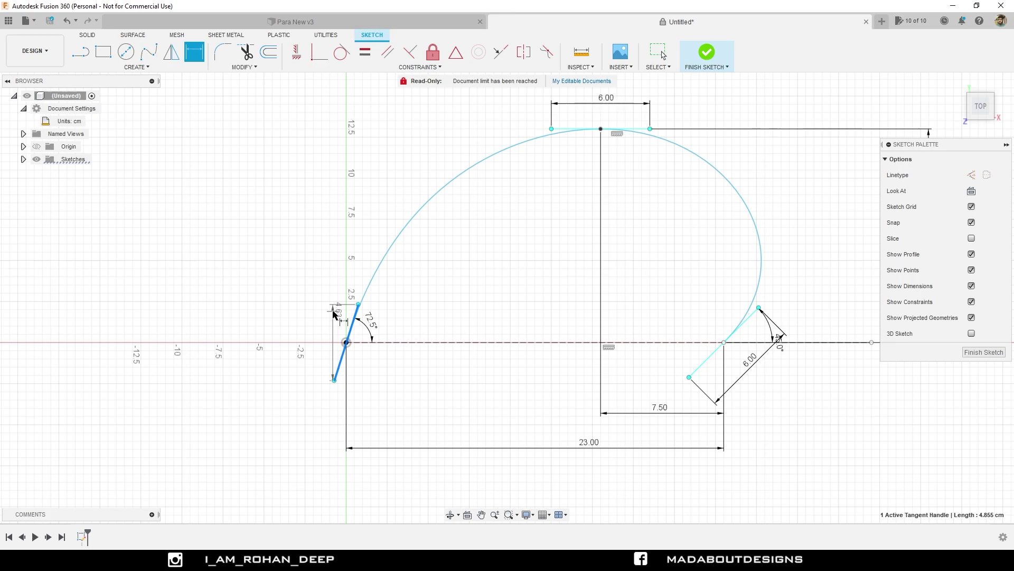
pyautogui.click(258, 290)
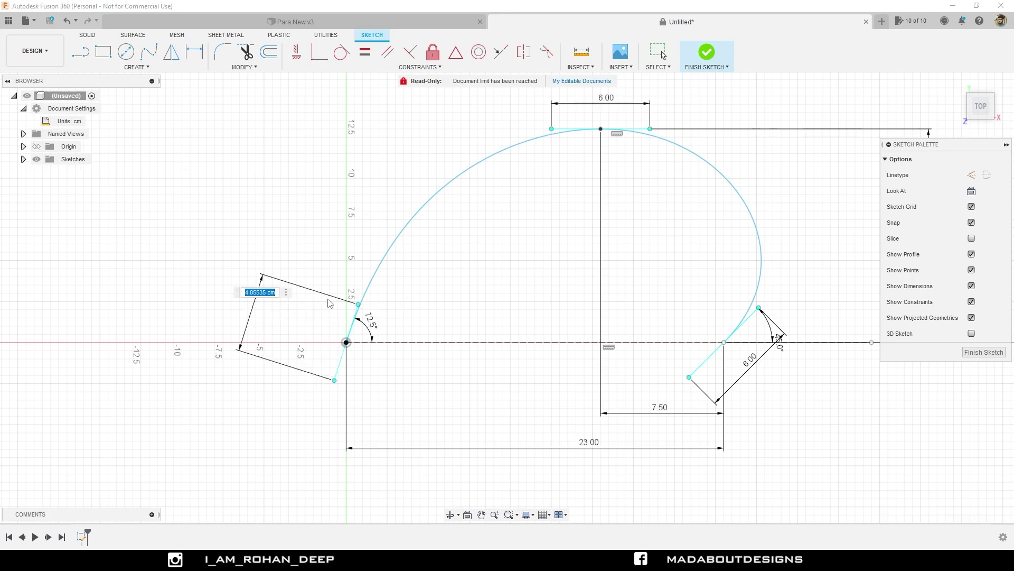
pyautogui.write('4.5')
pyautogui.press('Return')
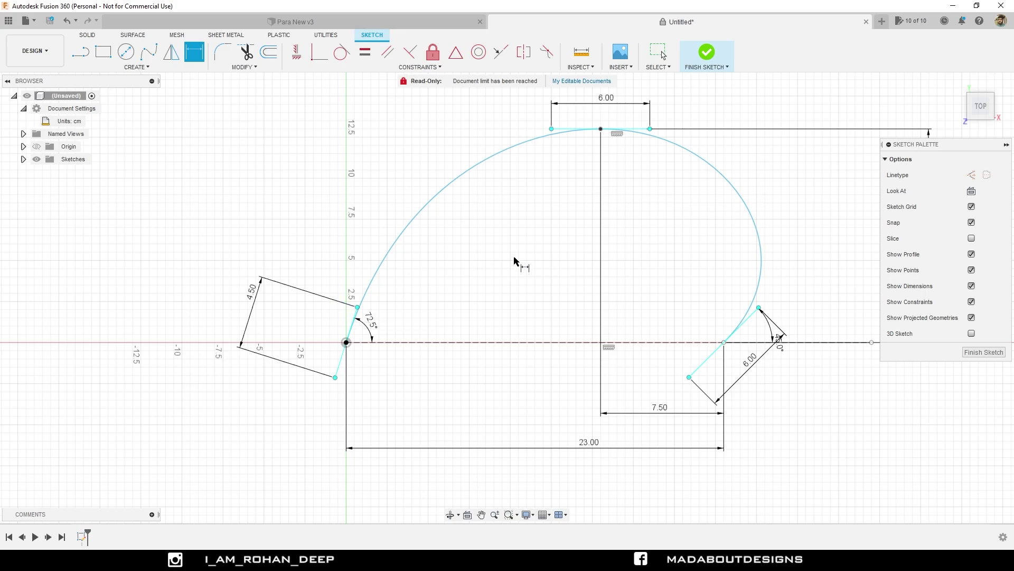
pyautogui.scroll(-2, 512, 264)
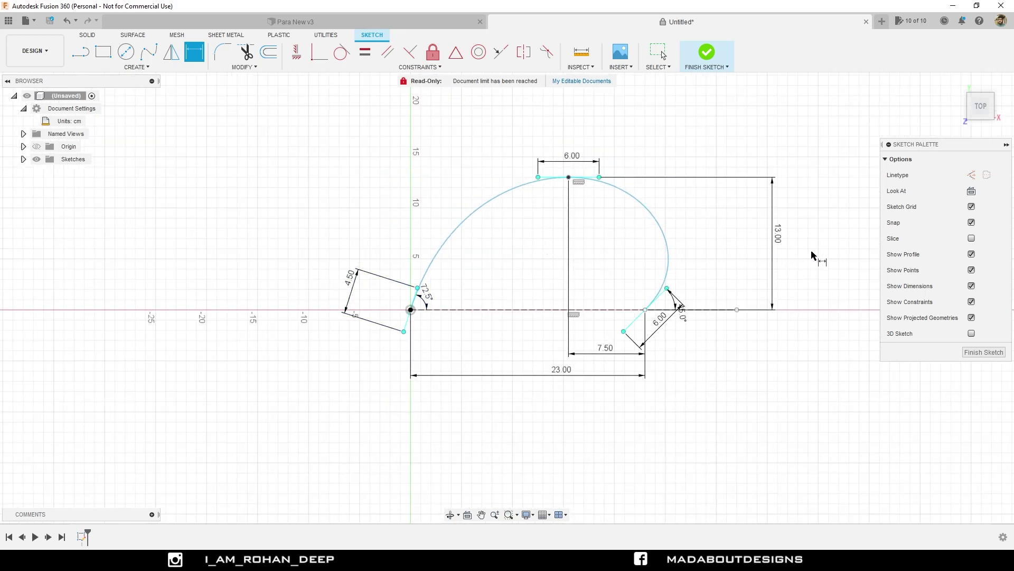
# Step: Hide the sketch dimensions and clear the spline selection
pyautogui.click(972, 286)
pyautogui.press('Escape')
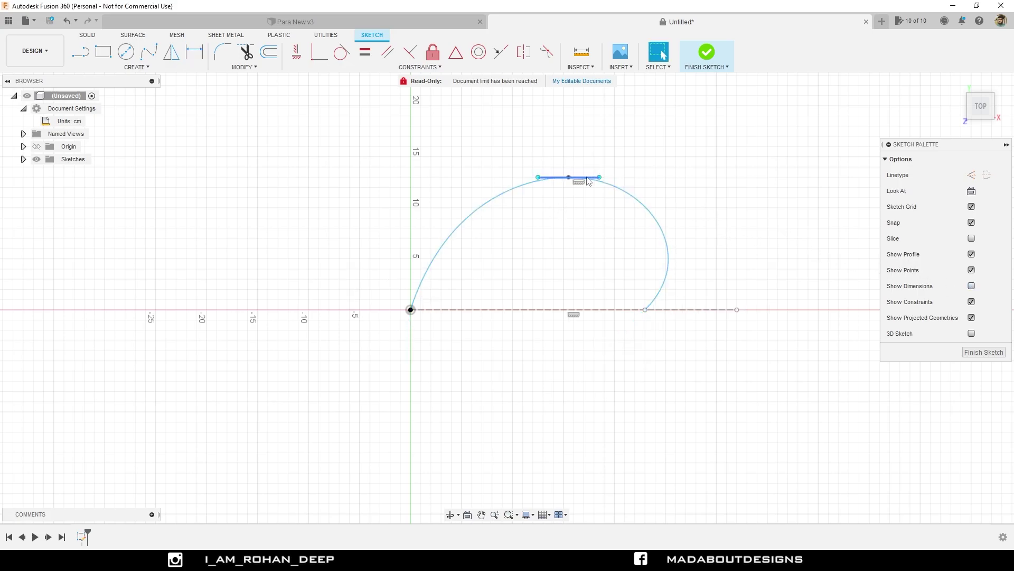
pyautogui.scroll(2, 696, 181)
pyautogui.scroll(2, 695, 182)
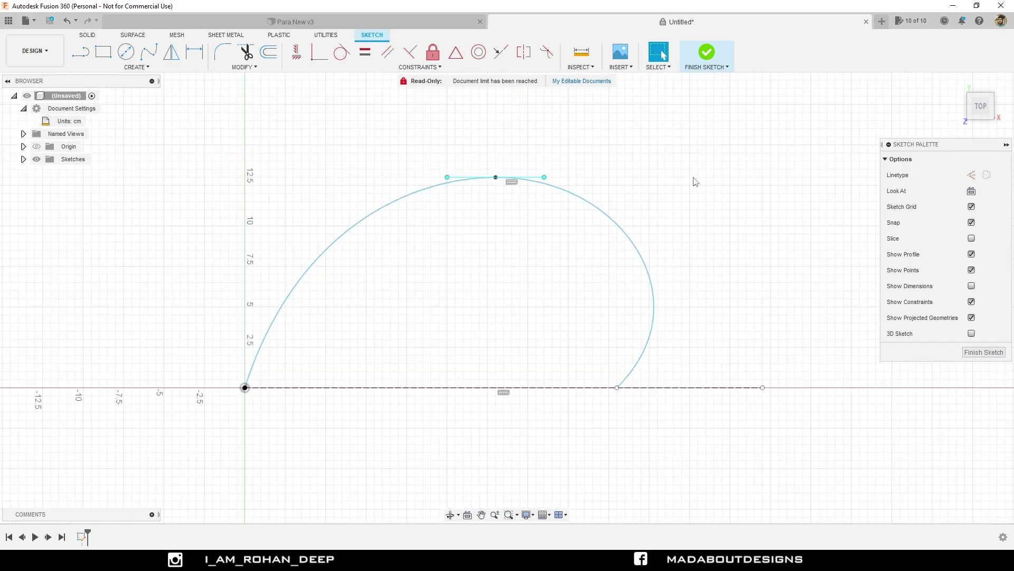
pyautogui.click(711, 276)
pyautogui.scroll(-2, 711, 277)
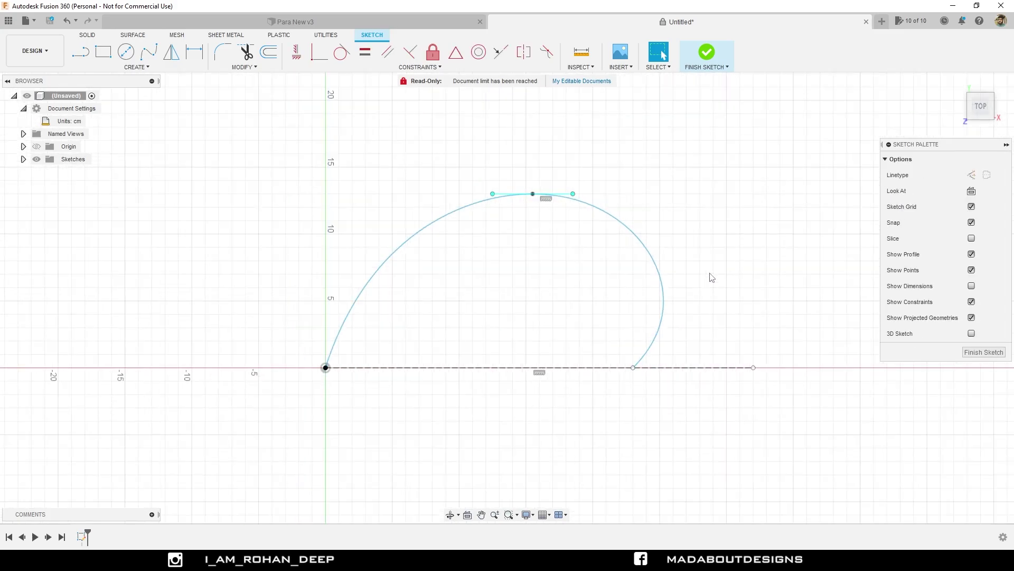
# Step: Draw a 6 cm Center Diameter Circle centred on the construction line inside the curve
pyautogui.click(136, 67)
pyautogui.moveTo(121, 102)
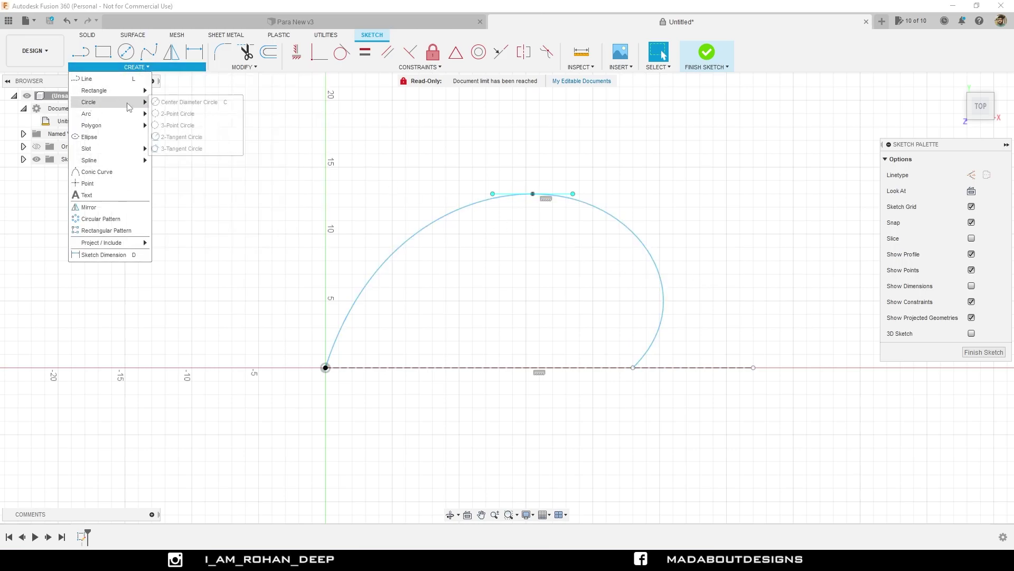
pyautogui.click(190, 103)
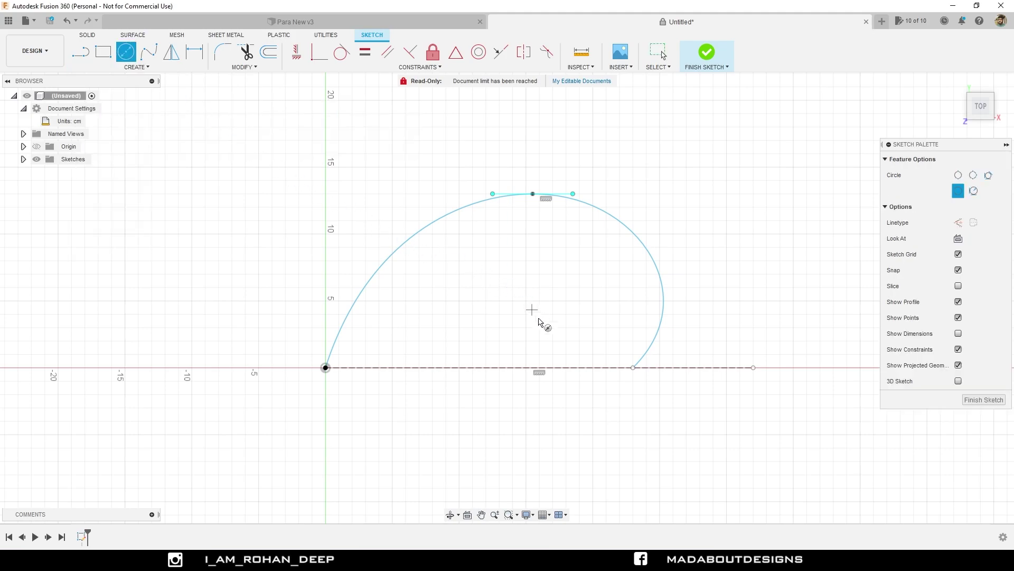
pyautogui.click(563, 370)
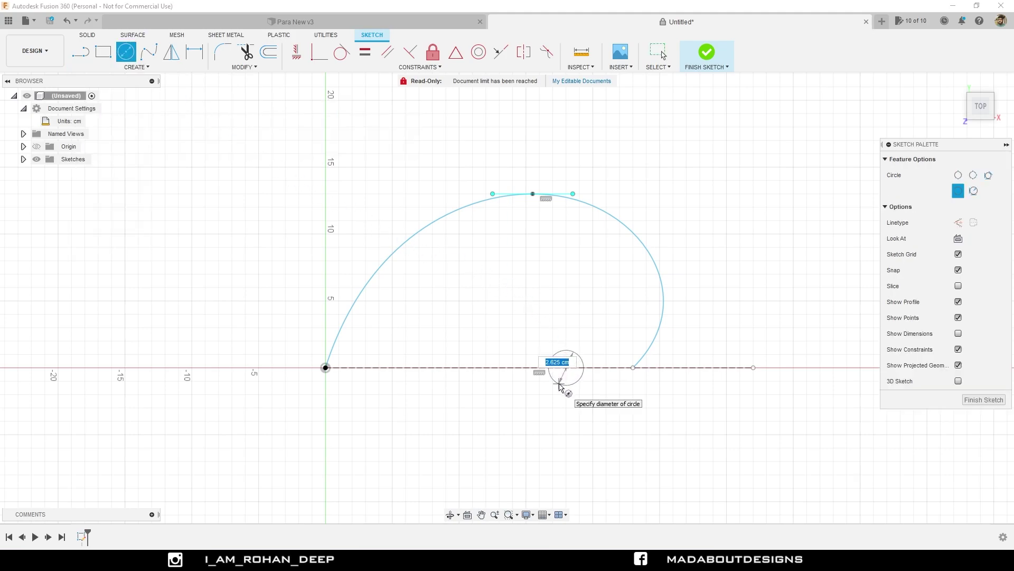
pyautogui.write('6')
pyautogui.press('Tab')
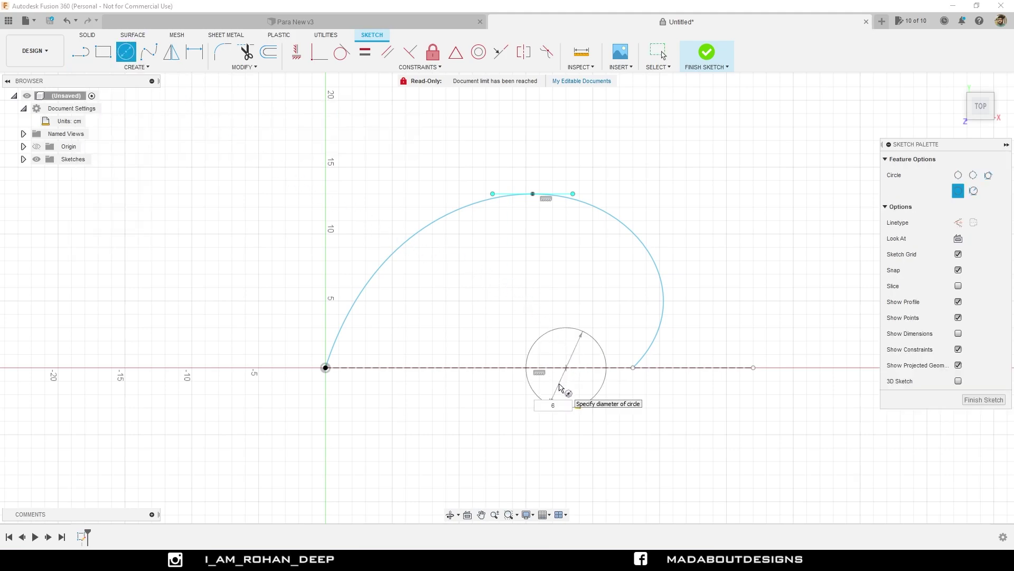
pyautogui.press('Return')
pyautogui.press('Escape')
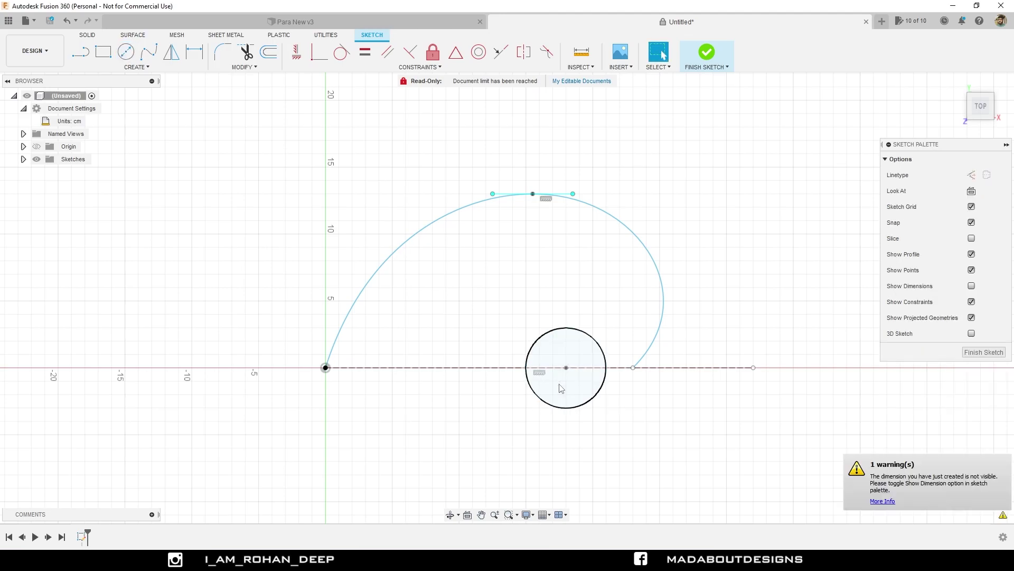
pyautogui.scroll(2, 566, 389)
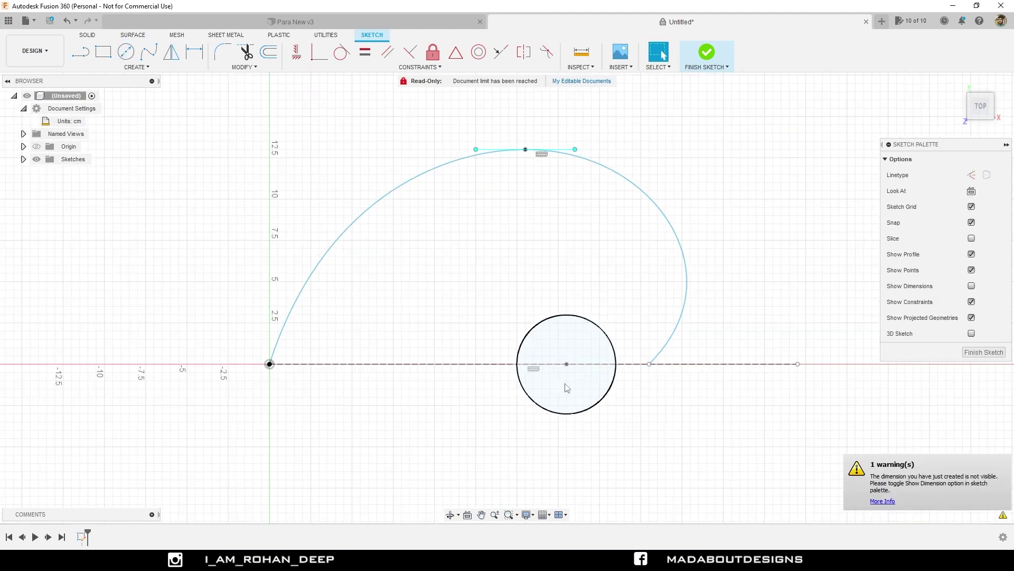
pyautogui.press('d')
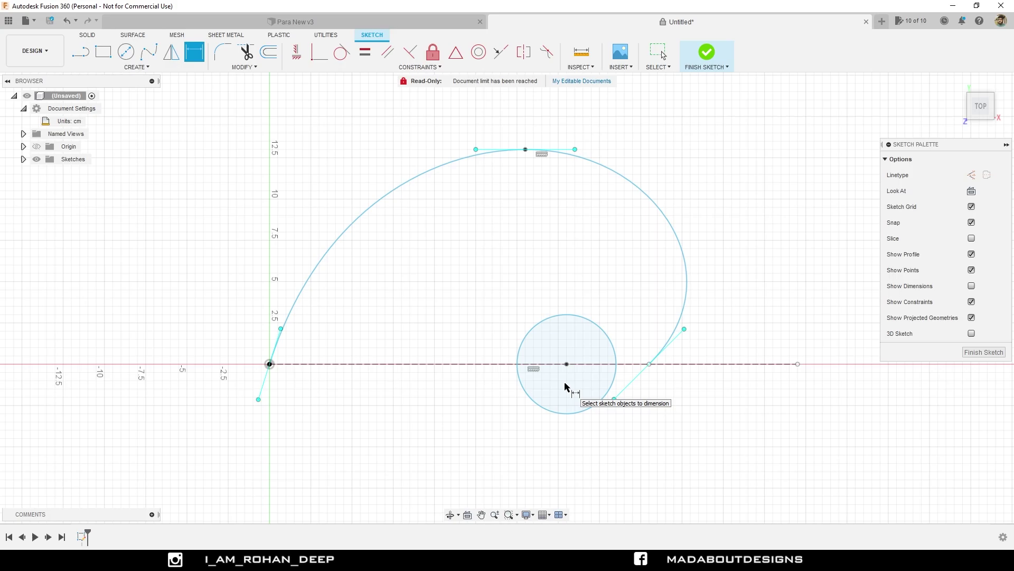
# Step: Dimension the circle centre 5.00 cm from the spline's right endpoint
pyautogui.click(650, 364)
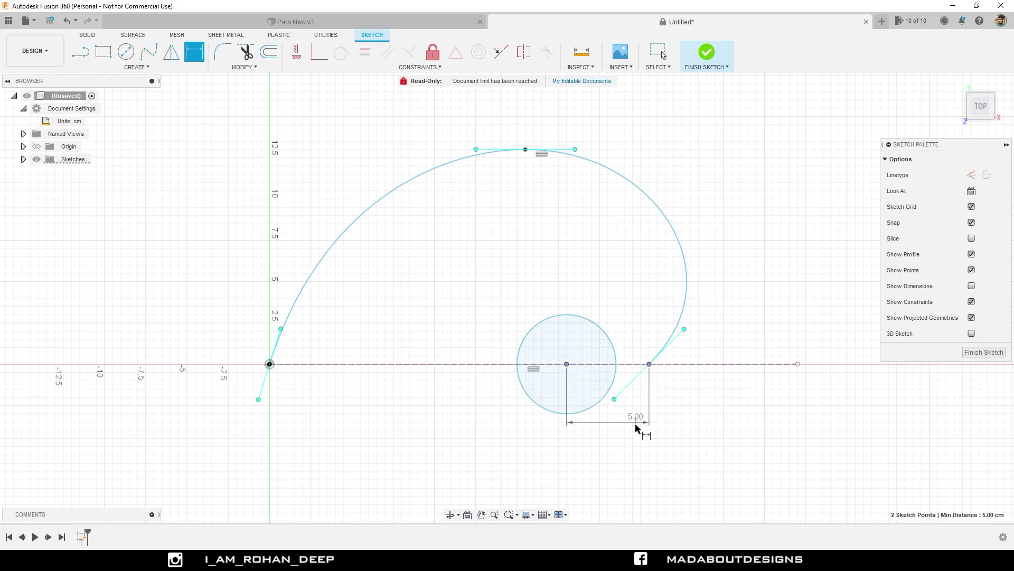
pyautogui.click(618, 441)
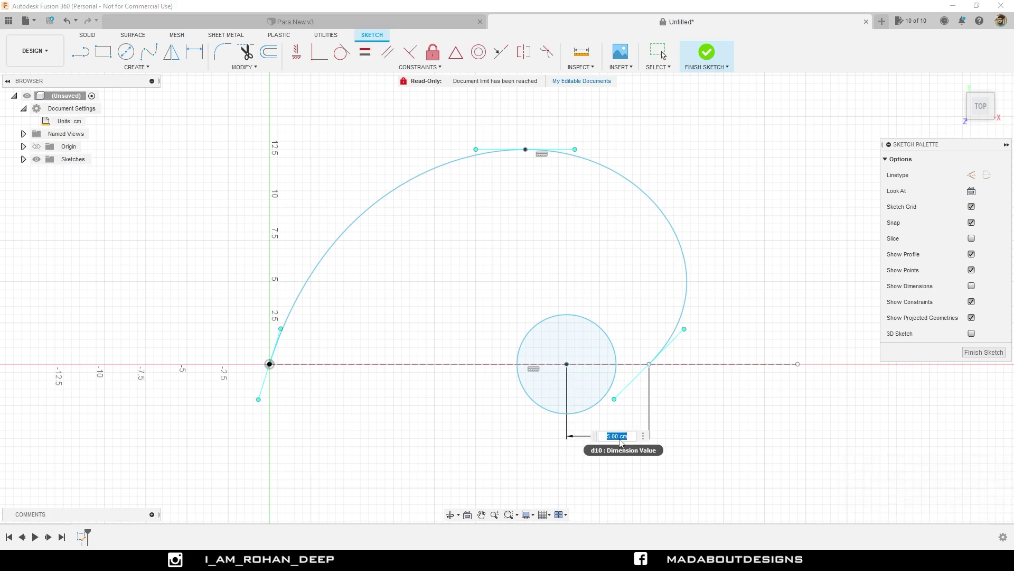
pyautogui.press('Return')
pyautogui.scroll(-2, 620, 441)
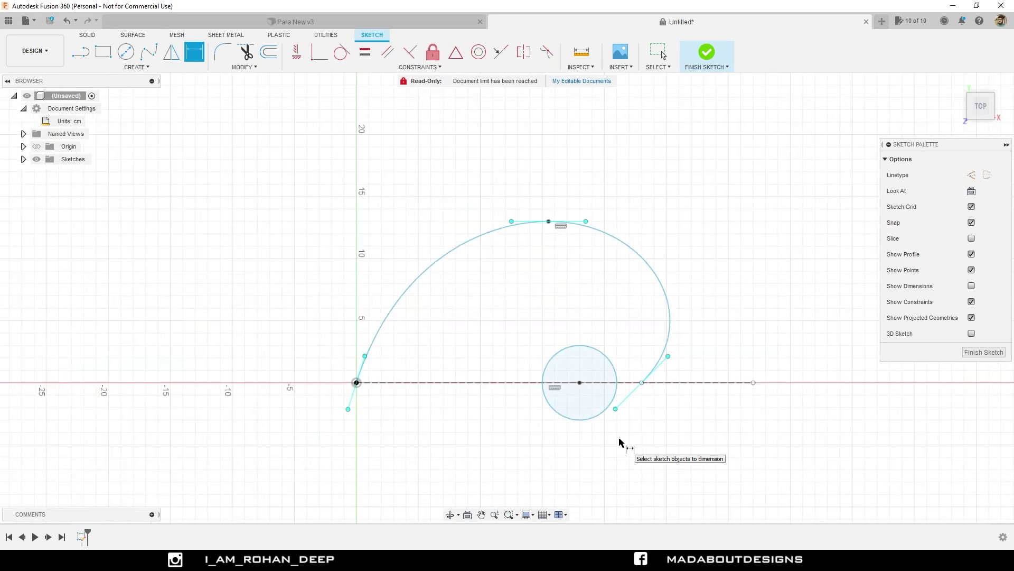
pyautogui.click(971, 285)
pyautogui.press('Escape')
# Step: Move the 6.00, 45°, 5.00 and 7.50 dimensions clear of the sketch, then hide dimensions
pyautogui.scroll(1, 687, 426)
pyautogui.moveTo(657, 399); pyautogui.dragTo(694, 413)
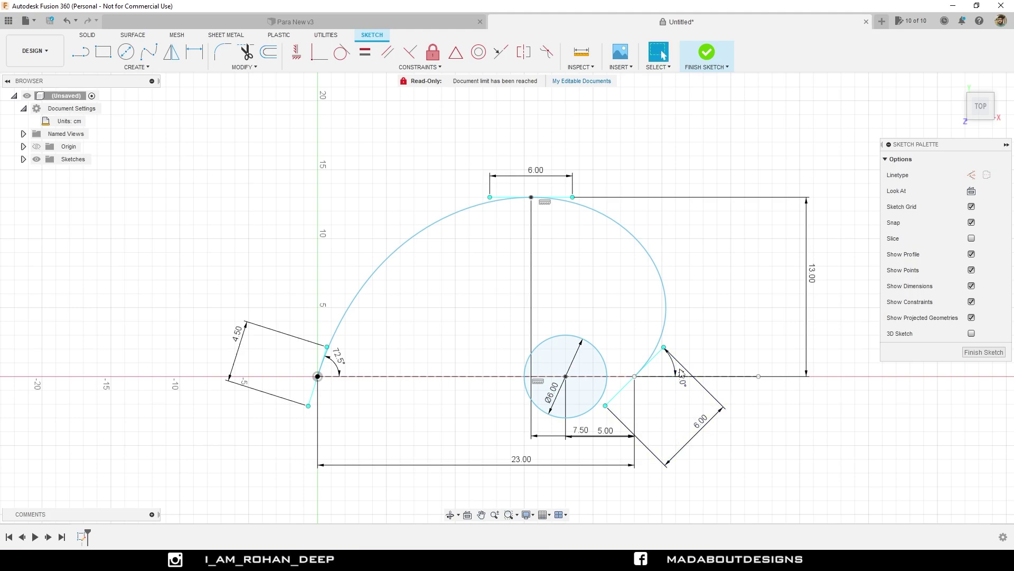
pyautogui.moveTo(686, 386); pyautogui.dragTo(725, 364)
pyautogui.moveTo(611, 440); pyautogui.dragTo(613, 491)
pyautogui.moveTo(588, 435); pyautogui.dragTo(589, 501)
pyautogui.scroll(-3, 544, 388)
pyautogui.moveTo(615, 399); pyautogui.dragTo(622, 375, button='middle')
pyautogui.scroll(-1, 396, 370)
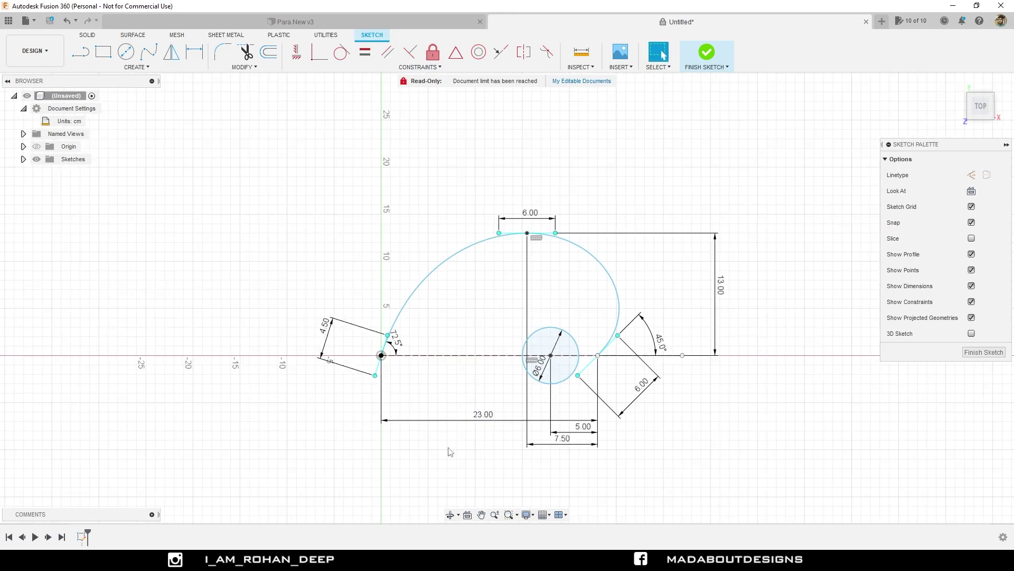
pyautogui.moveTo(449, 452); pyautogui.dragTo(407, 419, button='middle')
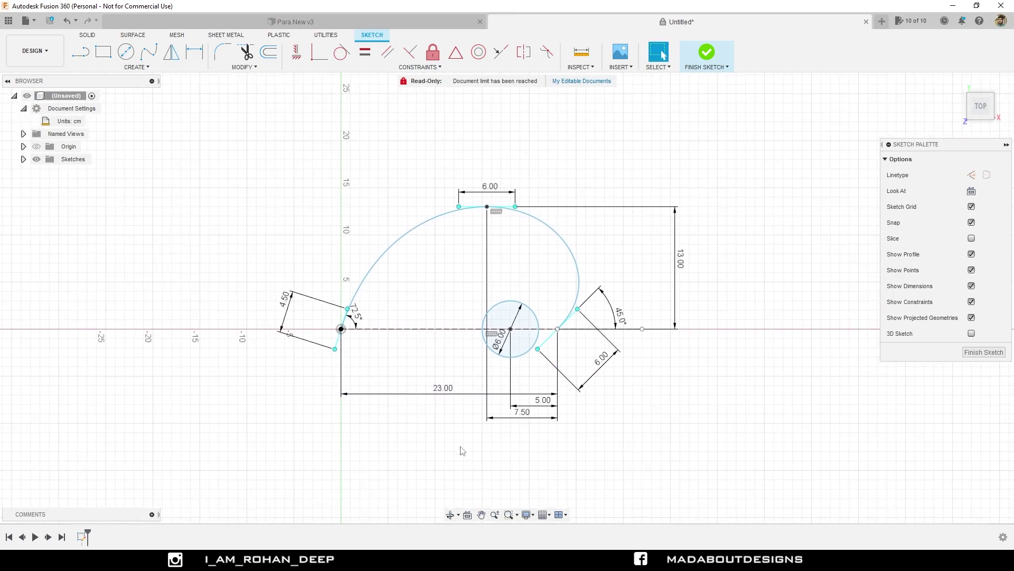
pyautogui.scroll(1, 463, 450)
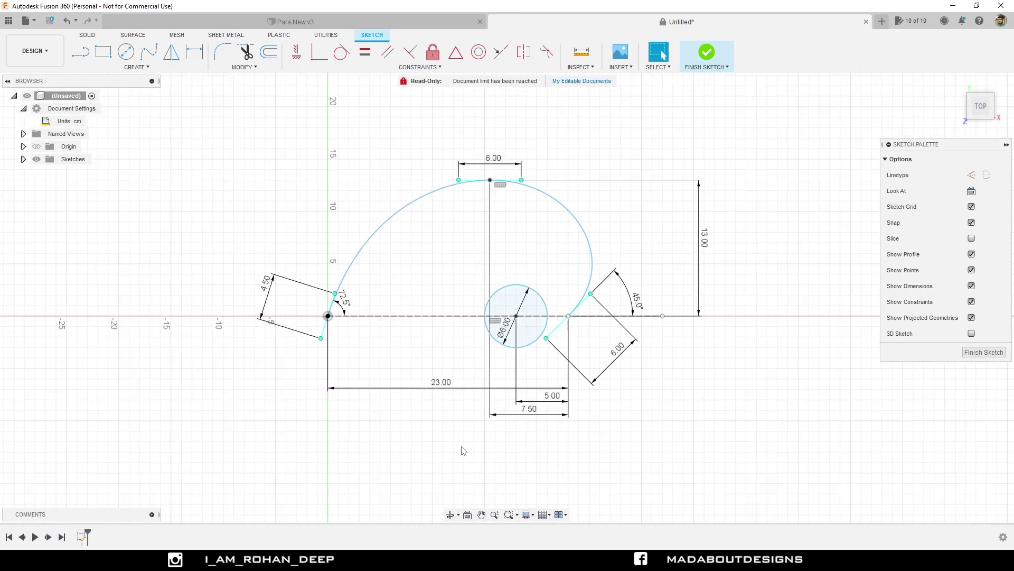
pyautogui.click(971, 287)
pyautogui.click(781, 223)
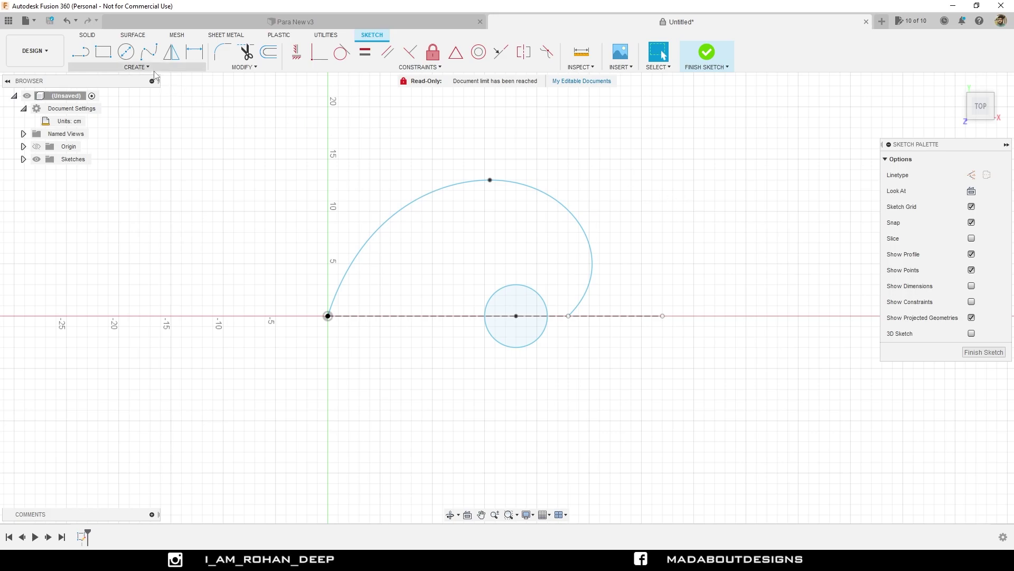
# Step: Mirror the spline about the dashed construction line, closing a heart shape around the circle
pyautogui.click(136, 67)
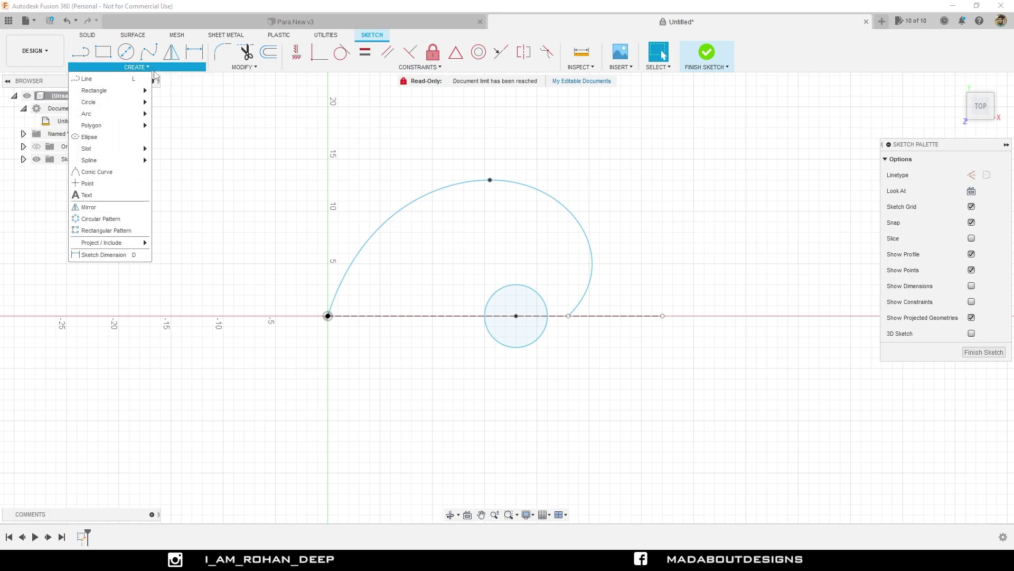
pyautogui.click(90, 207)
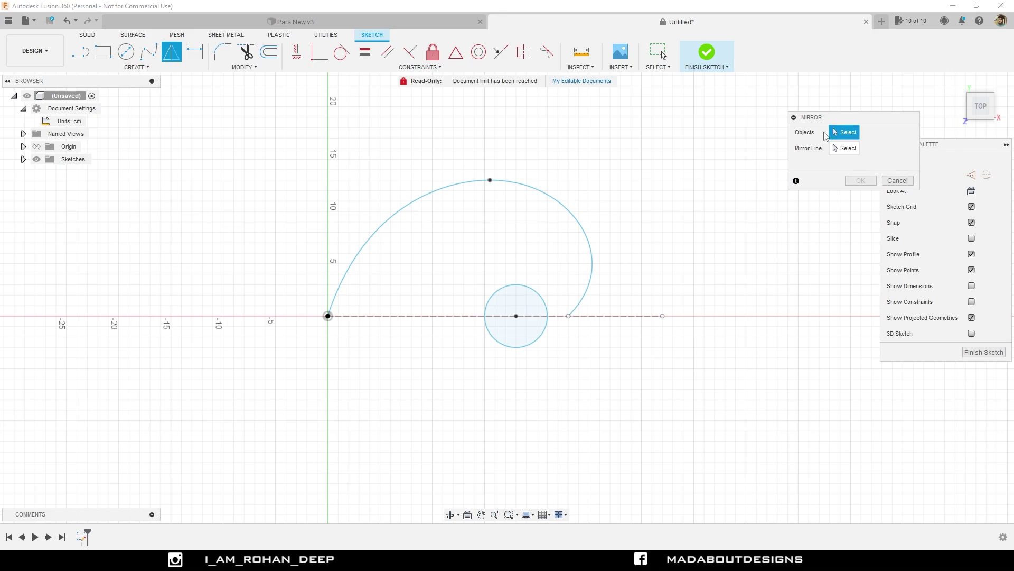
pyautogui.click(531, 188)
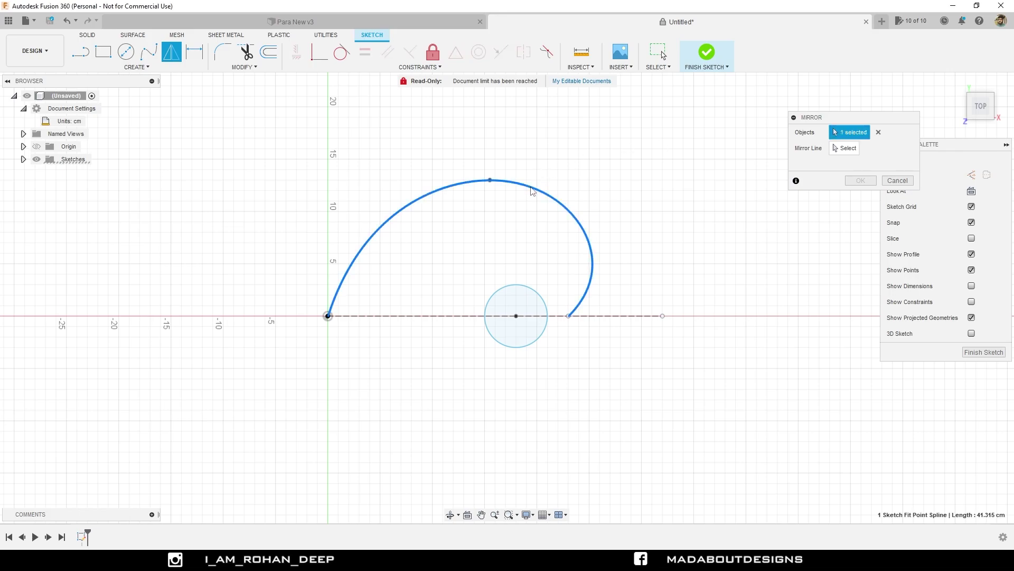
pyautogui.click(845, 149)
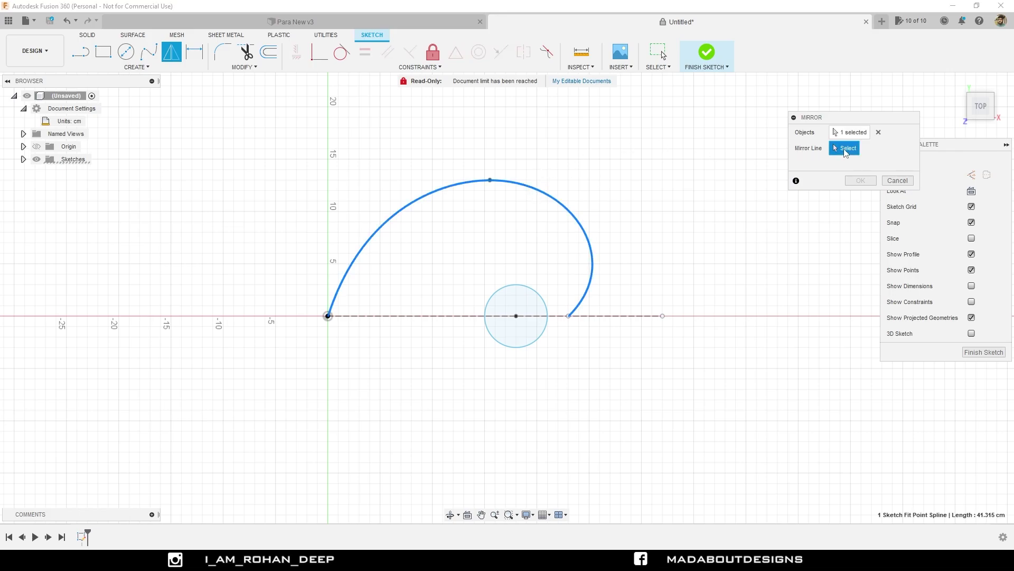
pyautogui.click(636, 316)
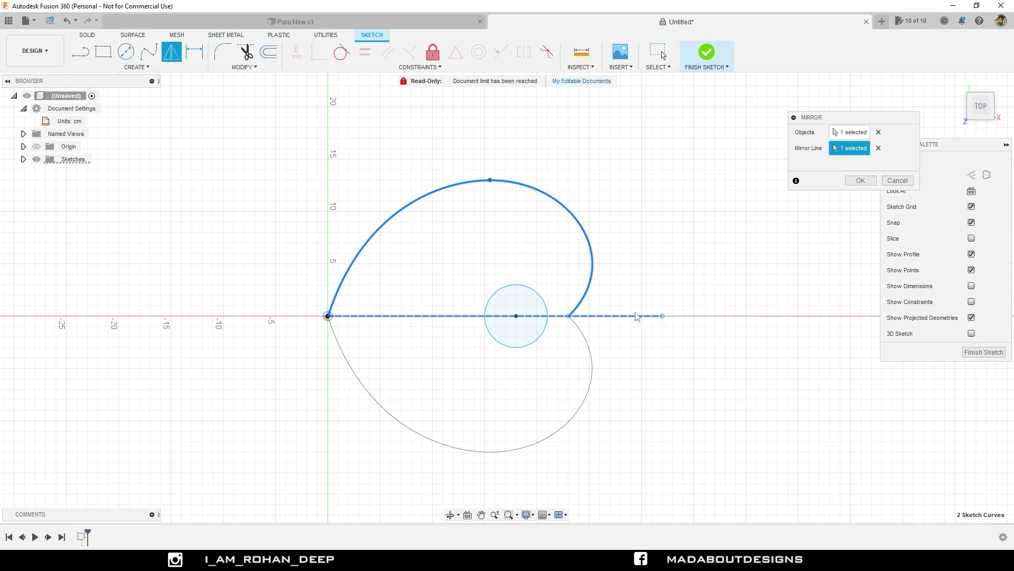
pyautogui.click(862, 181)
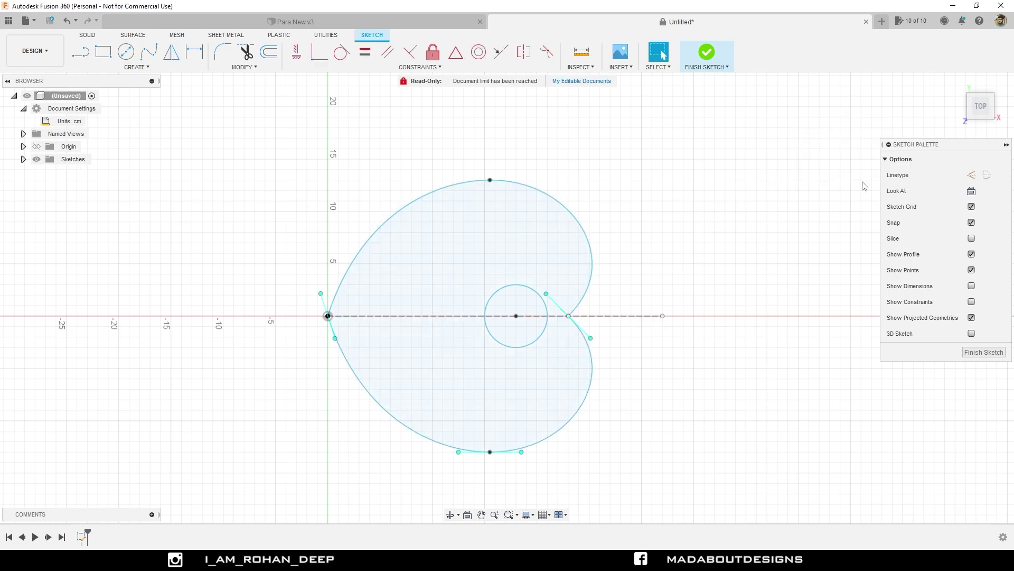
pyautogui.scroll(-1, 772, 206)
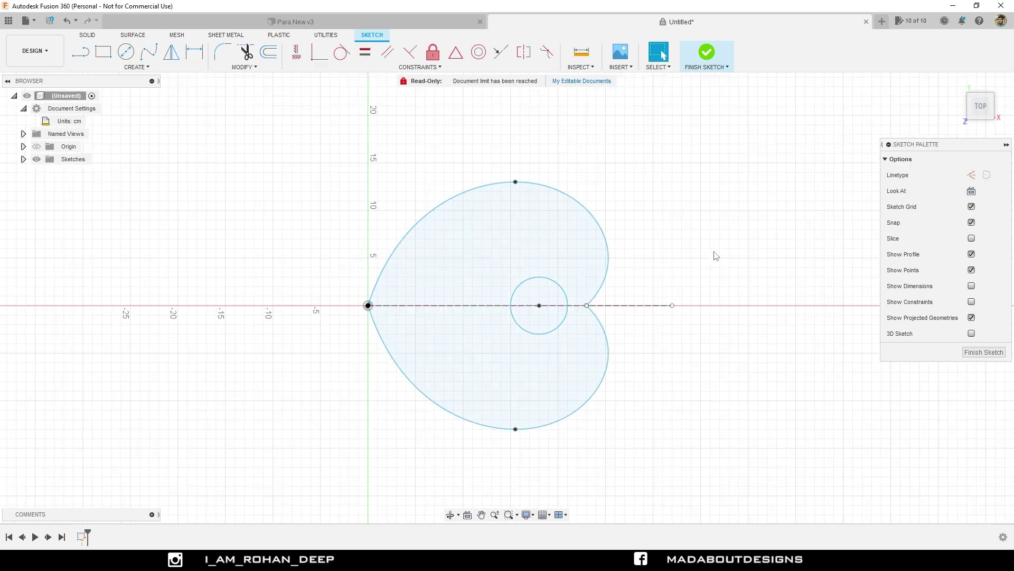
pyautogui.scroll(5, 678, 297)
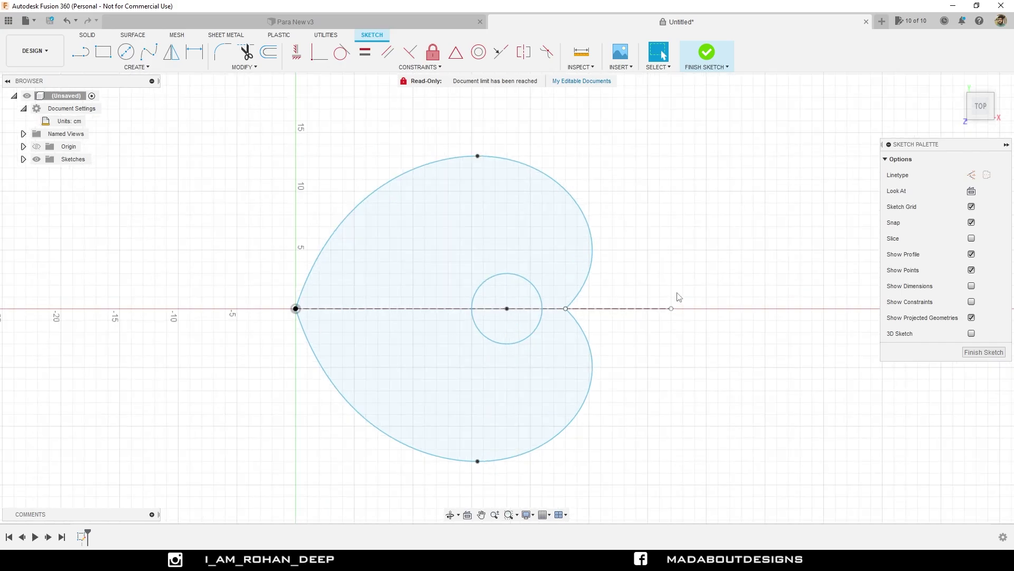
pyautogui.moveTo(676, 292); pyautogui.dragTo(768, 285, button='middle')
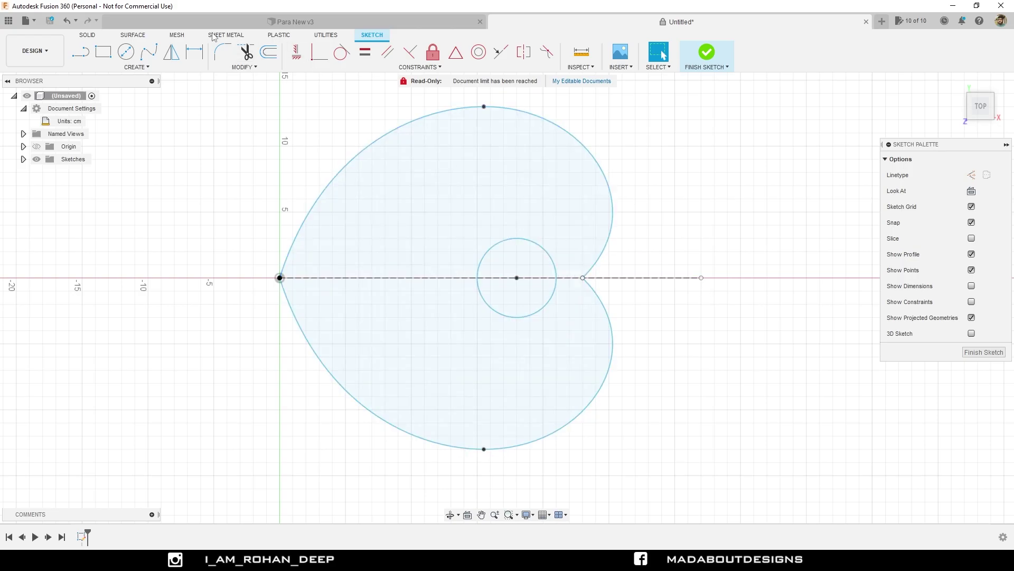
# Step: Fillet the heart's left cusp with a 0.5 cm radius
pyautogui.click(227, 67)
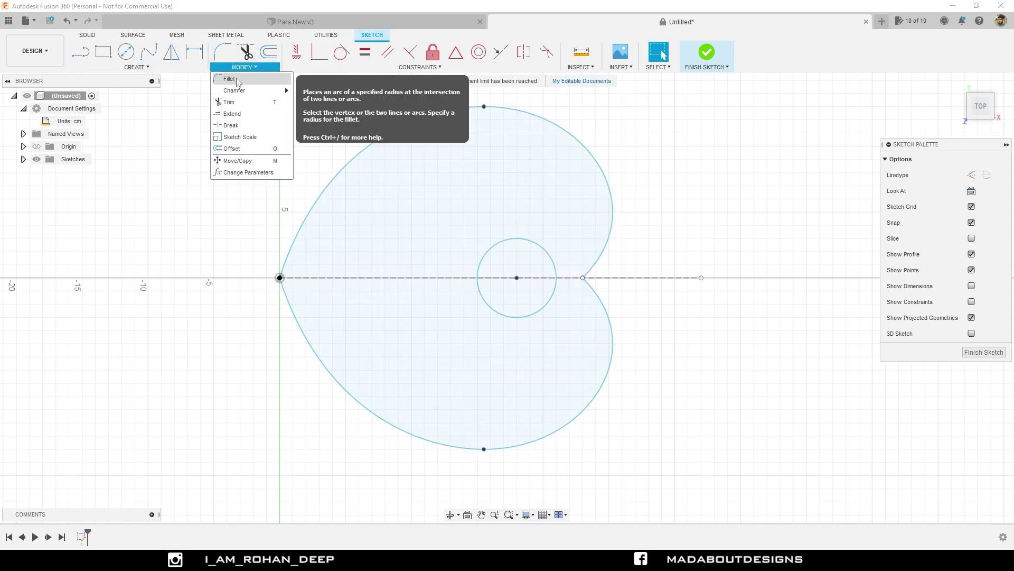
pyautogui.click(236, 83)
pyautogui.click(283, 268)
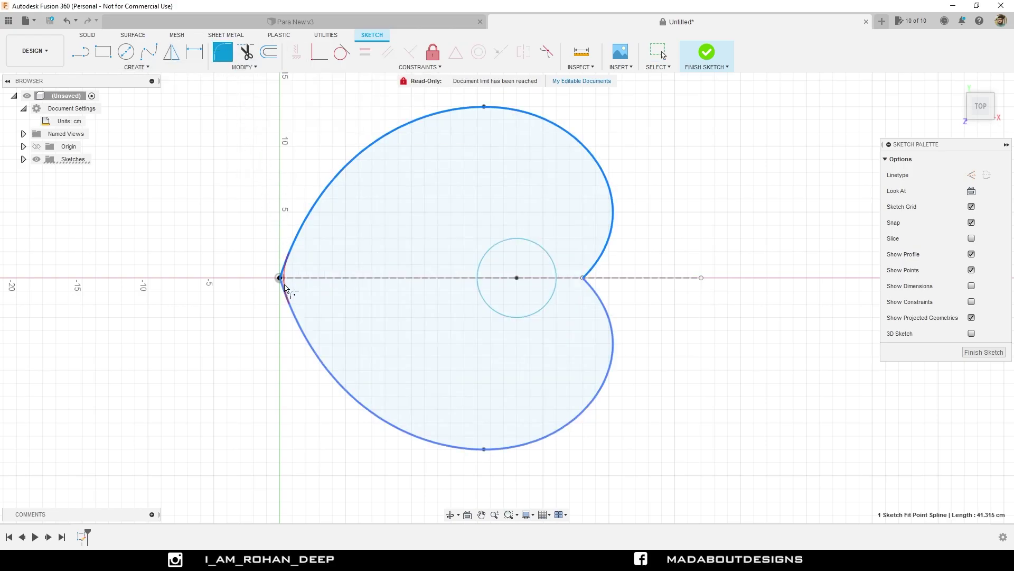
pyautogui.click(287, 295)
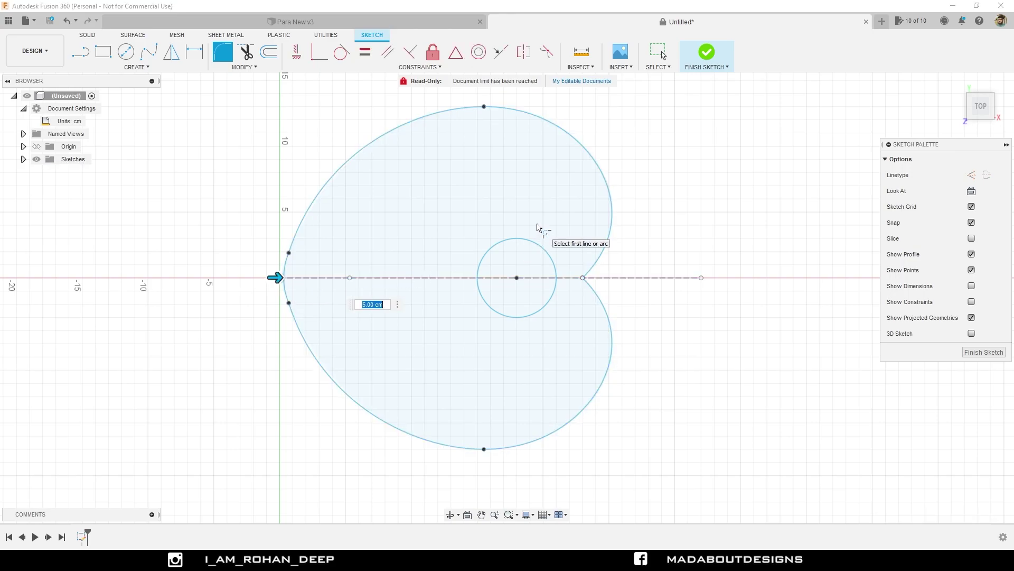
pyautogui.write('.5')
pyautogui.press('Return')
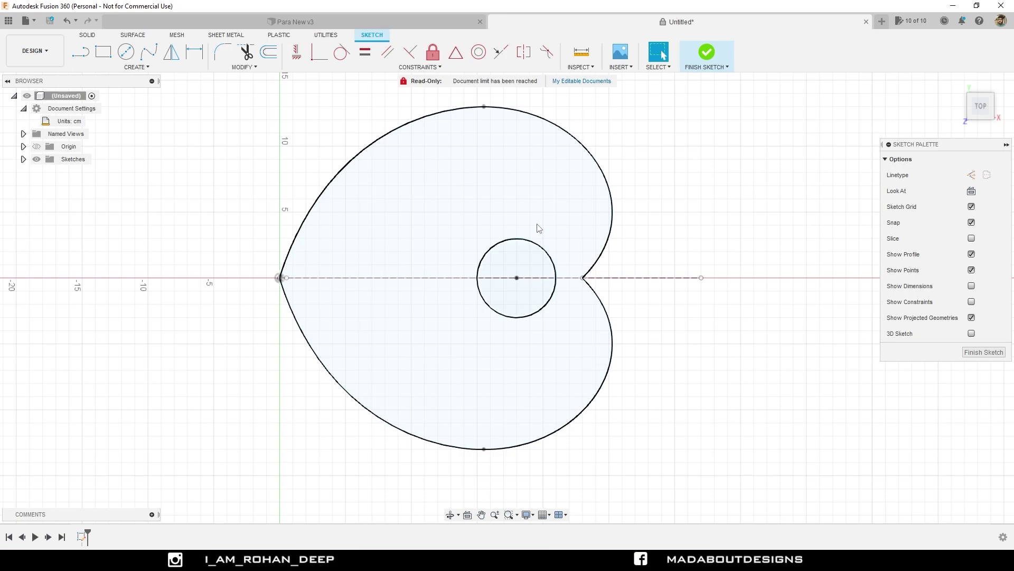
# Step: Fillet the right cusp at 0.5 cm as well and finish the sketch
pyautogui.click(222, 52)
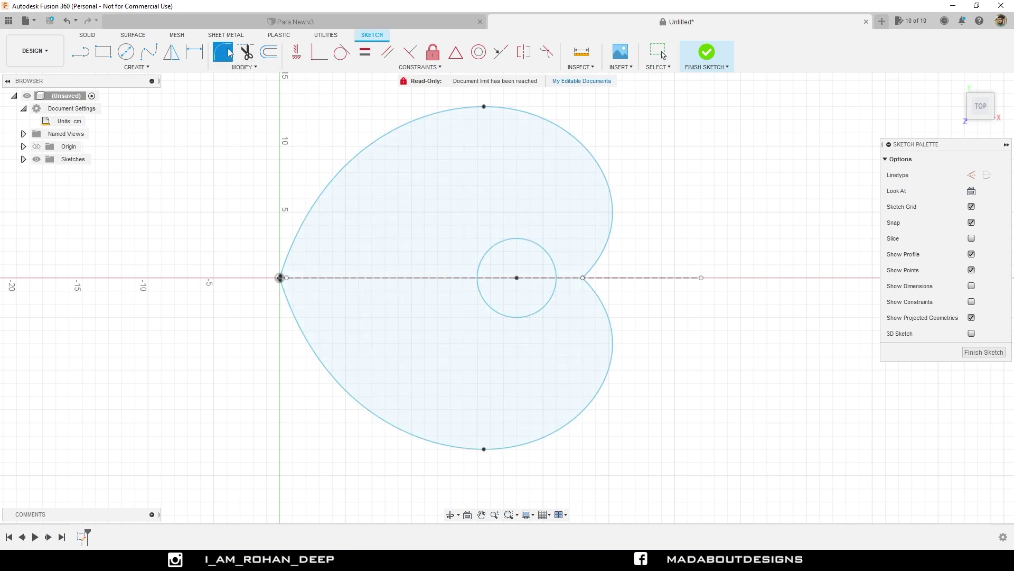
pyautogui.click(593, 266)
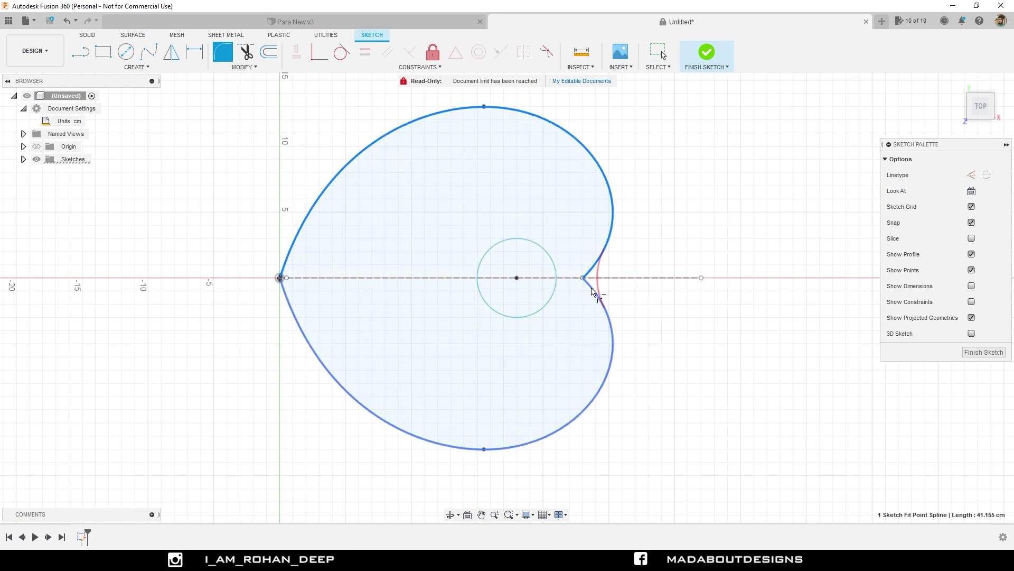
pyautogui.click(594, 291)
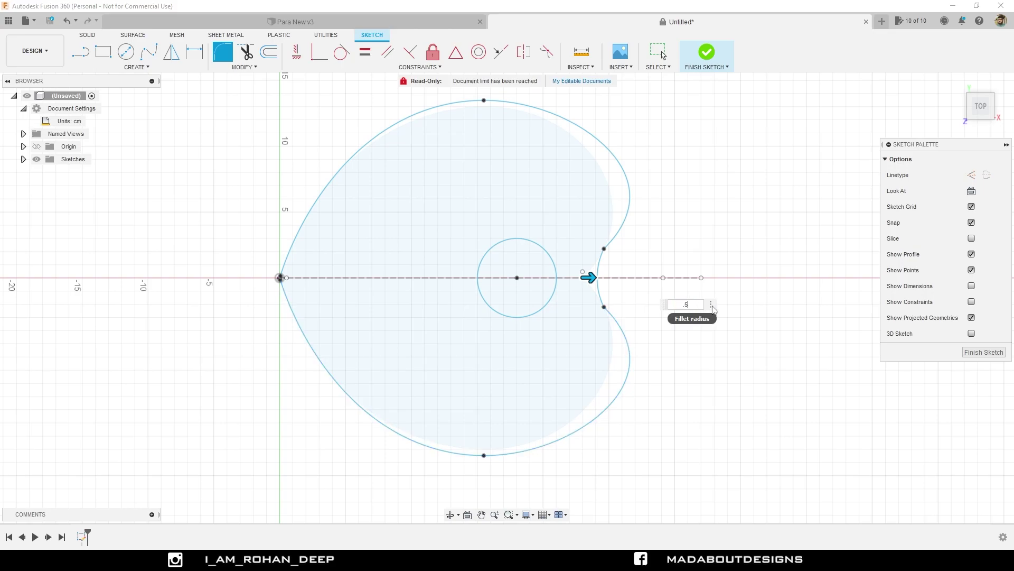
pyautogui.press('Return')
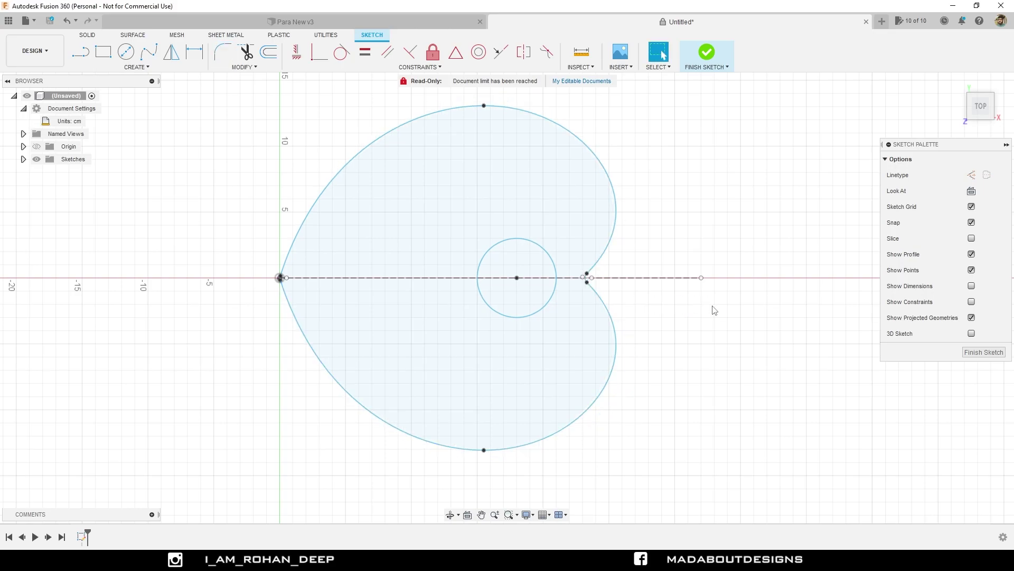
pyautogui.click(707, 52)
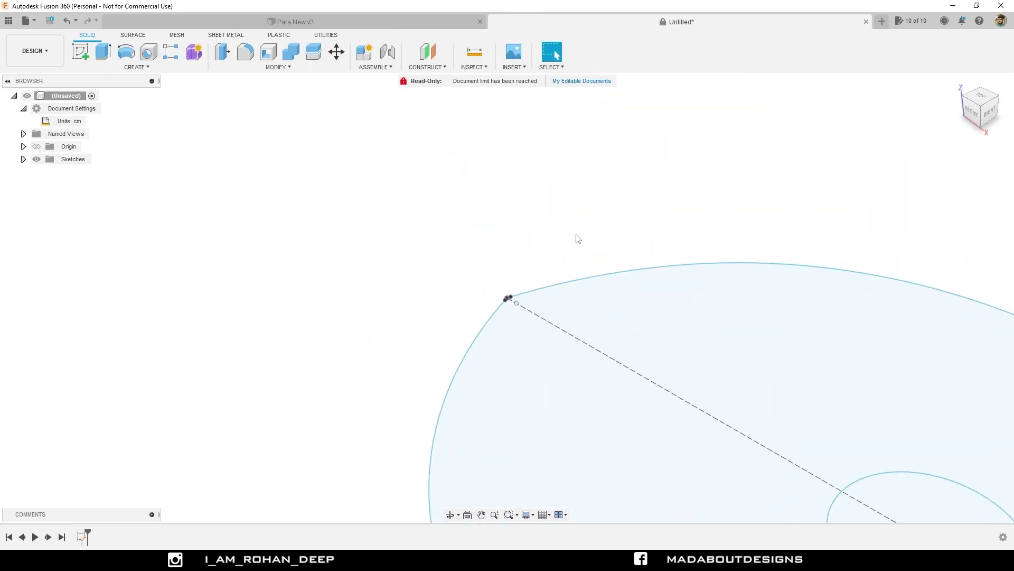
# Step: Create a new sketch on the XZ origin plane, with the heart profile seen edge-on
pyautogui.scroll(-3, 578, 239)
pyautogui.moveTo(822, 326); pyautogui.dragTo(722, 317, button='middle')
pyautogui.click(23, 159)
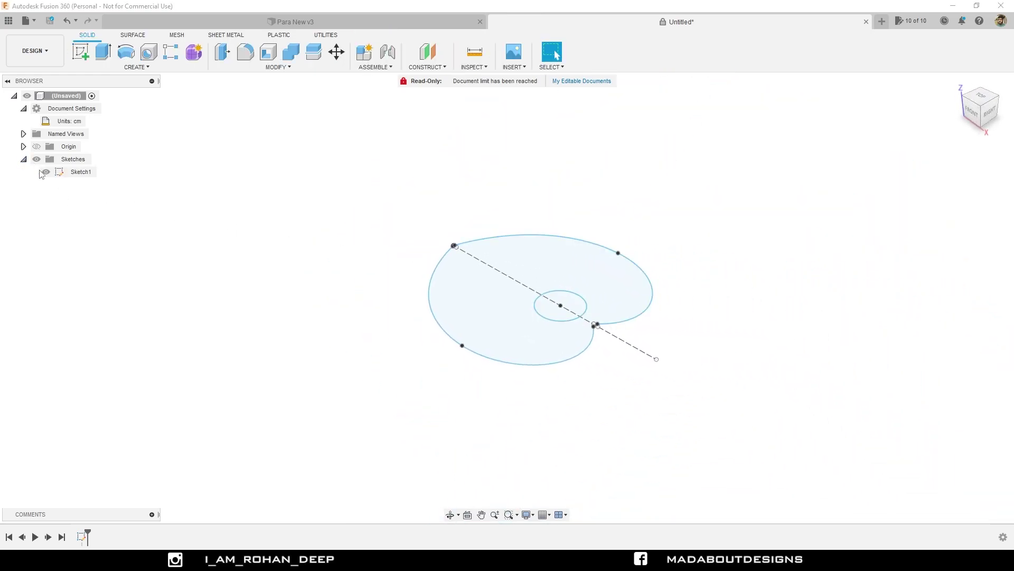
pyautogui.click(82, 52)
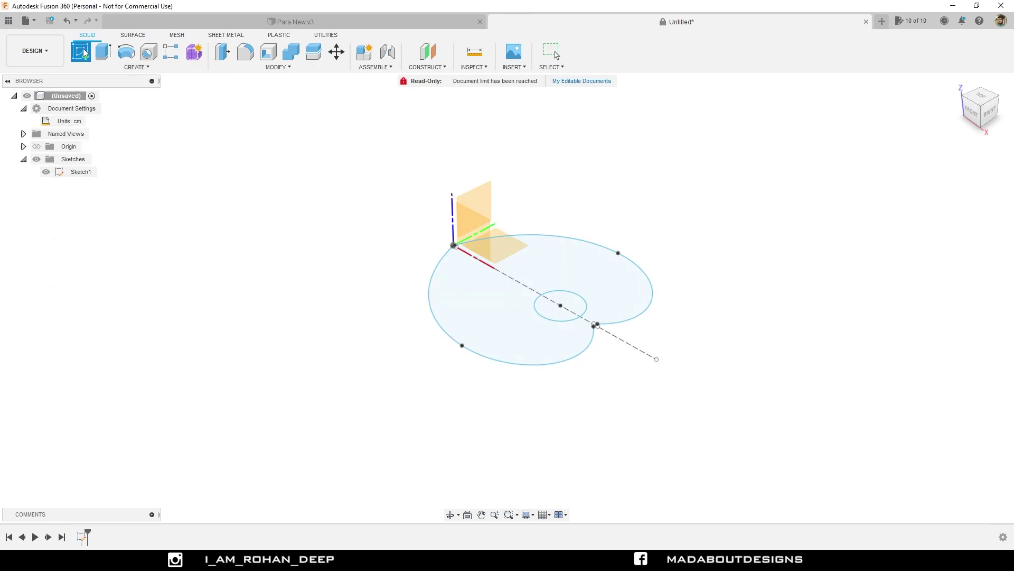
pyautogui.click(479, 228)
pyautogui.moveTo(554, 176); pyautogui.dragTo(383, 190, button='middle')
pyautogui.click(82, 53)
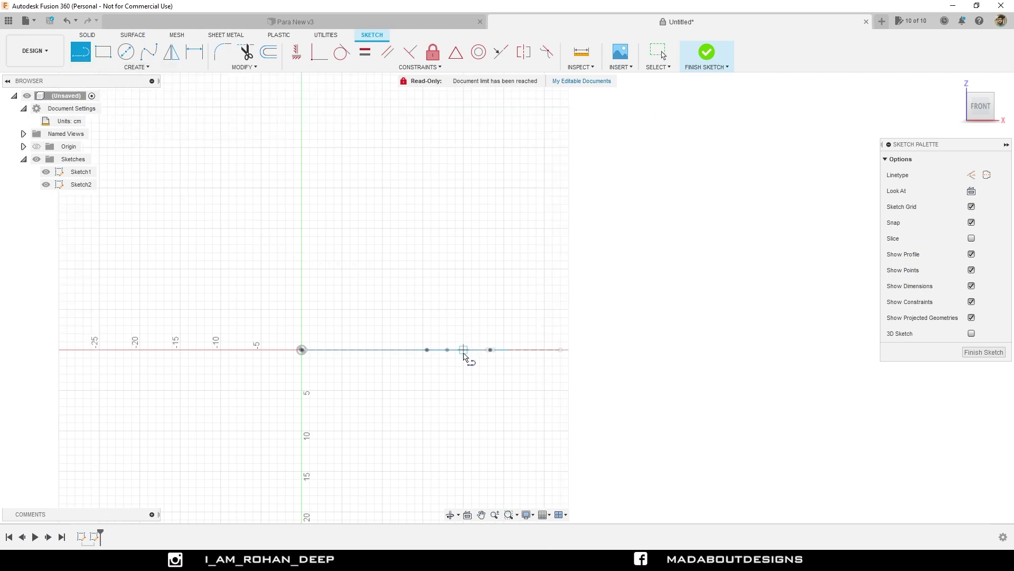
# Step: Draw a 24 cm vertical line up from the profile's centre point, then finish Sketch2
pyautogui.moveTo(480, 317)
pyautogui.keyDown('shift'); pyautogui.mouseDown(button='middle')
pyautogui.moveTo(468, 348)
pyautogui.moveTo(453, 354)
pyautogui.mouseUp(button='middle'); pyautogui.keyUp('shift')
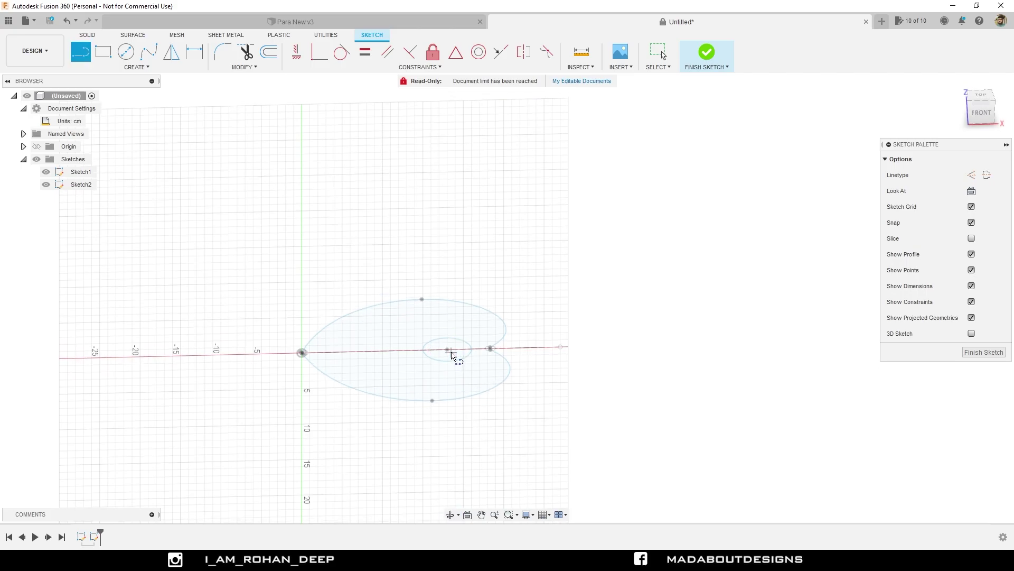
pyautogui.click(981, 112)
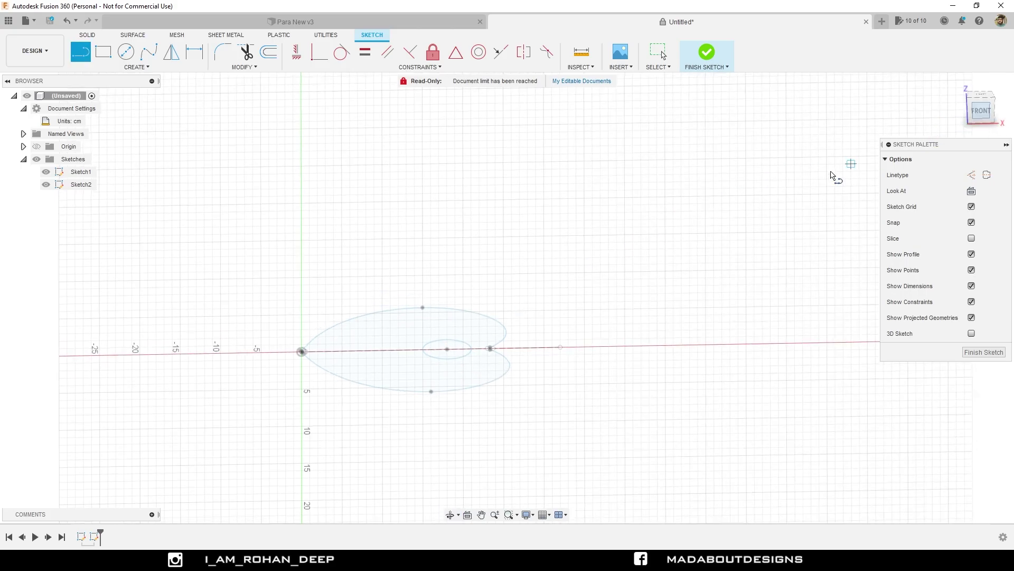
pyautogui.click(447, 343)
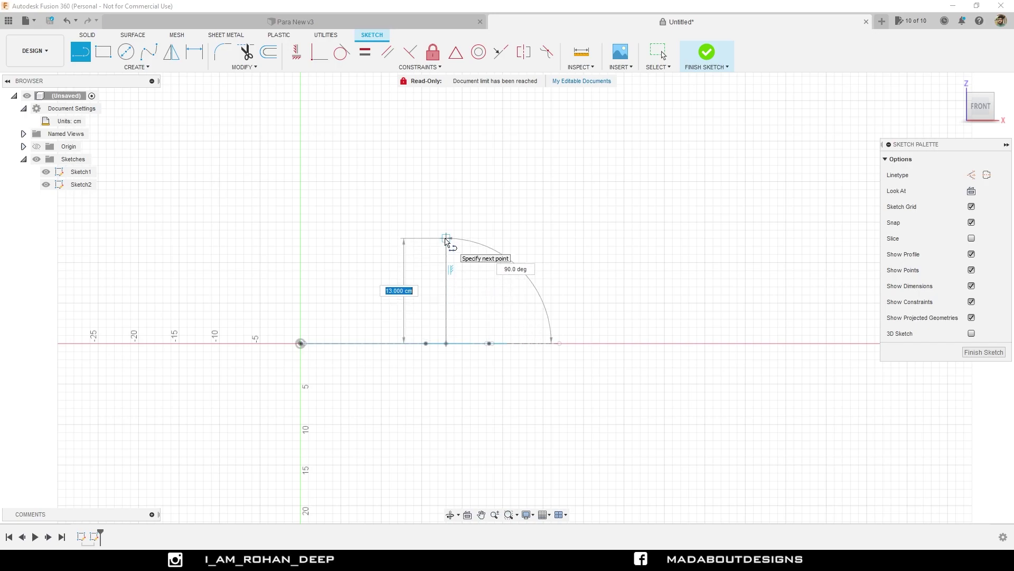
pyautogui.write('24')
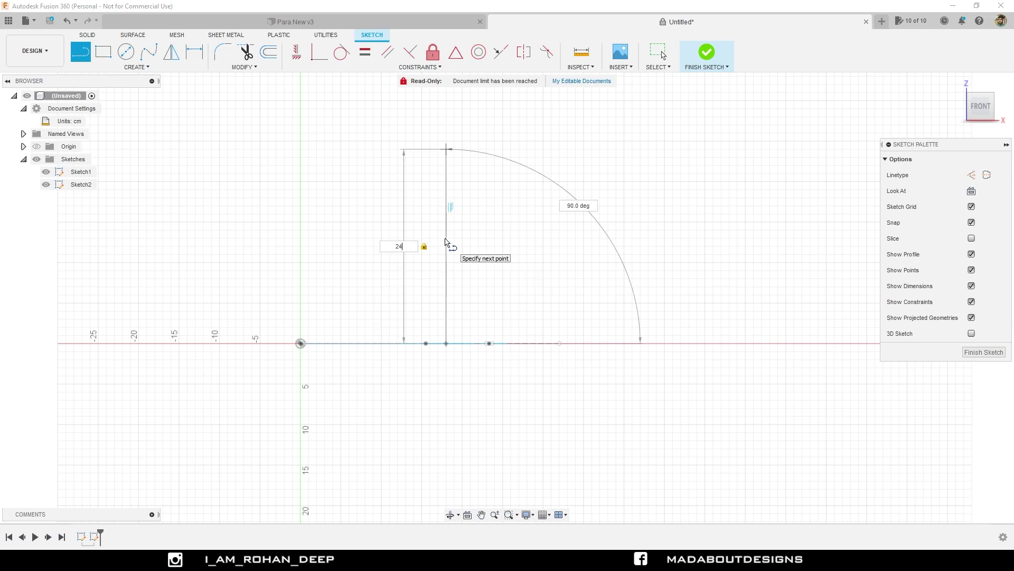
pyautogui.press('Return')
pyautogui.press('Escape')
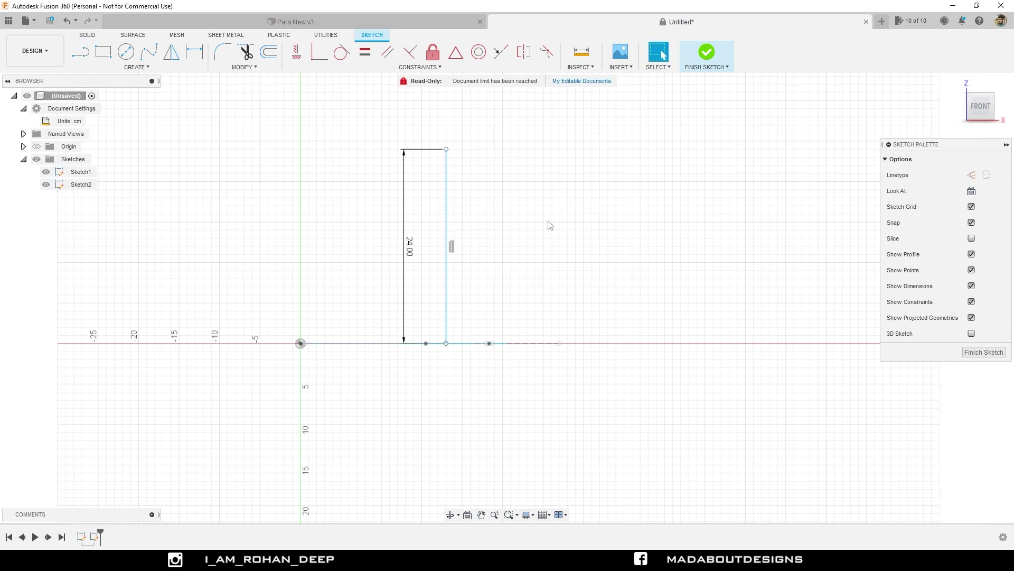
pyautogui.click(707, 53)
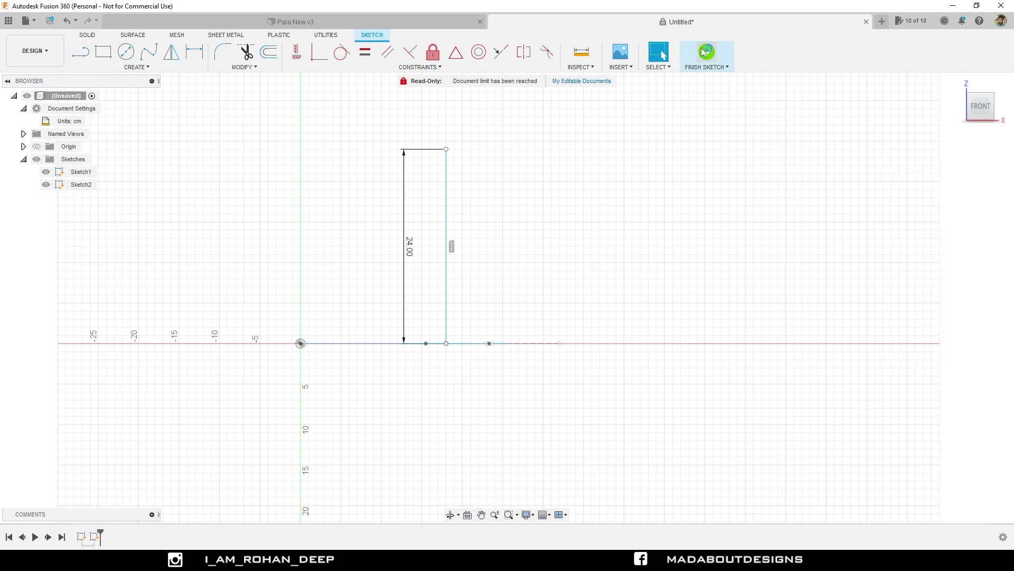
# Step: Start a single-path sweep using the heart as profile and the vertical line as path
pyautogui.moveTo(665, 179); pyautogui.dragTo(577, 206, button='middle')
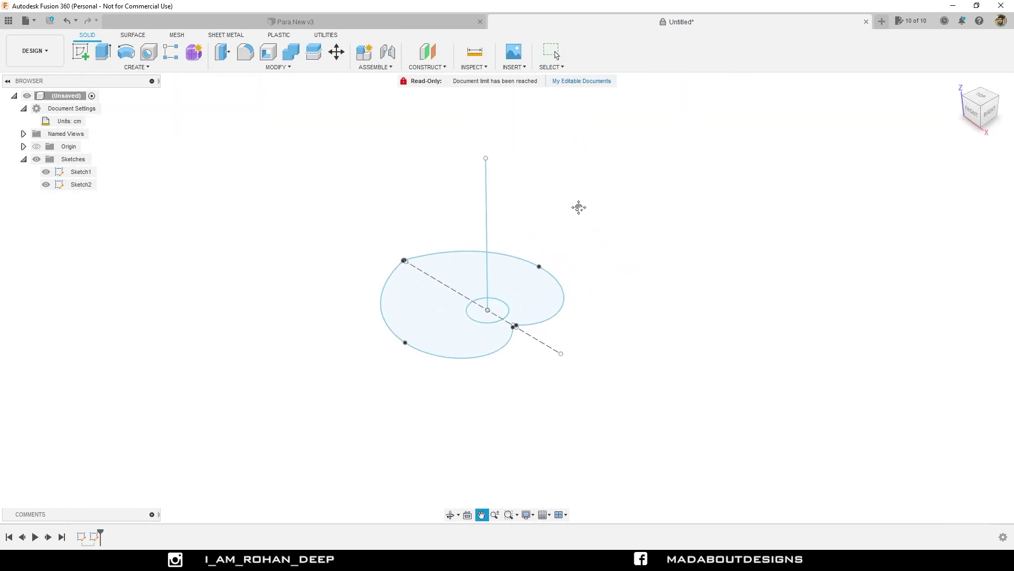
pyautogui.click(178, 67)
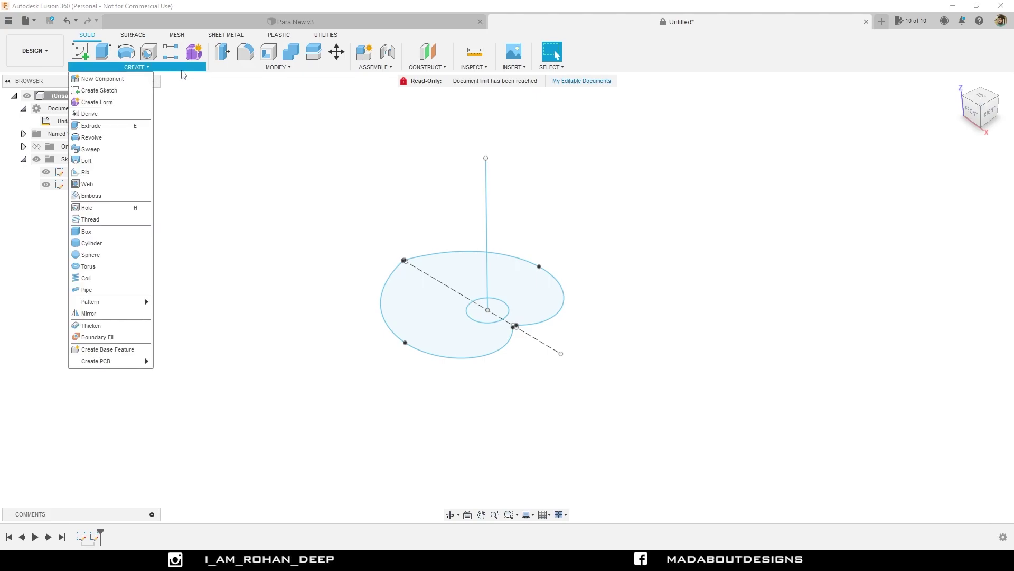
pyautogui.click(89, 151)
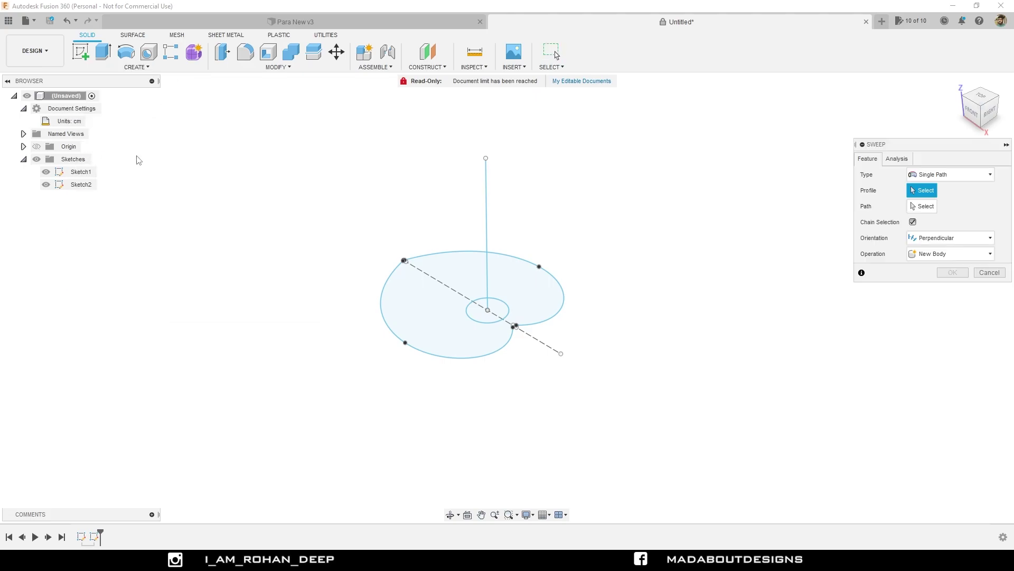
pyautogui.click(931, 176)
pyautogui.click(940, 192)
pyautogui.click(433, 293)
pyautogui.click(922, 207)
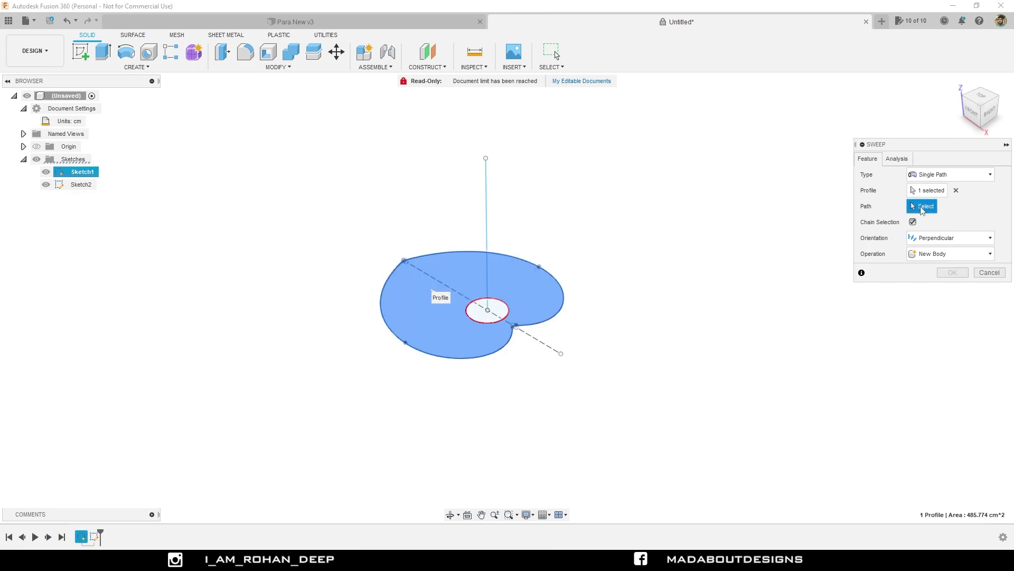
pyautogui.click(487, 185)
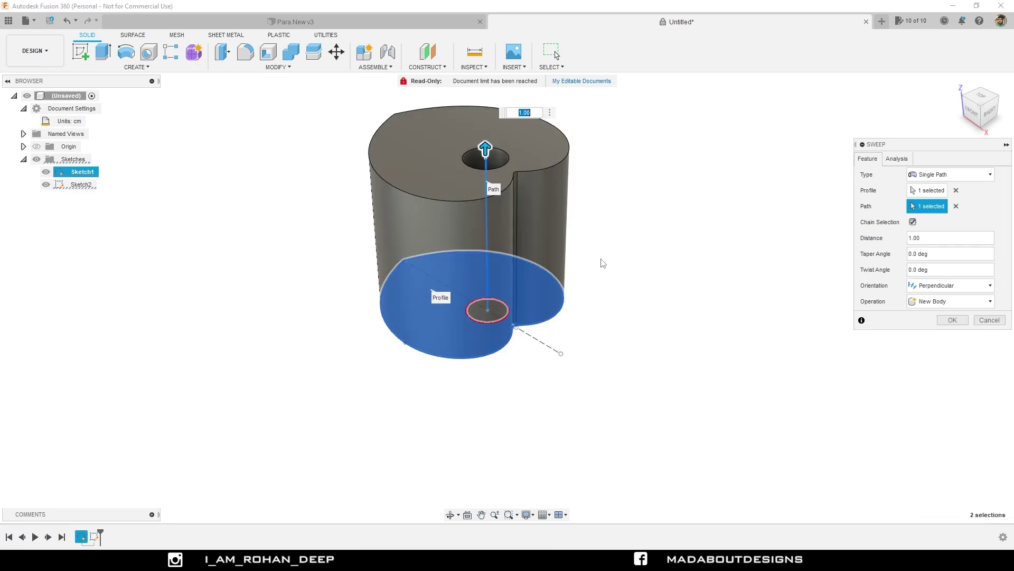
# Step: Set the sweep's twist angle to 360° with perpendicular orientation and confirm it
pyautogui.moveTo(615, 249)
pyautogui.keyDown('shift'); pyautogui.mouseDown(button='middle')
pyautogui.moveTo(649, 238)
pyautogui.moveTo(711, 273)
pyautogui.moveTo(670, 274)
pyautogui.moveTo(623, 255)
pyautogui.moveTo(618, 242)
pyautogui.mouseUp(button='middle'); pyautogui.keyUp('shift')
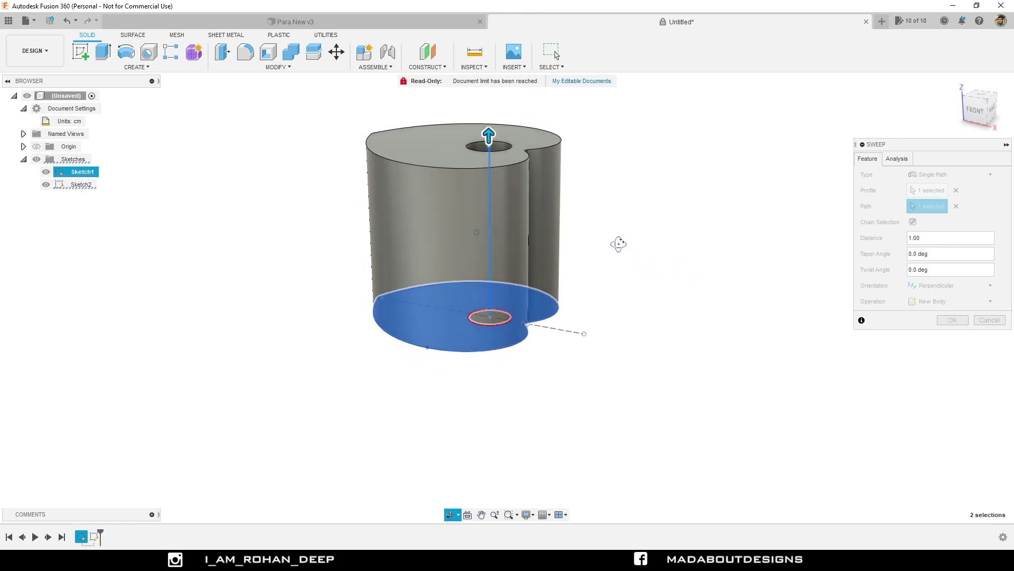
pyautogui.moveTo(928, 270); pyautogui.dragTo(915, 267)
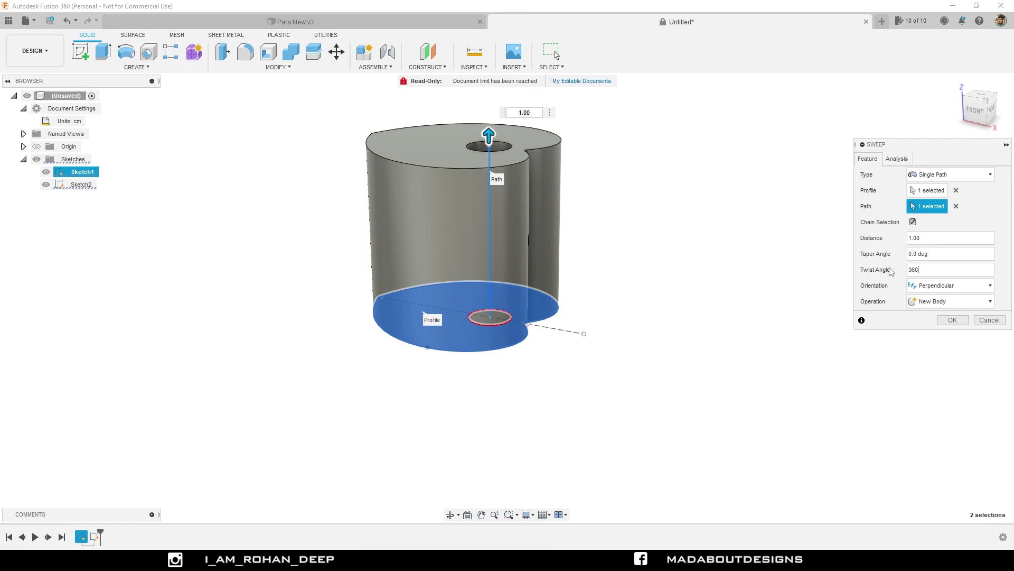
pyautogui.write('360')
pyautogui.keyDown('shift'); pyautogui.moveTo(708, 252); pyautogui.dragTo(734, 258, button='middle'); pyautogui.keyUp('shift')
pyautogui.click(951, 286)
pyautogui.click(951, 300)
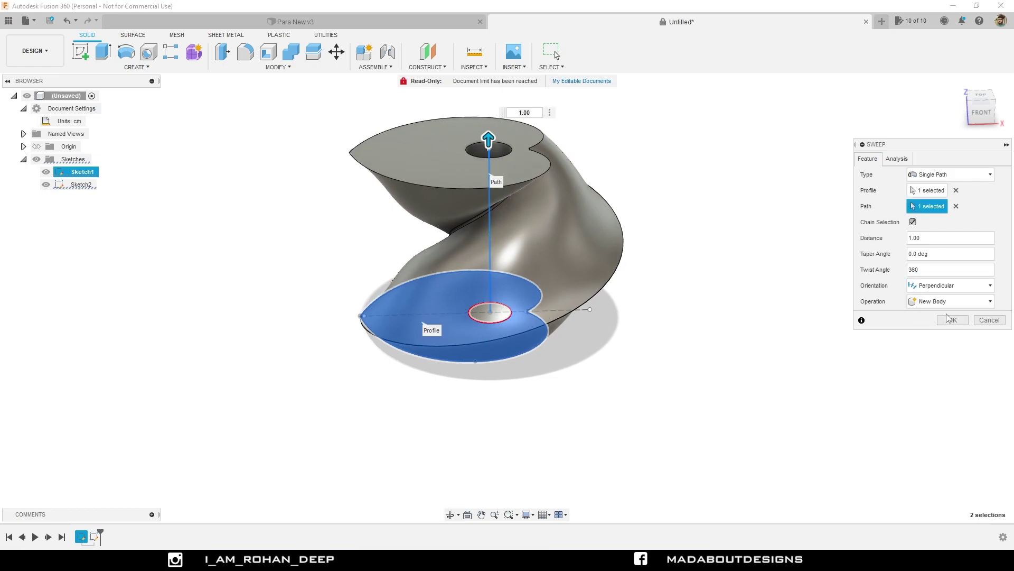
pyautogui.click(951, 319)
pyautogui.moveTo(708, 315)
pyautogui.keyDown('shift'); pyautogui.mouseDown(button='middle')
pyautogui.moveTo(679, 317)
pyautogui.moveTo(706, 263)
pyautogui.moveTo(743, 324)
pyautogui.moveTo(813, 342)
pyautogui.moveTo(922, 317)
pyautogui.mouseUp(button='middle'); pyautogui.keyUp('shift')
# Step: Show Sketch1 and extrude the centre circle 27 cm upward
pyautogui.click(958, 84)
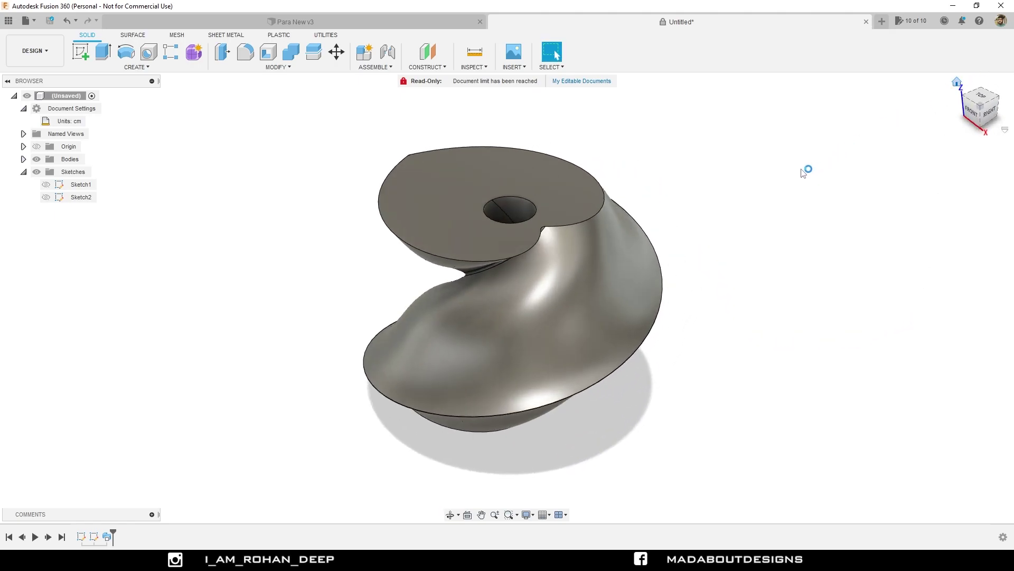
pyautogui.click(46, 184)
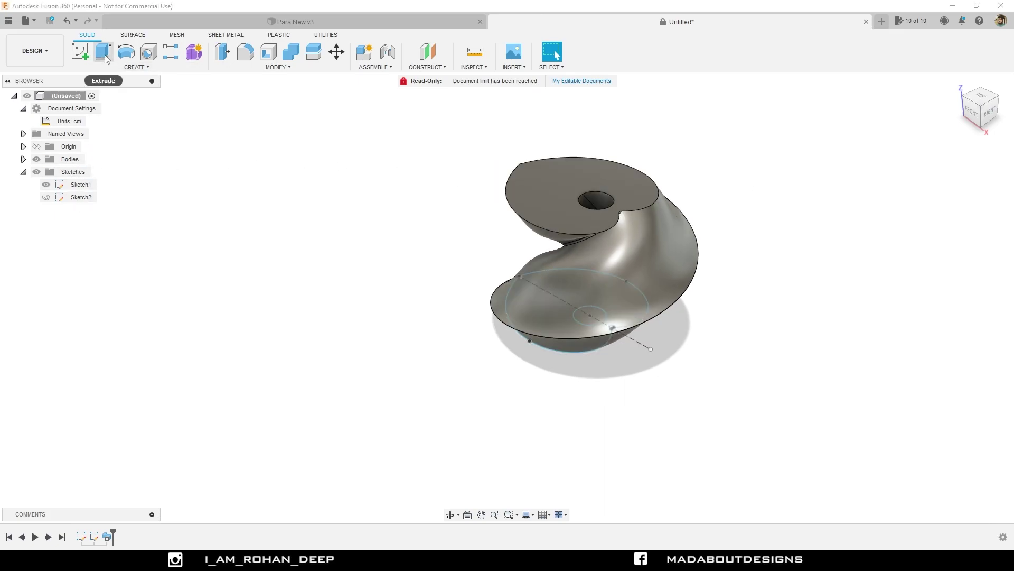
pyautogui.press('e')
pyautogui.keyDown('shift'); pyautogui.moveTo(344, 328); pyautogui.dragTo(336, 256, button='middle'); pyautogui.keyUp('shift')
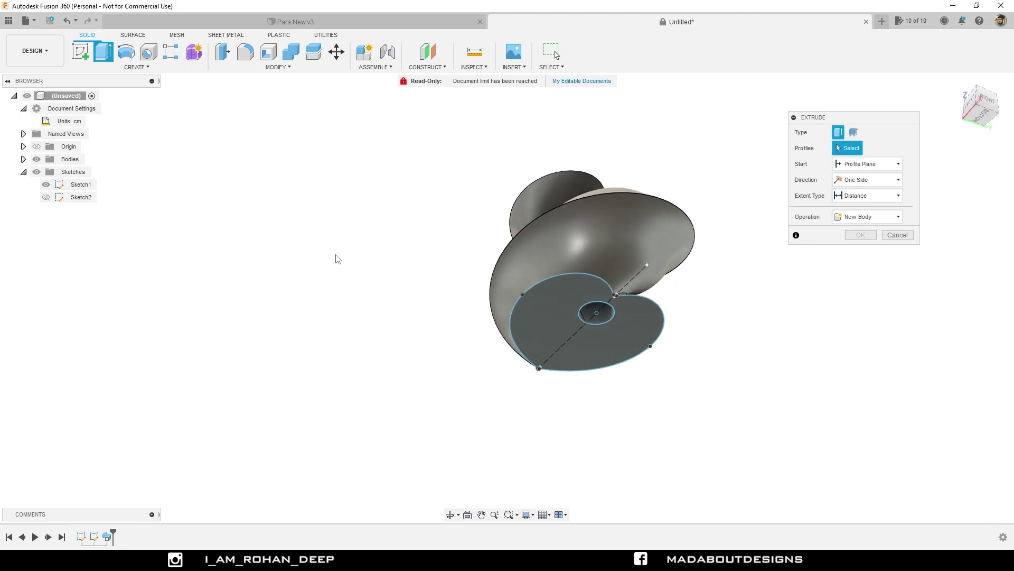
pyautogui.click(611, 319)
pyautogui.keyDown('shift'); pyautogui.moveTo(611, 319); pyautogui.dragTo(641, 296, button='middle'); pyautogui.keyUp('shift')
pyautogui.moveTo(593, 192); pyautogui.dragTo(596, 163)
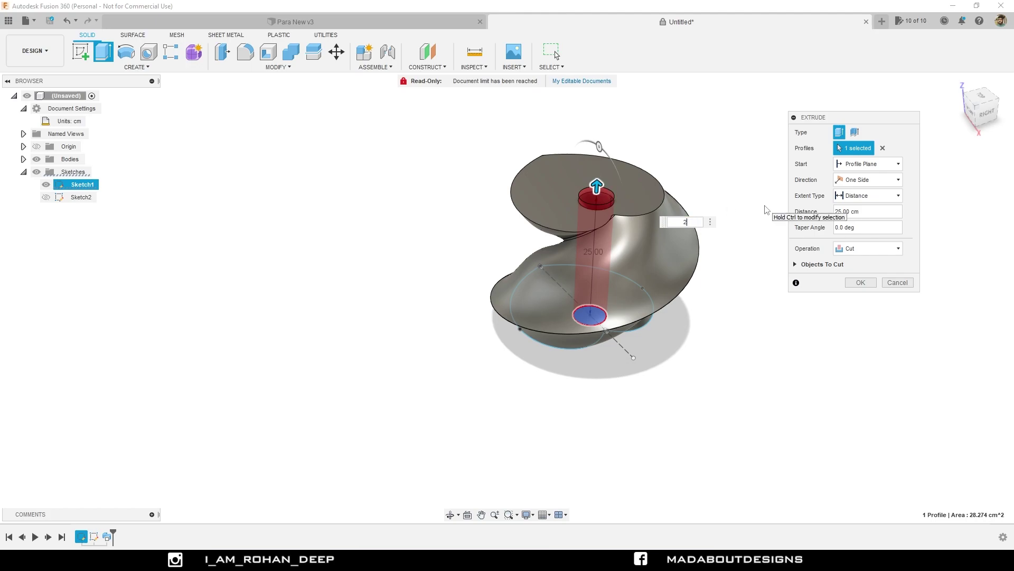
pyautogui.press('Return')
pyautogui.press('Return')
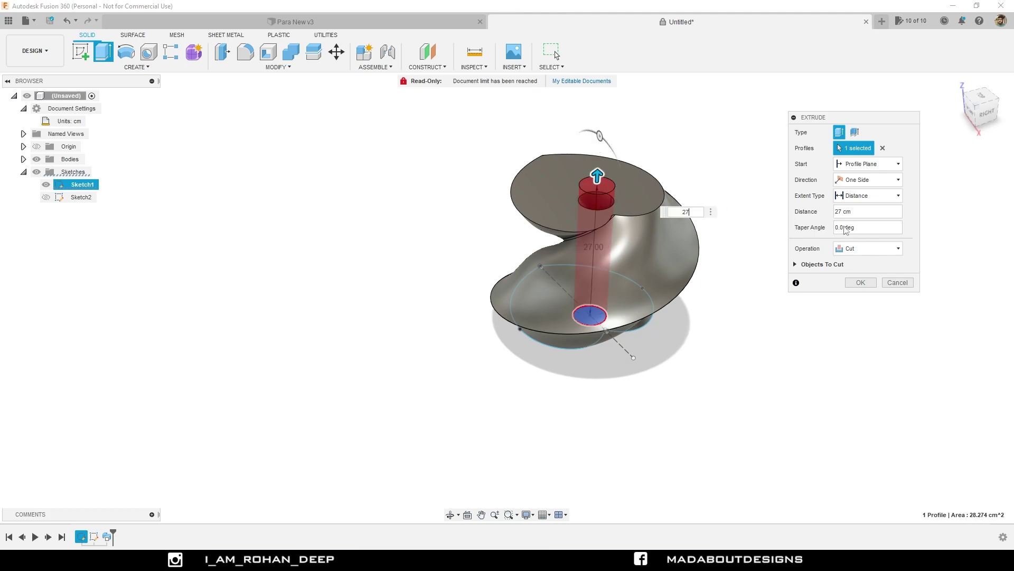
# Step: Make the extrusion a two-sided new body extending 3 cm below, and confirm it
pyautogui.click(889, 249)
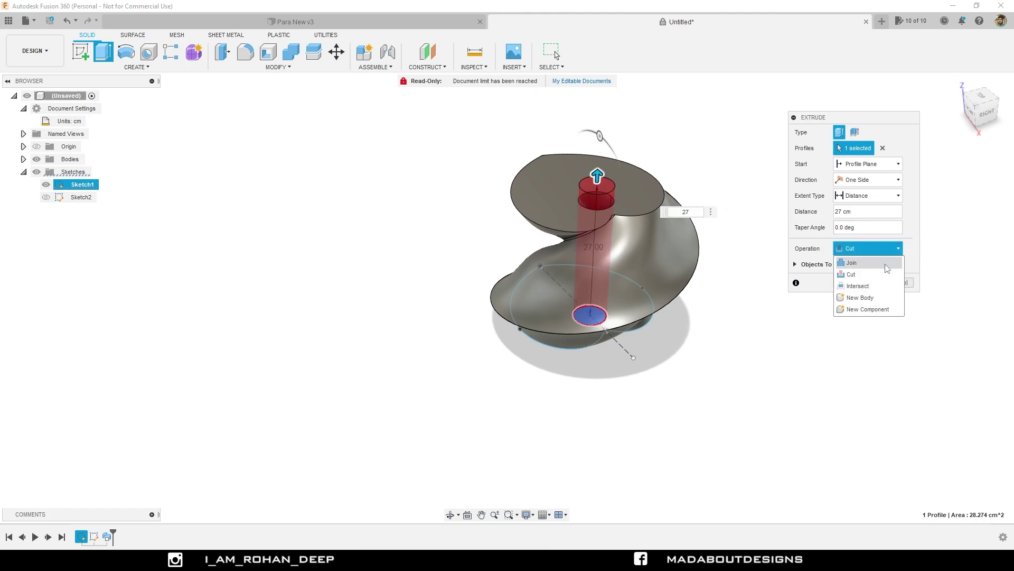
pyautogui.click(877, 298)
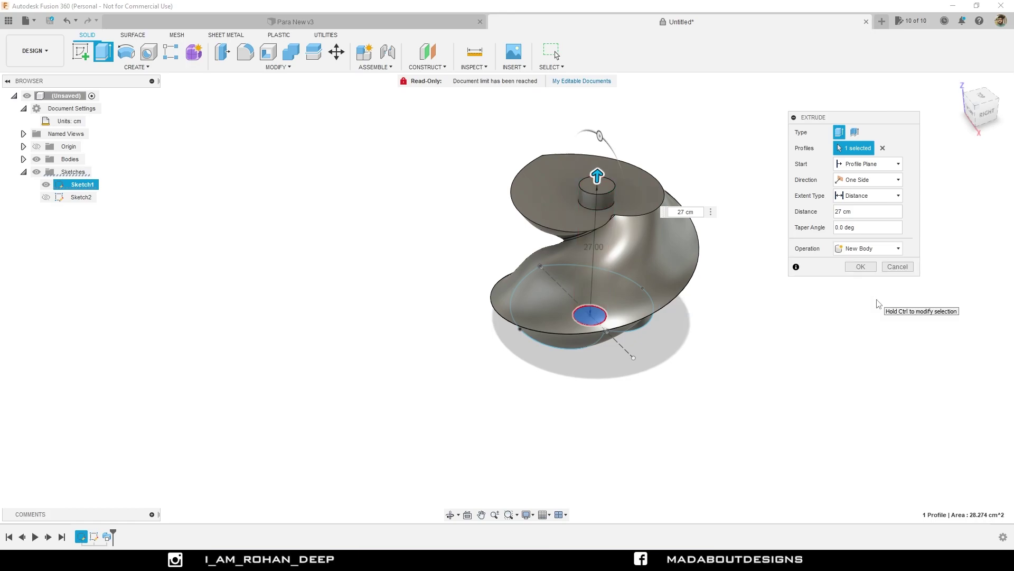
pyautogui.click(866, 181)
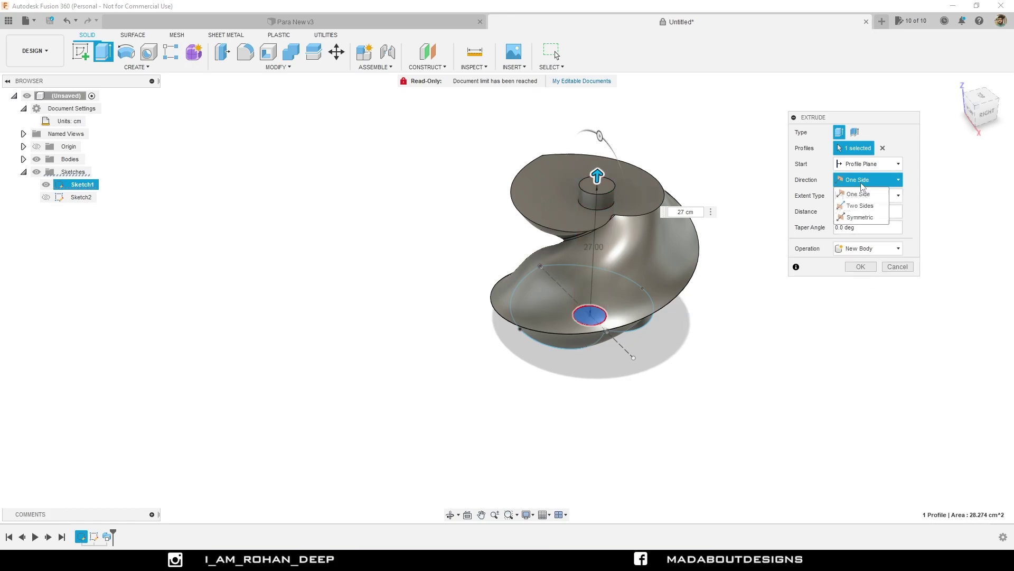
pyautogui.click(856, 207)
pyautogui.keyDown('shift'); pyautogui.moveTo(608, 402); pyautogui.dragTo(610, 351, button='middle'); pyautogui.keyUp('shift')
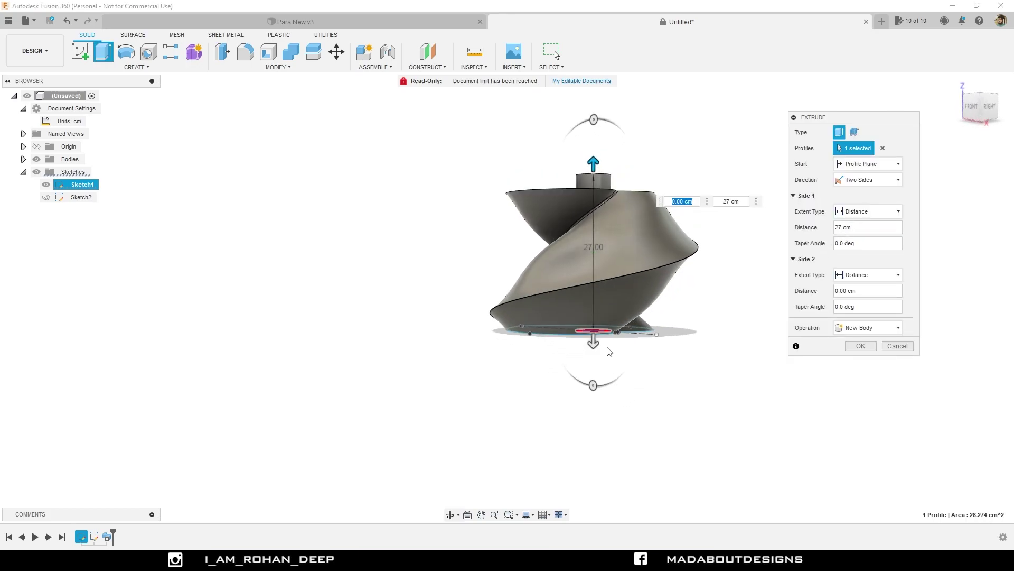
pyautogui.moveTo(593, 344); pyautogui.dragTo(594, 355)
pyautogui.click(593, 361)
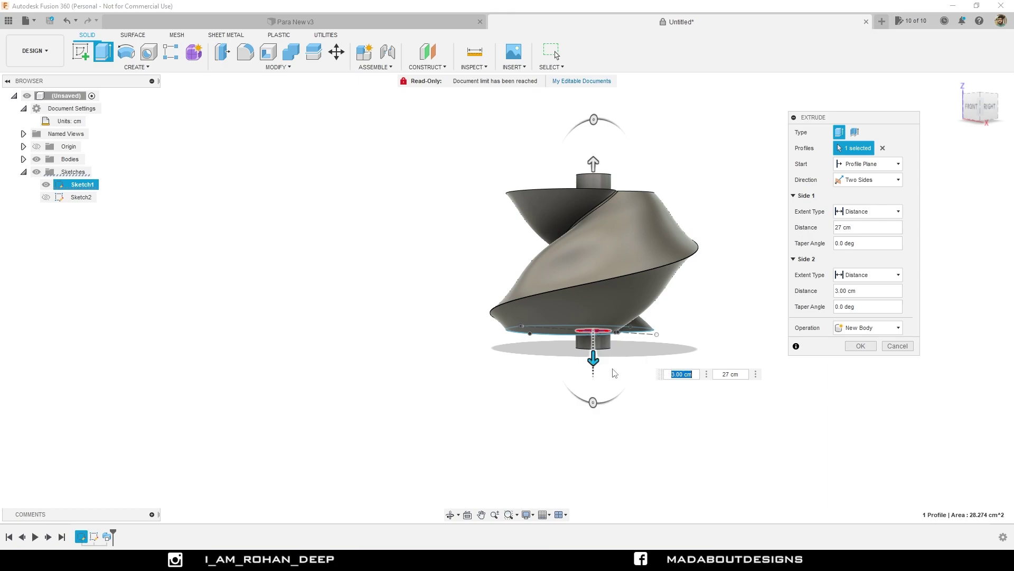
pyautogui.click(860, 346)
# Step: Hide Sketch1 and fit the model in a straight front view
pyautogui.scroll(-3, 813, 338)
pyautogui.keyDown('shift'); pyautogui.moveTo(801, 341); pyautogui.dragTo(840, 335, button='middle'); pyautogui.keyUp('shift')
pyautogui.click(984, 107)
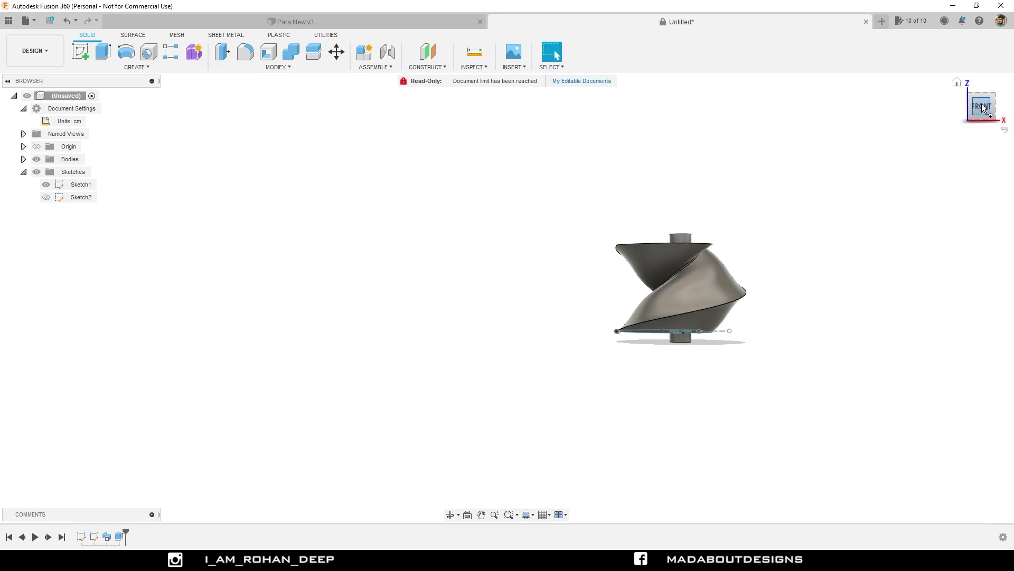
pyautogui.click(46, 185)
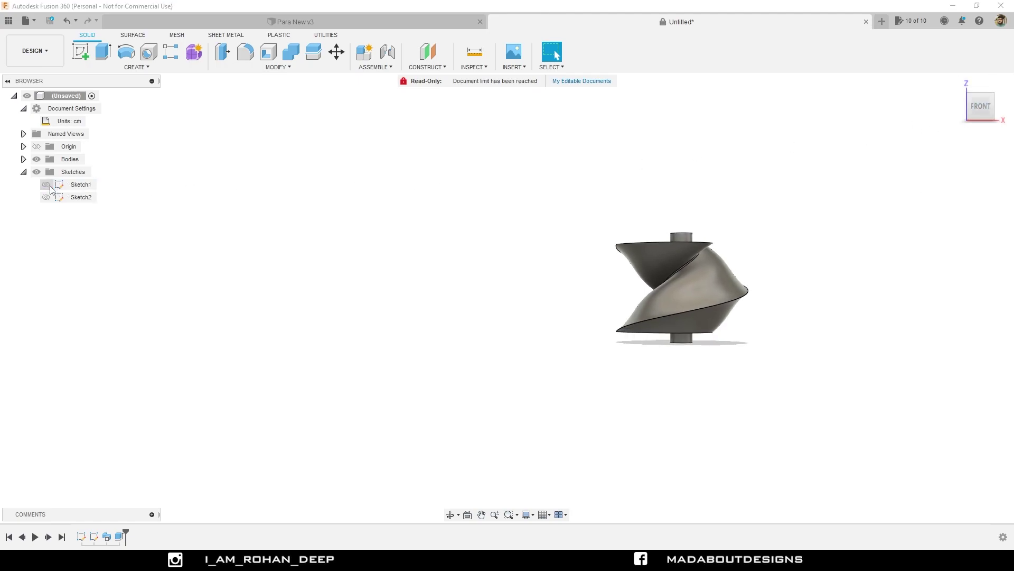
pyautogui.press('F6')
pyautogui.moveTo(664, 348); pyautogui.dragTo(464, 239)
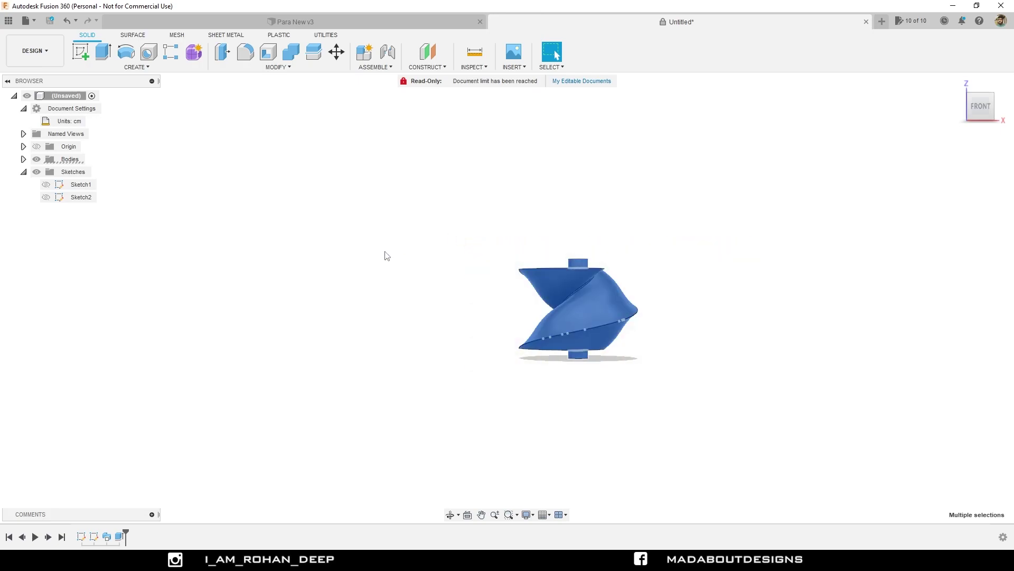
pyautogui.press('Escape')
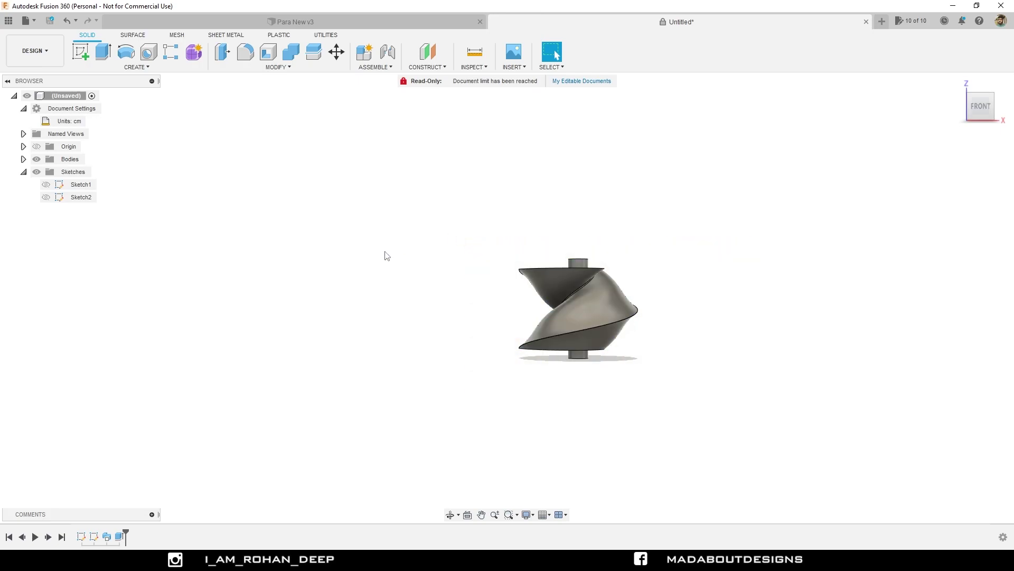
# Step: Select the shaft and twisted body for Move/Copy
pyautogui.click(276, 67)
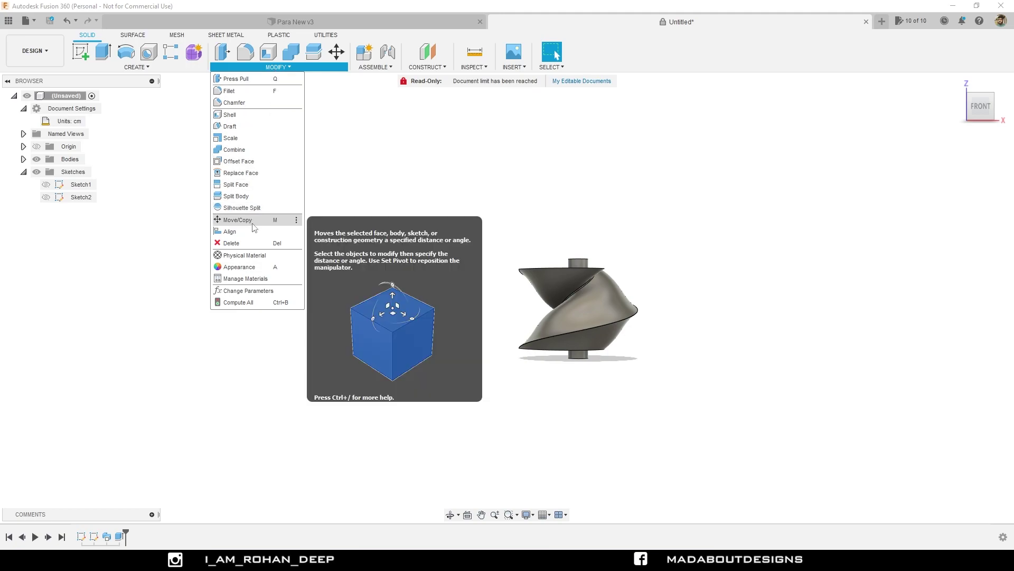
pyautogui.click(238, 220)
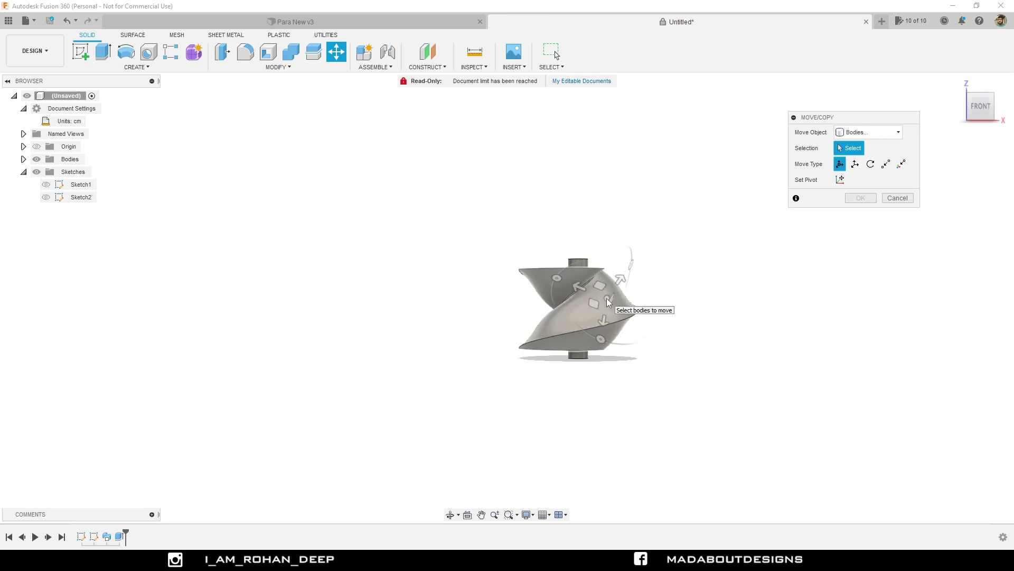
pyautogui.click(579, 259)
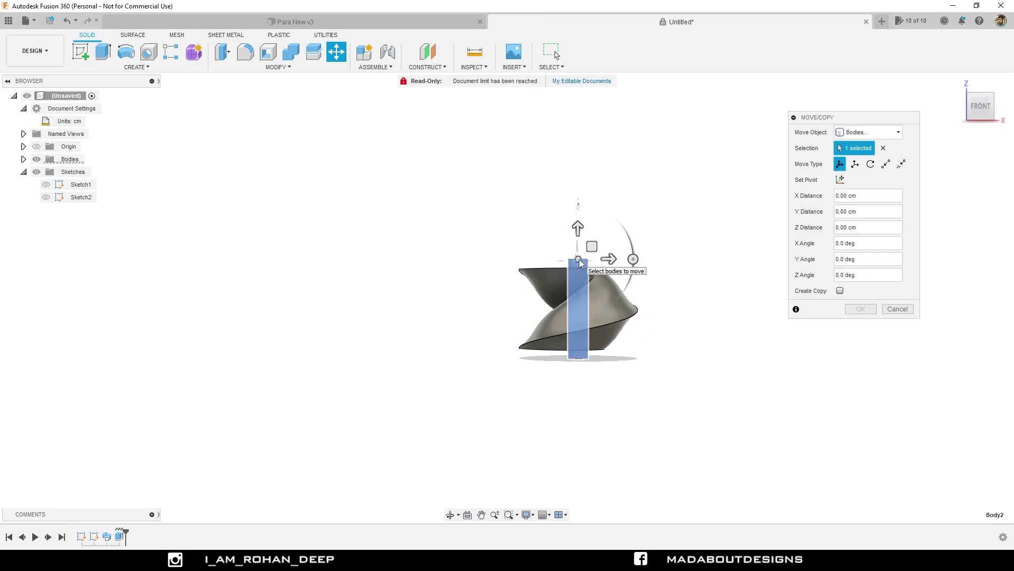
pyautogui.click(611, 305)
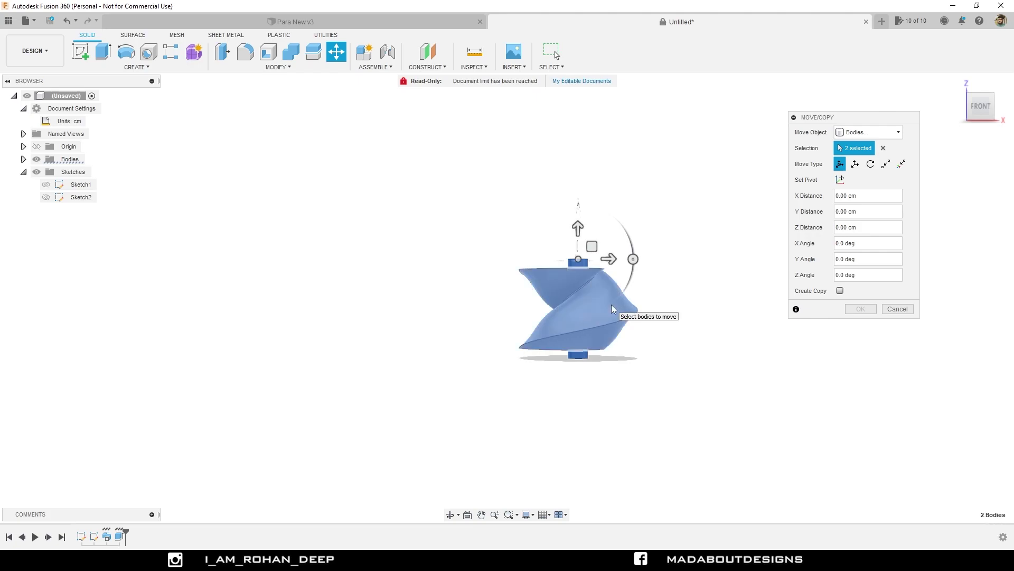
pyautogui.scroll(3, 611, 305)
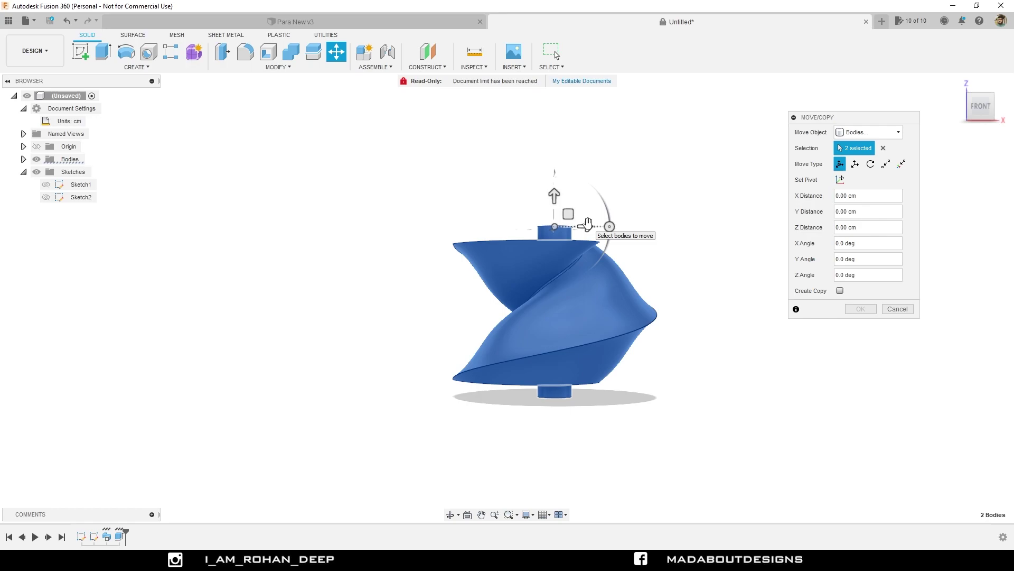
# Step: Create a copy moved -26 cm along X and frame both rotors in view
pyautogui.click(840, 291)
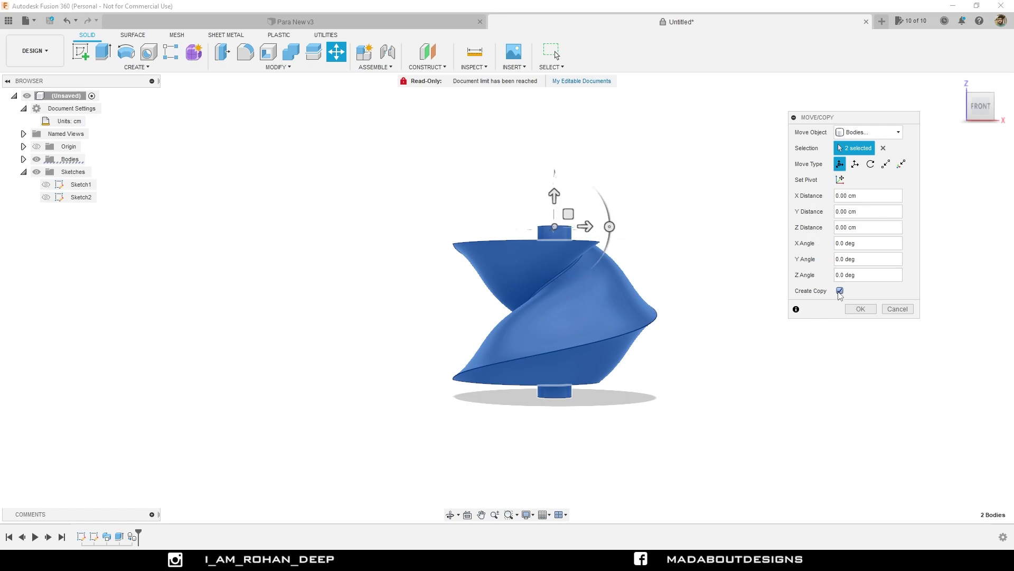
pyautogui.moveTo(584, 226); pyautogui.dragTo(438, 227)
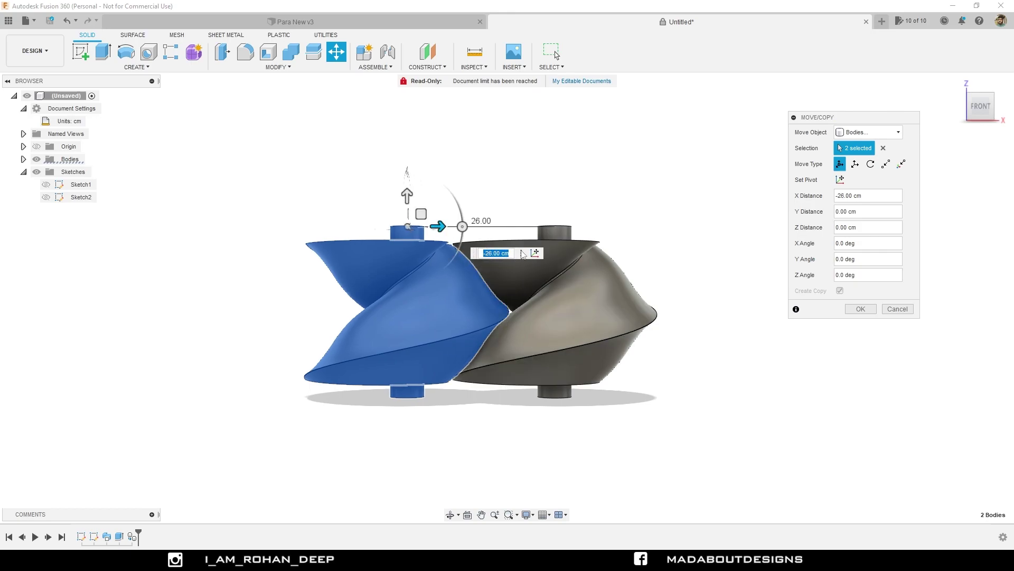
pyautogui.scroll(3, 541, 284)
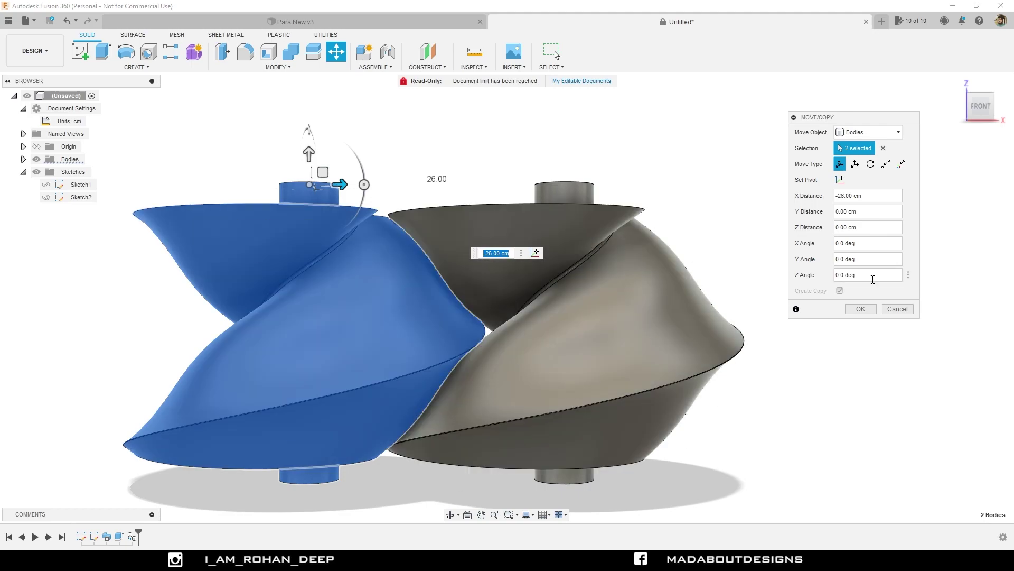
pyautogui.click(867, 309)
pyautogui.moveTo(868, 315)
pyautogui.keyDown('shift'); pyautogui.mouseDown(button='middle')
pyautogui.moveTo(867, 304)
pyautogui.moveTo(865, 317)
pyautogui.mouseUp(button='middle'); pyautogui.keyUp('shift')
pyautogui.scroll(5, 401, 390)
pyautogui.scroll(-5, 893, 148)
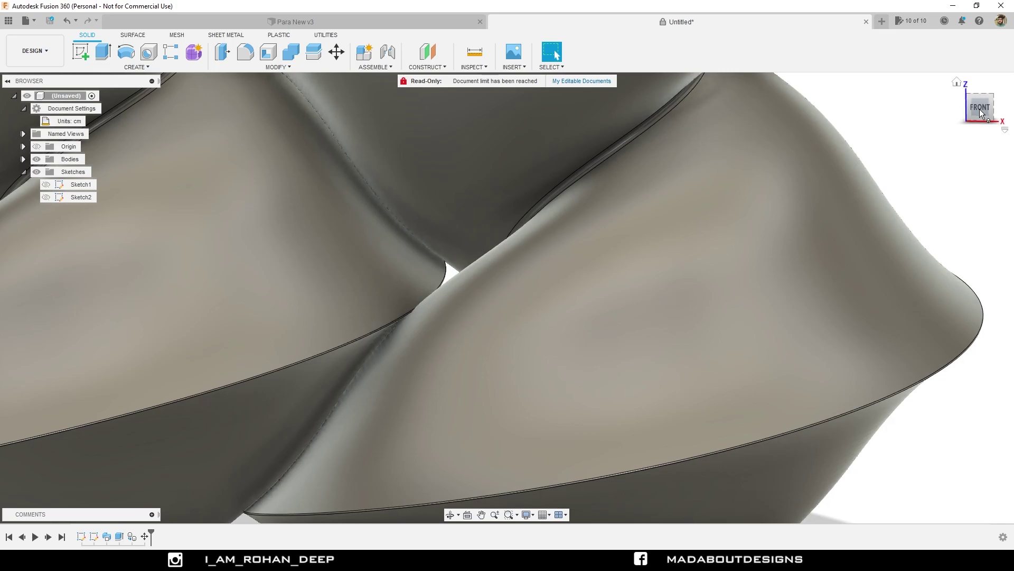
pyautogui.scroll(5, 836, 204)
pyautogui.scroll(-5, 836, 204)
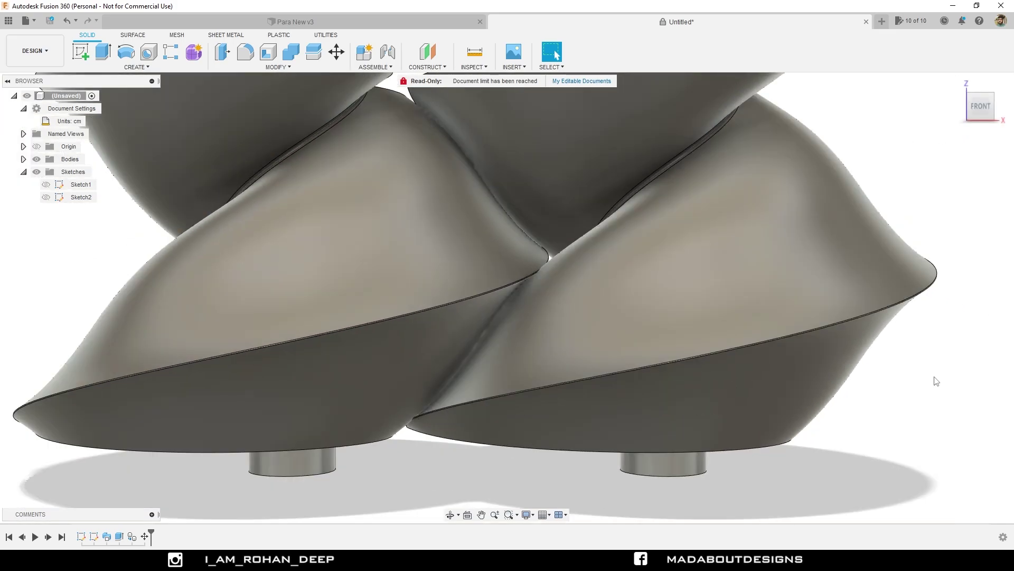
pyautogui.scroll(-5, 937, 380)
pyautogui.moveTo(930, 378); pyautogui.dragTo(806, 410, button='middle')
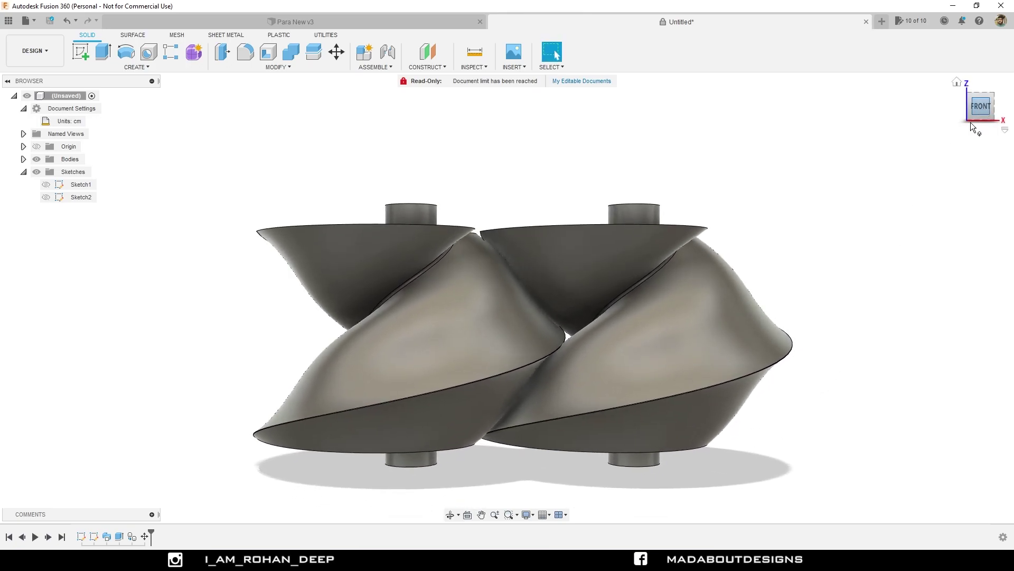
# Step: Edit Move1 to set the copy's X distance to -0.2 cm
pyautogui.doubleClick(144, 536)
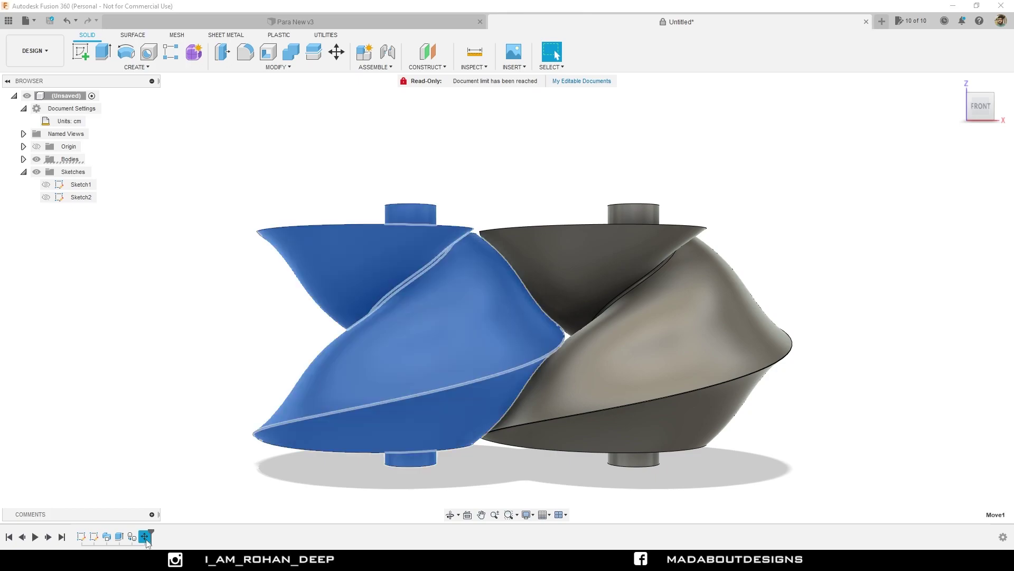
pyautogui.moveTo(408, 467); pyautogui.dragTo(404, 466)
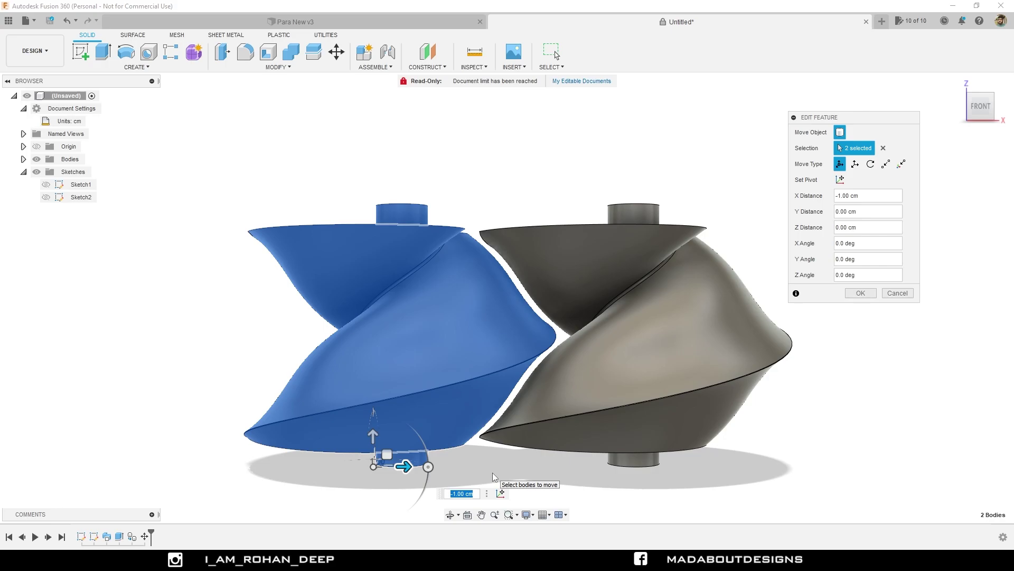
pyautogui.press('BackSpace')
pyautogui.write('-.25')
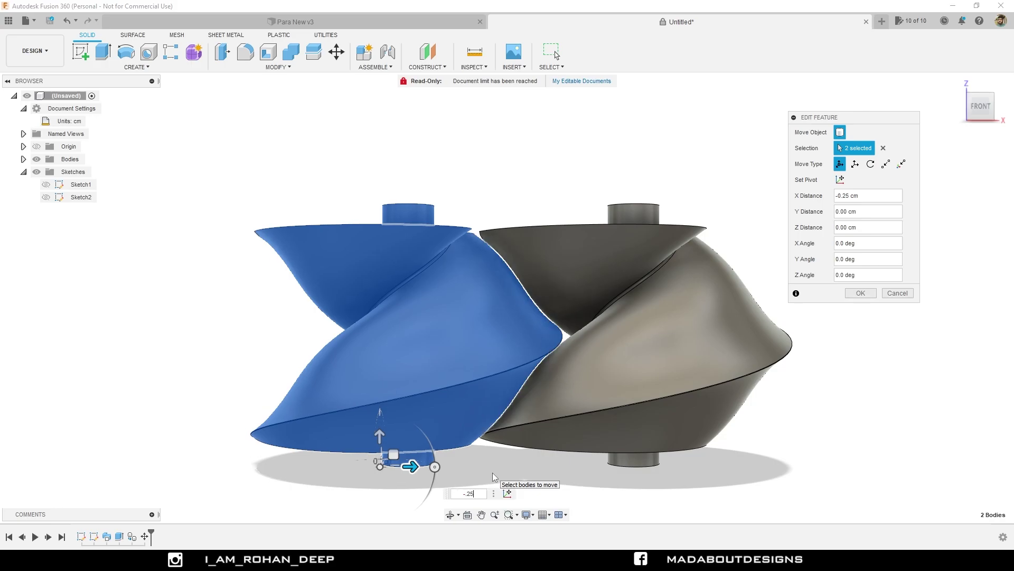
pyautogui.press('BackSpace')
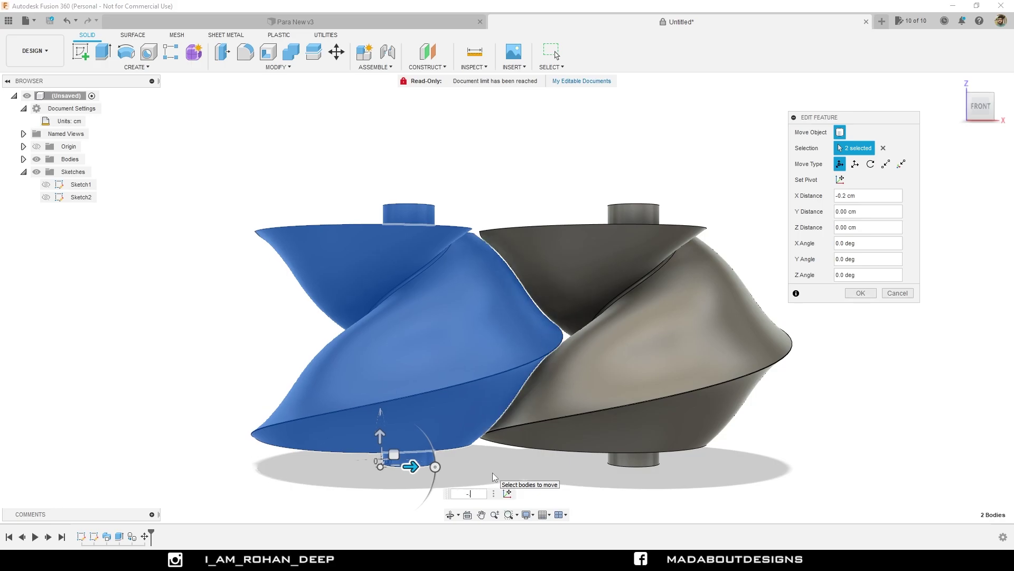
pyautogui.press('Return')
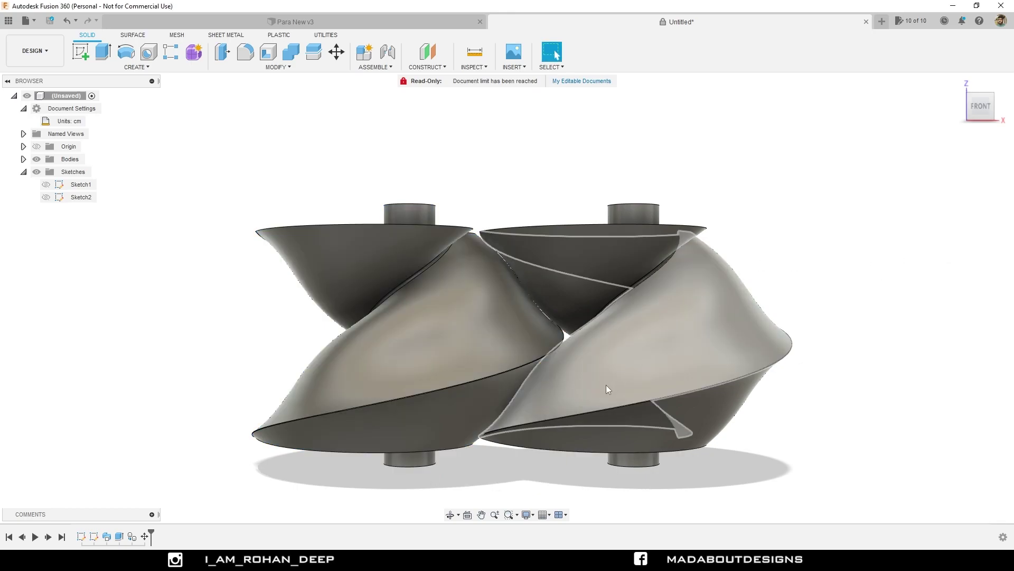
# Step: Re-edit Move1 with an X distance of -2 cm and view the rotor tops
pyautogui.doubleClick(144, 537)
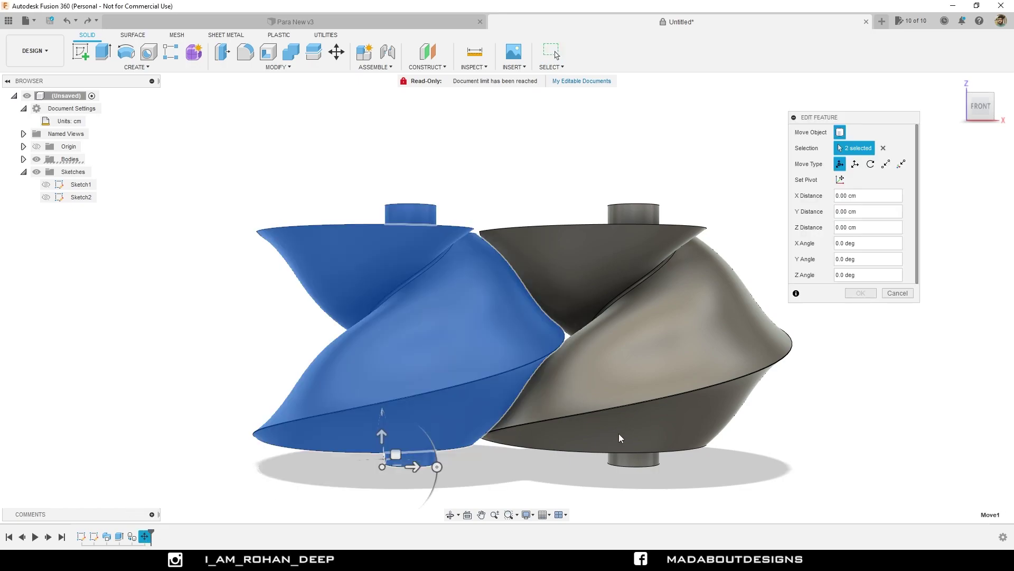
pyautogui.click(417, 466)
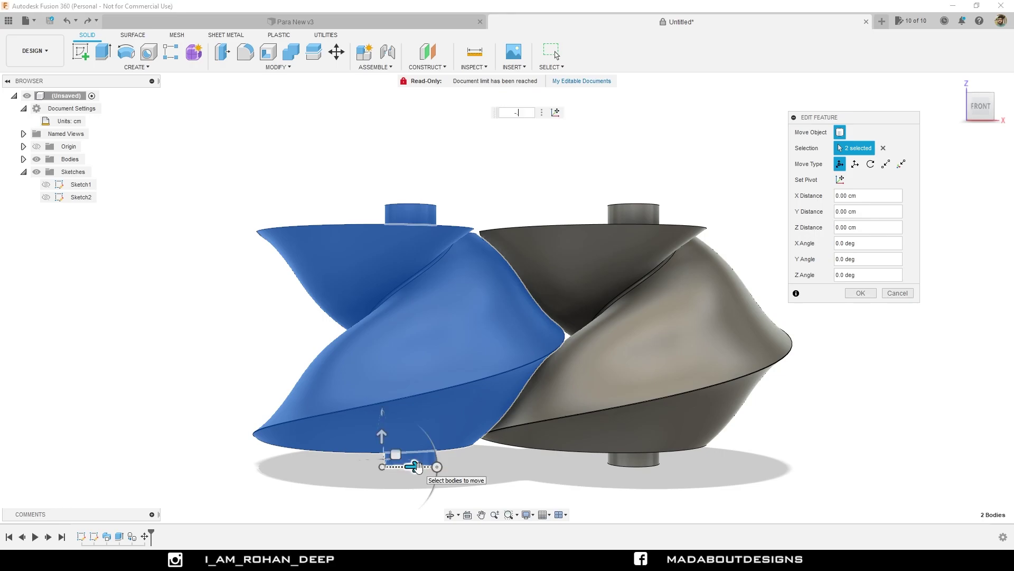
pyautogui.write('-2')
pyautogui.press('Return')
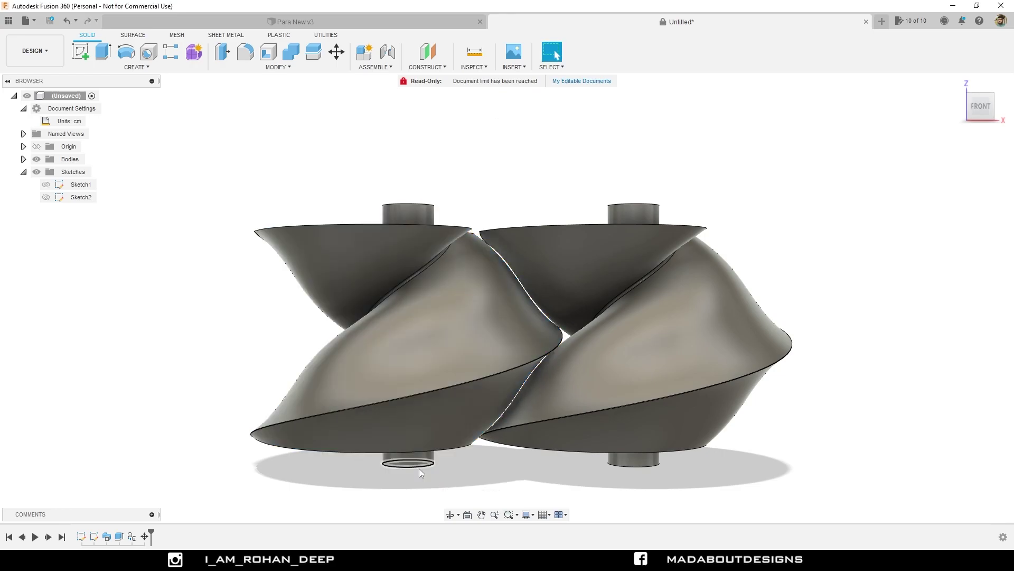
pyautogui.keyDown('shift'); pyautogui.moveTo(906, 342); pyautogui.dragTo(649, 374, button='middle'); pyautogui.keyUp('shift')
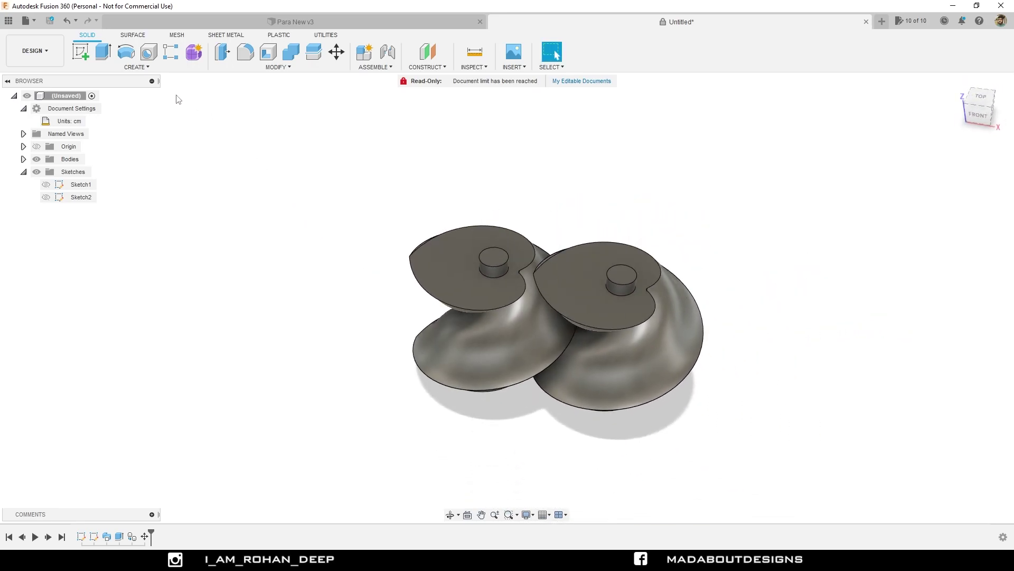
# Step: Start a new sketch on the left rotor's flat top face
pyautogui.click(81, 52)
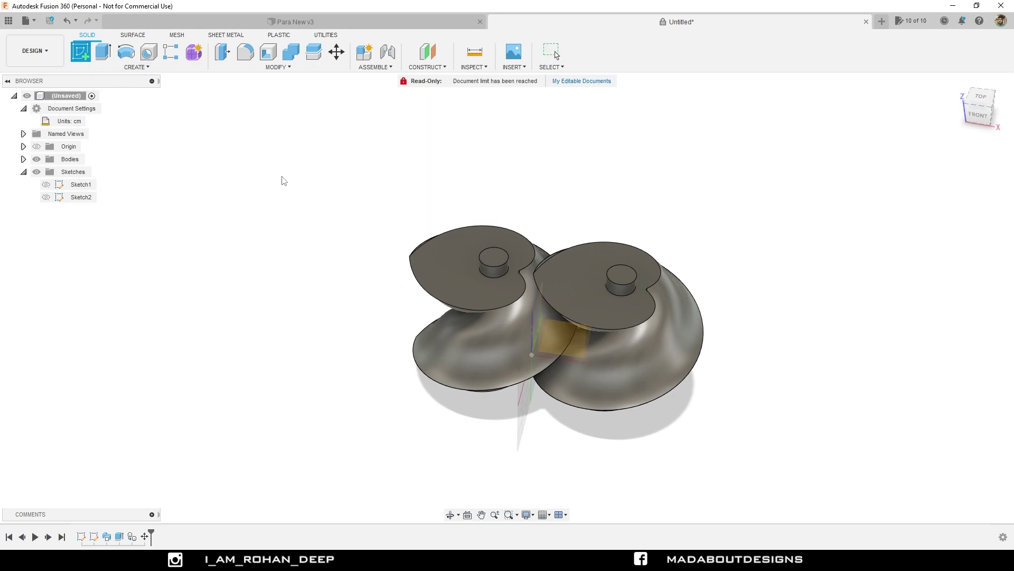
pyautogui.click(452, 261)
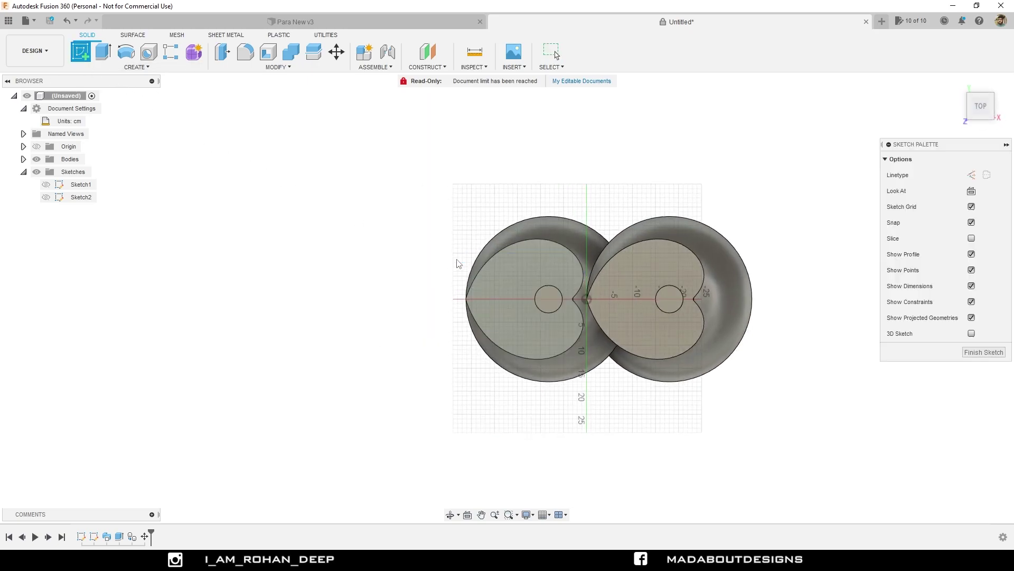
pyautogui.scroll(3, 585, 233)
pyautogui.moveTo(586, 230); pyautogui.dragTo(576, 218, button='middle')
# Step: Draw a centre-to-centre slot between the two shaft circles, matching their width
pyautogui.click(157, 68)
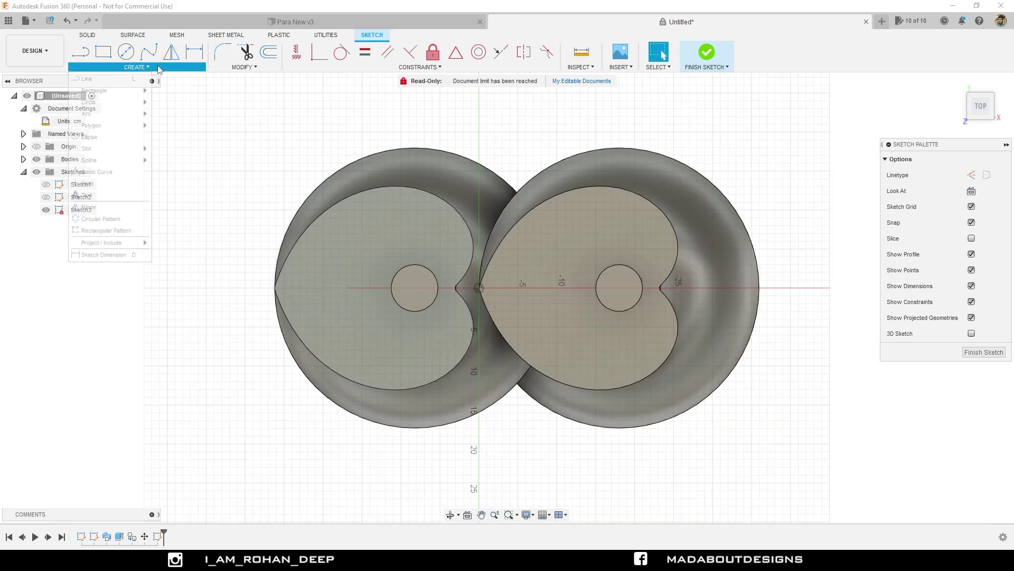
pyautogui.moveTo(130, 150)
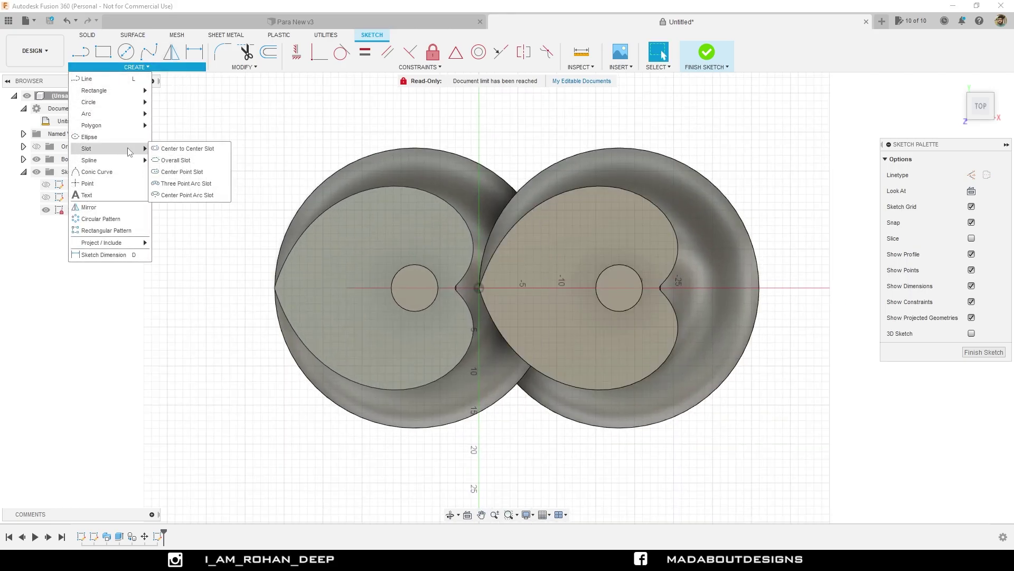
pyautogui.click(188, 149)
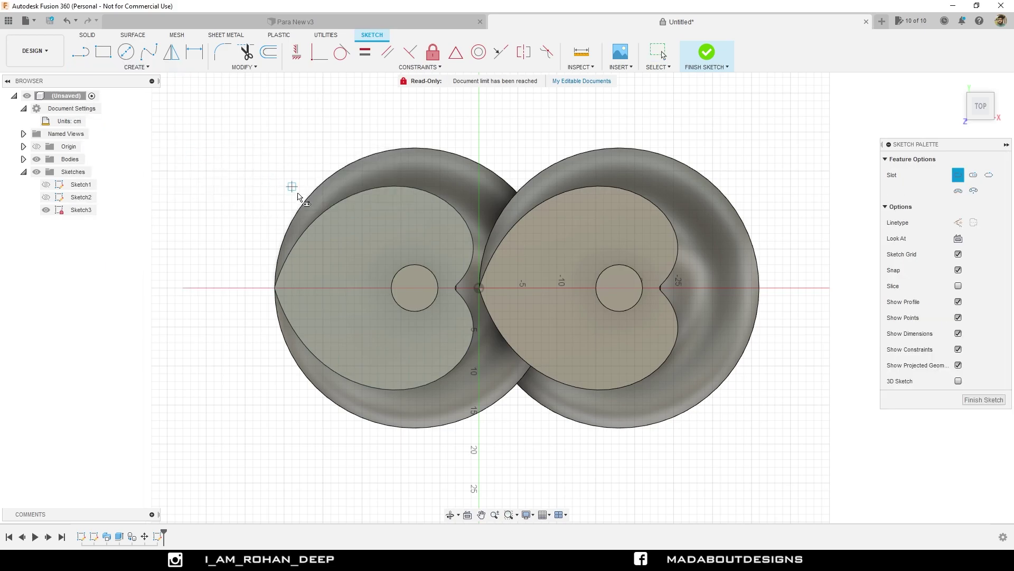
pyautogui.click(414, 288)
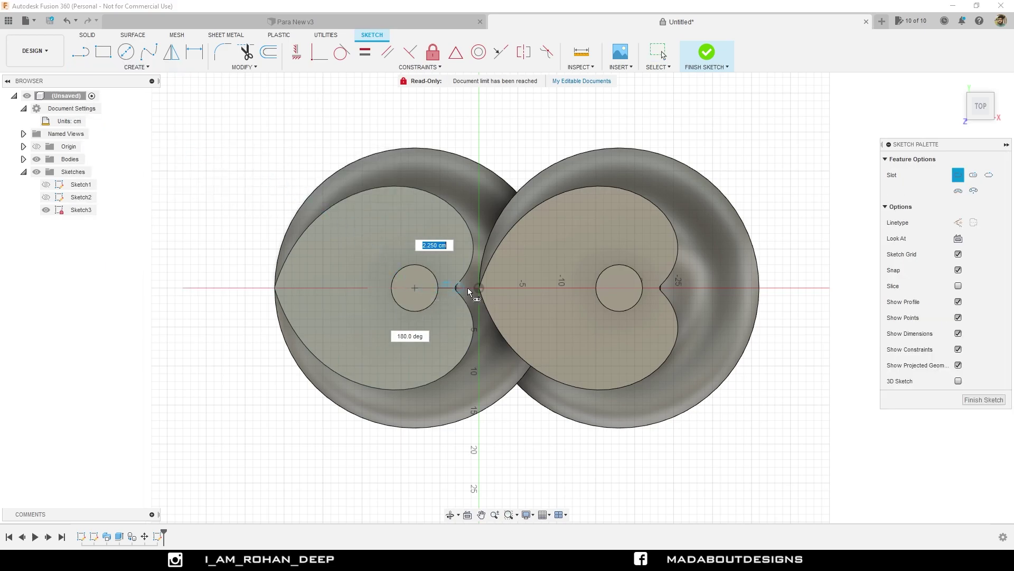
pyautogui.click(619, 287)
pyautogui.scroll(1, 620, 289)
pyautogui.scroll(1, 620, 291)
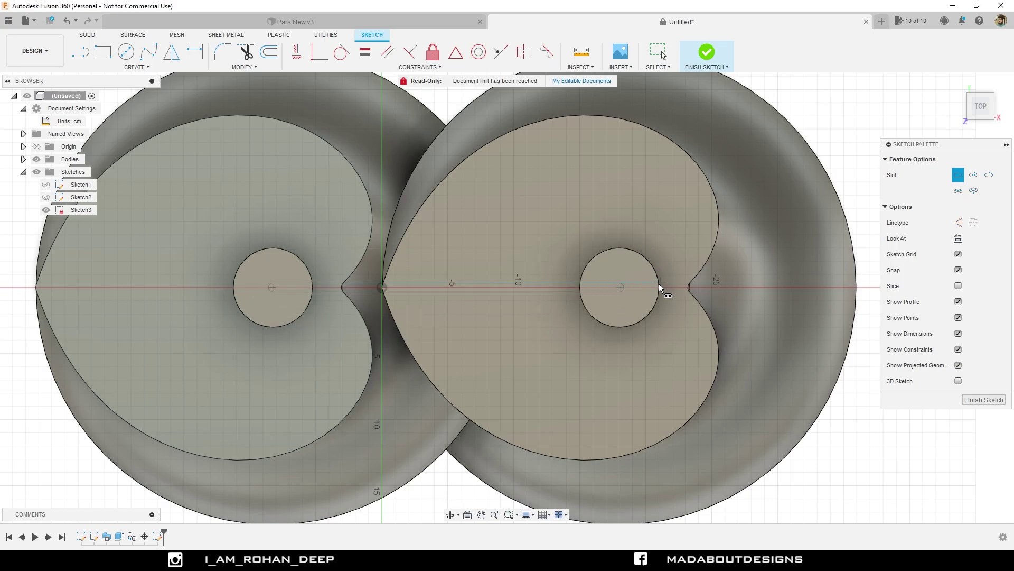
pyautogui.click(620, 329)
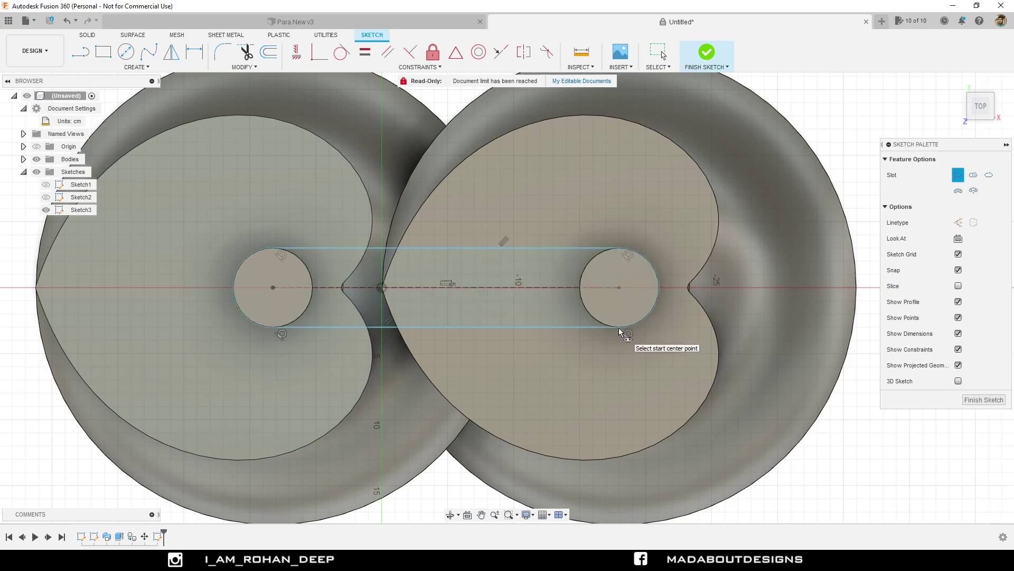
# Step: Offset the slot outline outward by 2 cm
pyautogui.click(244, 67)
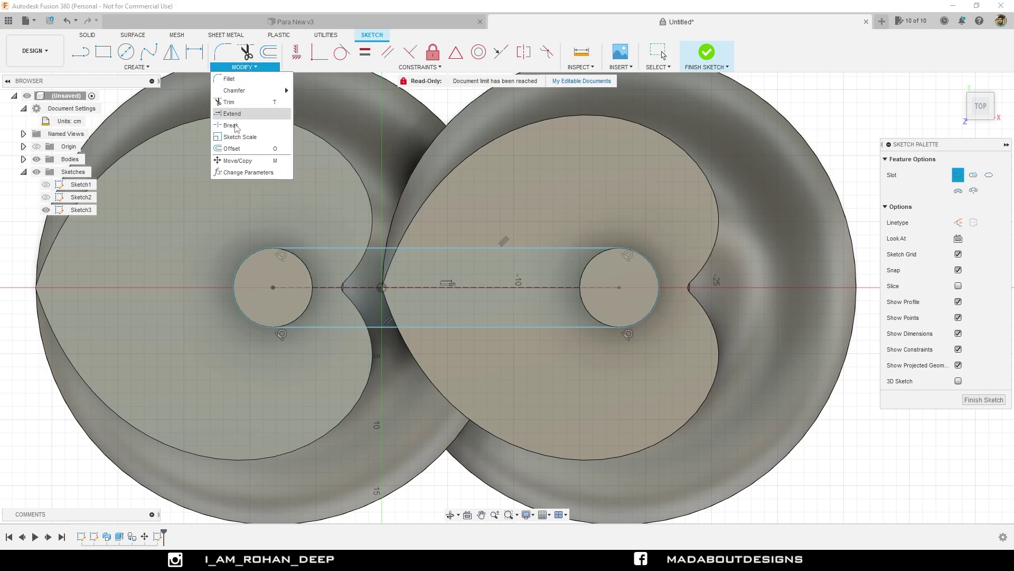
pyautogui.click(232, 149)
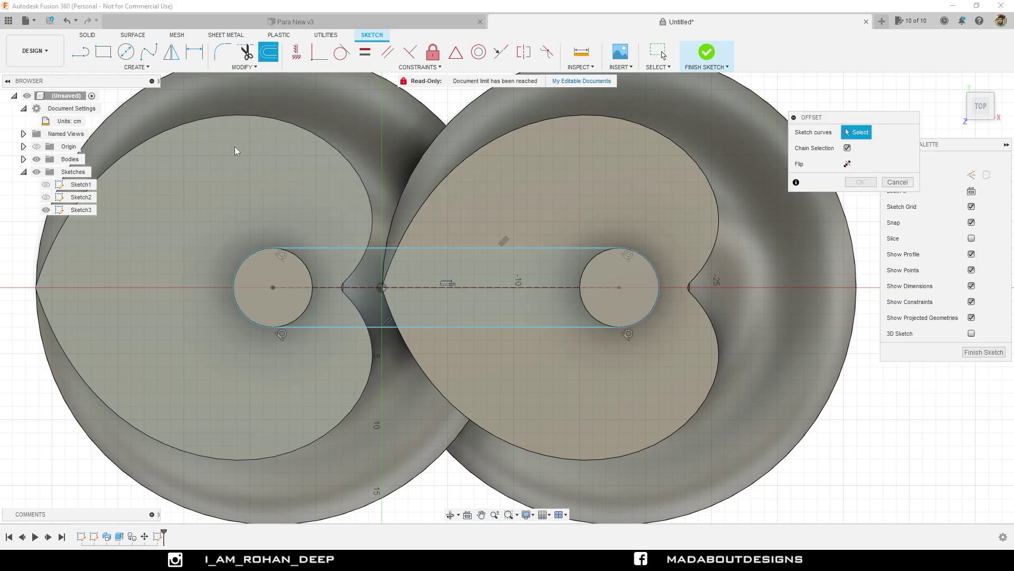
pyautogui.click(319, 247)
pyautogui.moveTo(319, 246); pyautogui.dragTo(320, 232)
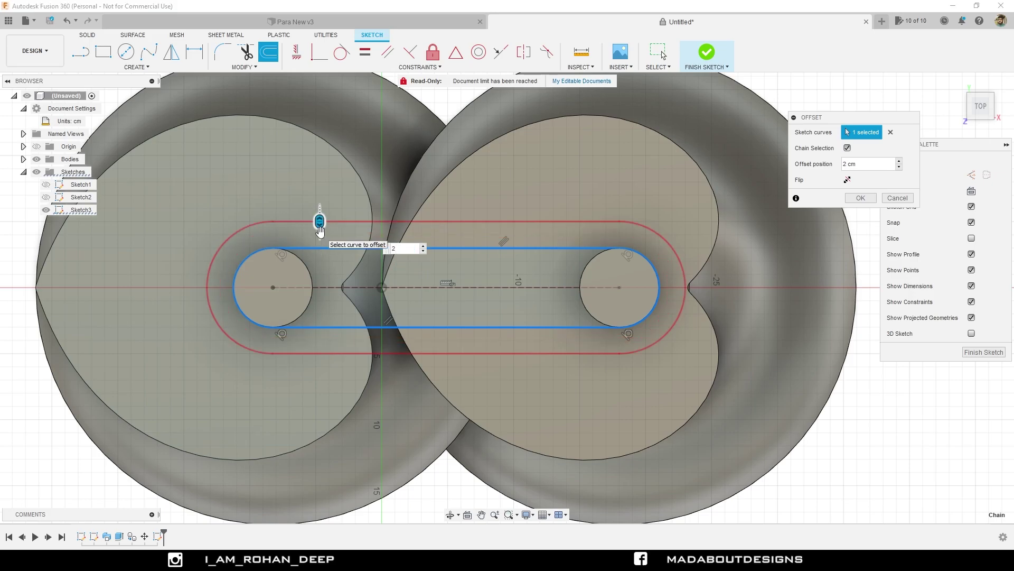
pyautogui.press('Return')
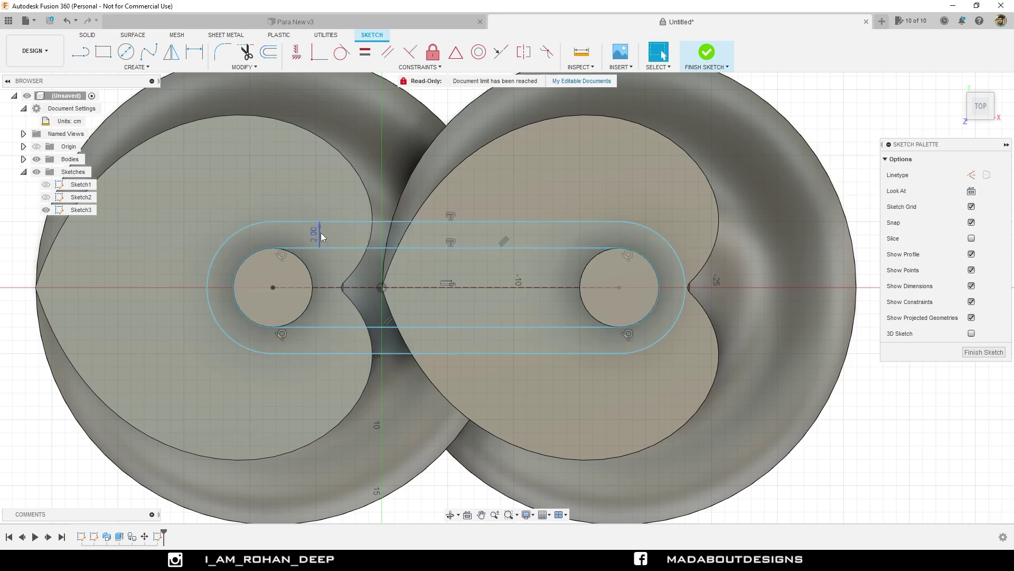
pyautogui.scroll(-5, 321, 233)
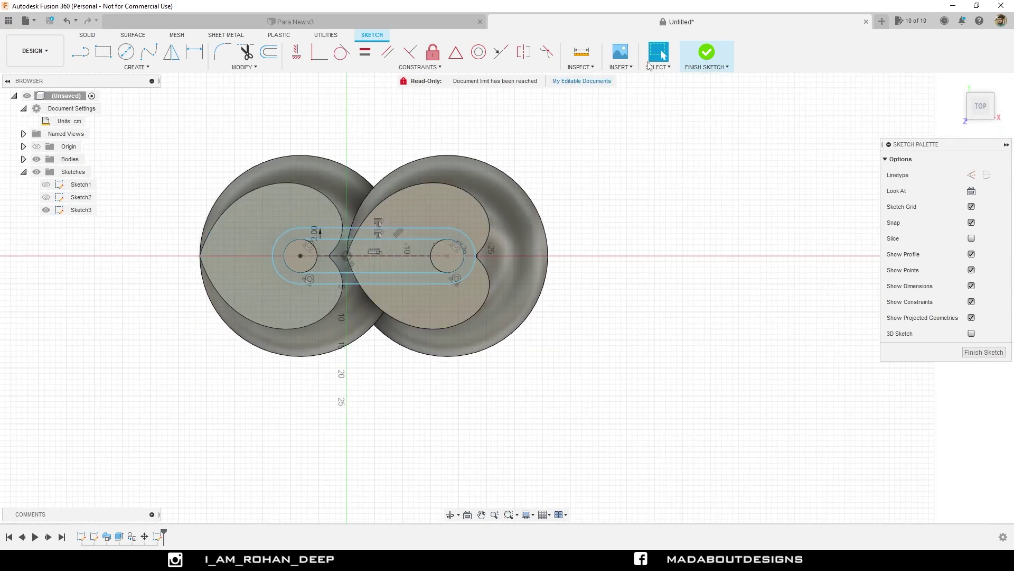
# Step: Finish Sketch3 and extrude both slot profiles 3 cm upward as a new body
pyautogui.click(706, 53)
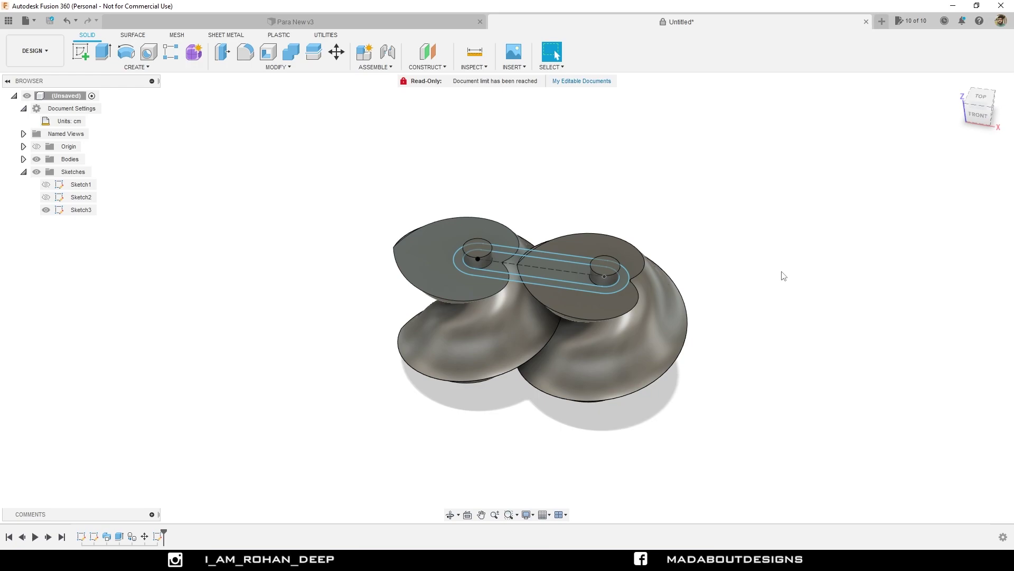
pyautogui.press('e')
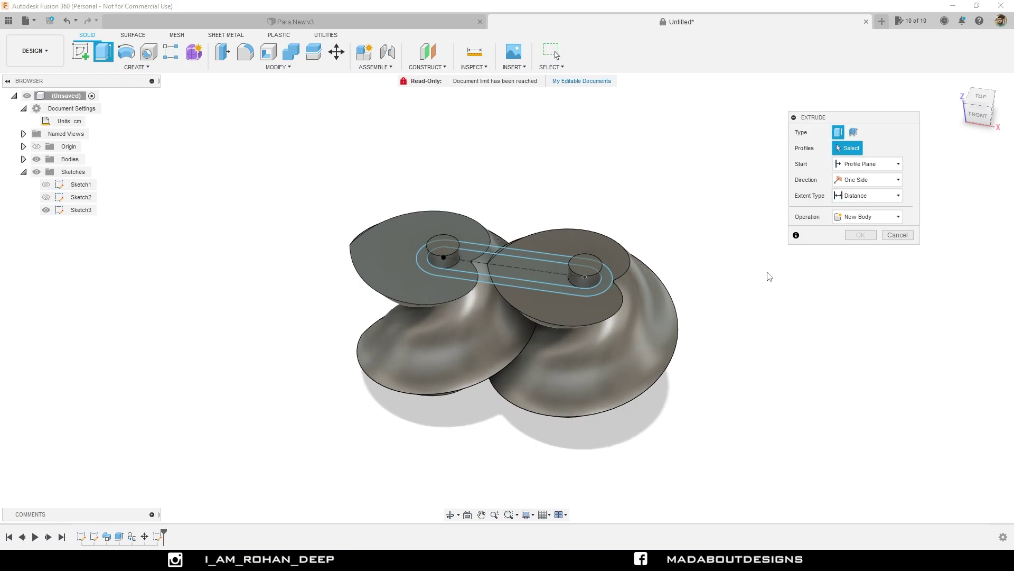
pyautogui.scroll(4, 766, 275)
pyautogui.click(532, 296)
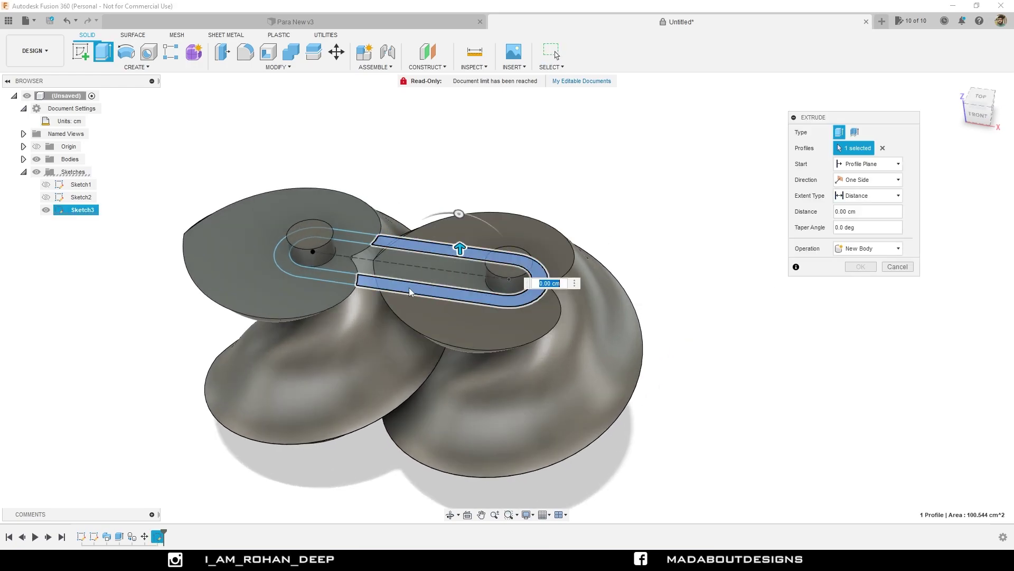
pyautogui.click(355, 279)
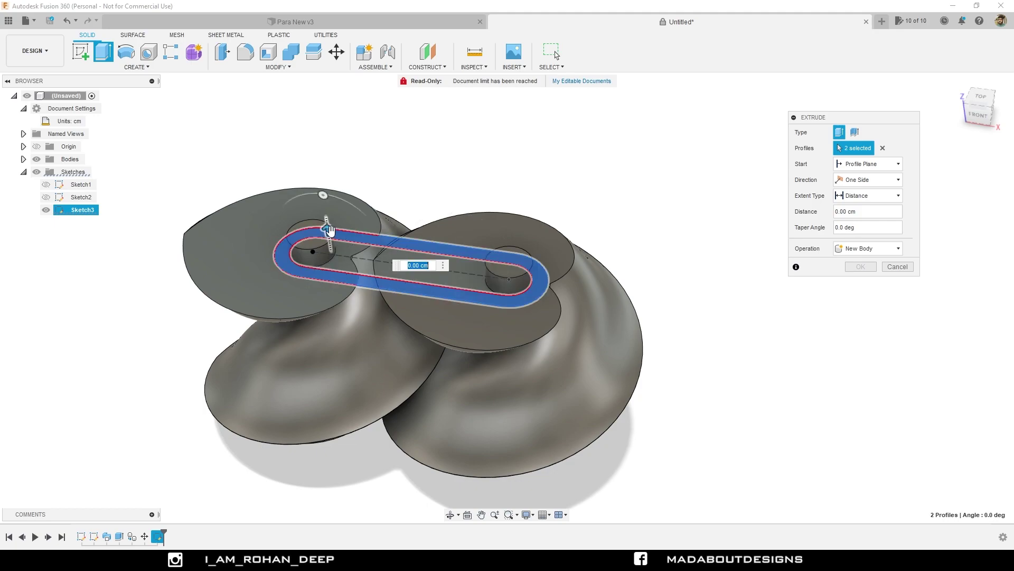
pyautogui.moveTo(327, 227); pyautogui.dragTo(325, 212)
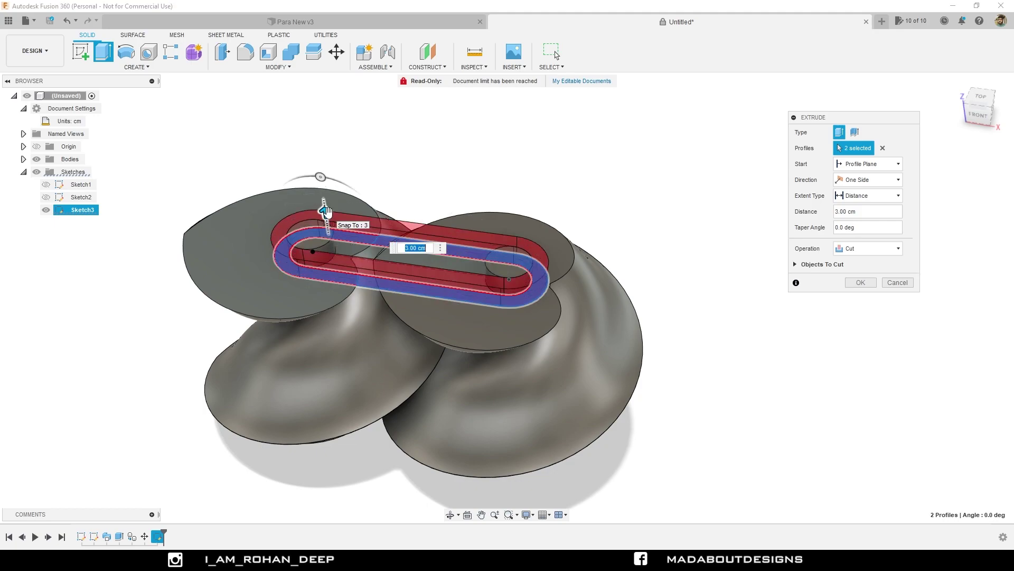
pyautogui.click(887, 252)
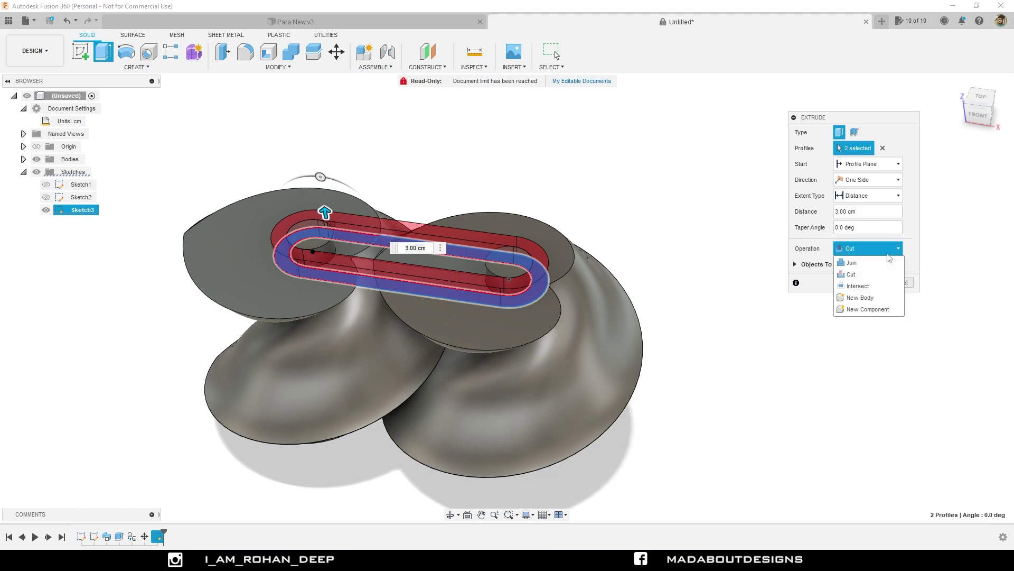
pyautogui.click(876, 293)
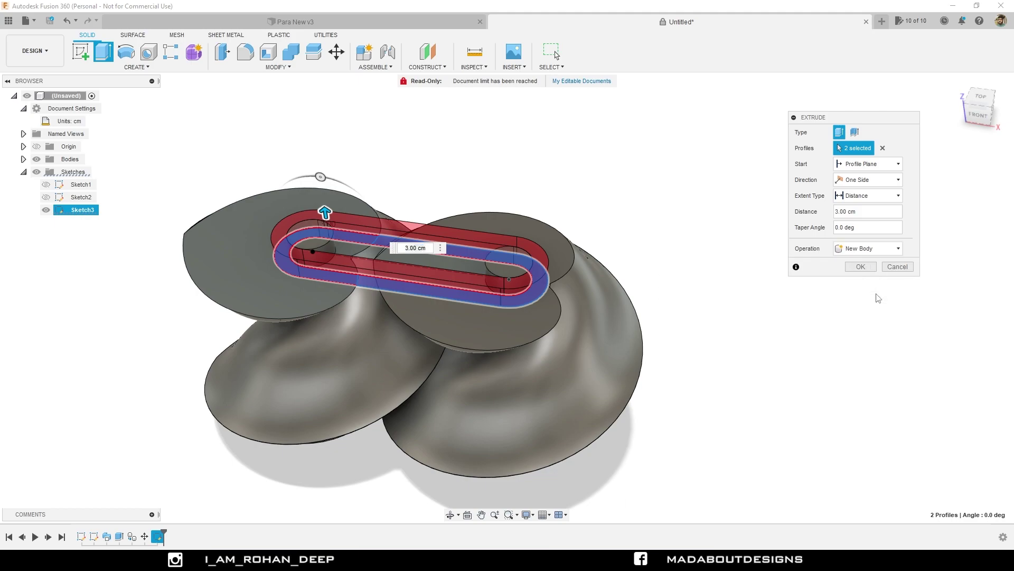
pyautogui.click(874, 267)
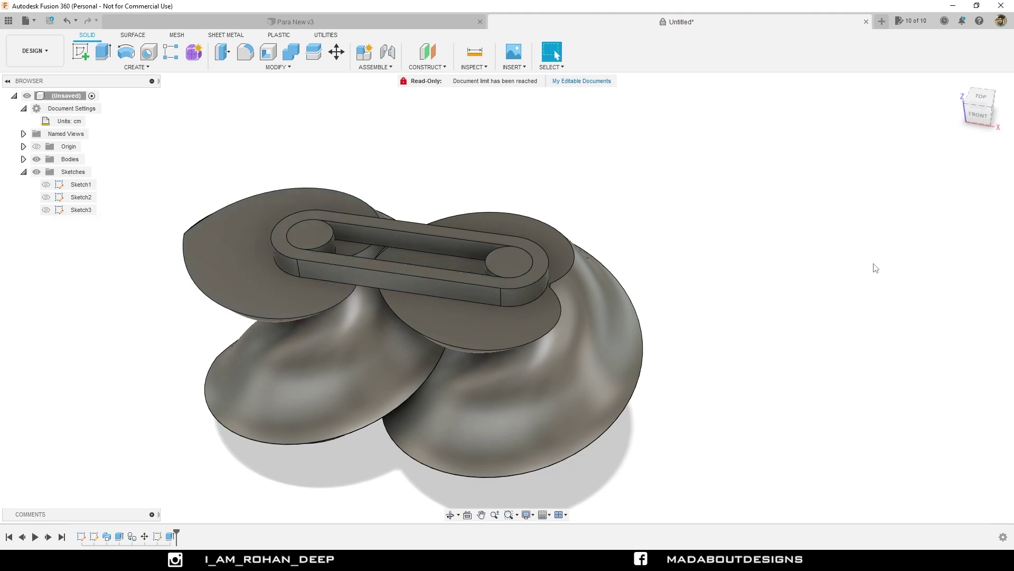
# Step: In front view, select the top link plate with Move/Copy (M)
pyautogui.press('f')
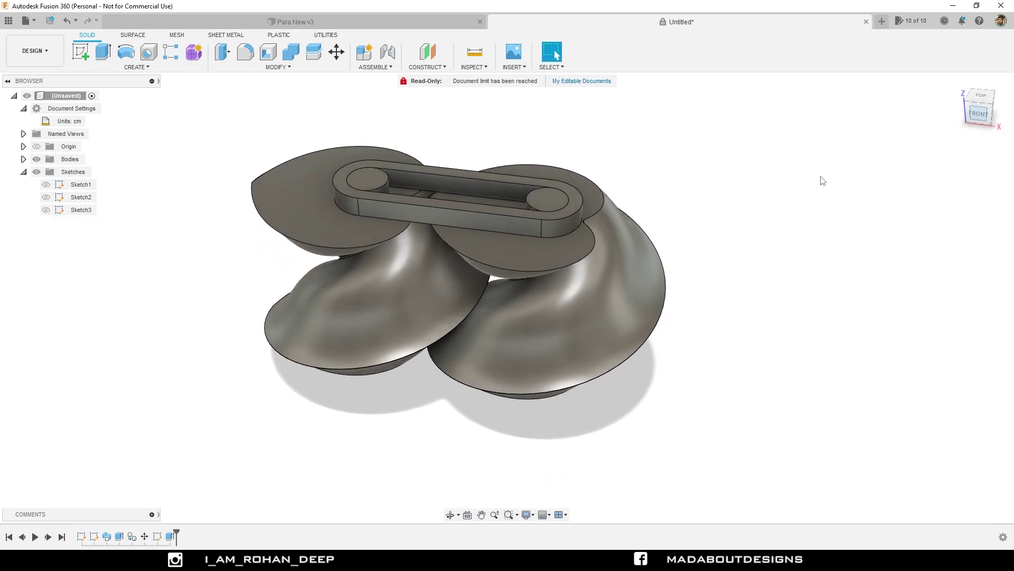
pyautogui.scroll(-2, 817, 182)
pyautogui.moveTo(817, 182); pyautogui.dragTo(817, 317, button='middle')
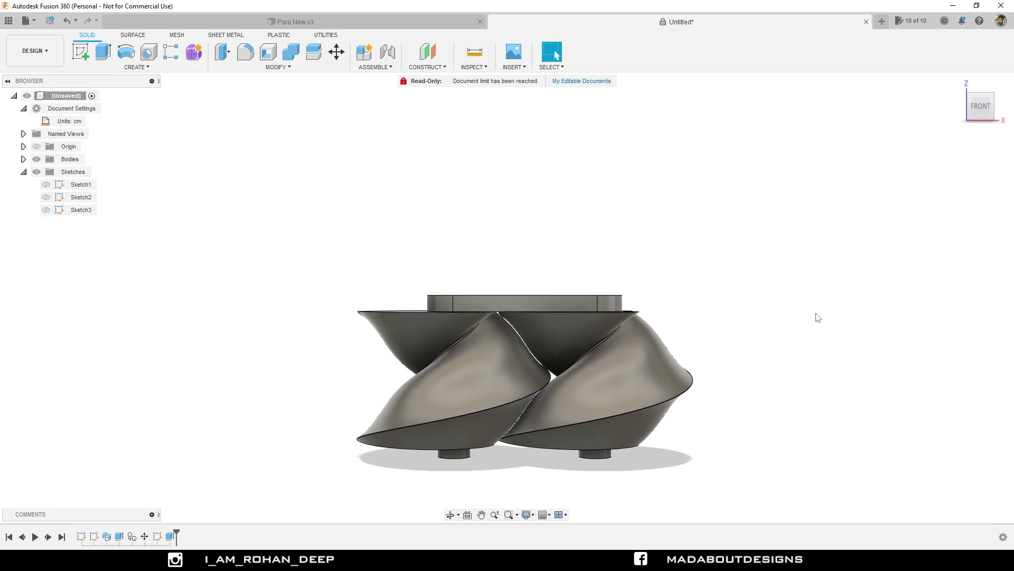
pyautogui.press('m')
pyautogui.click(565, 296)
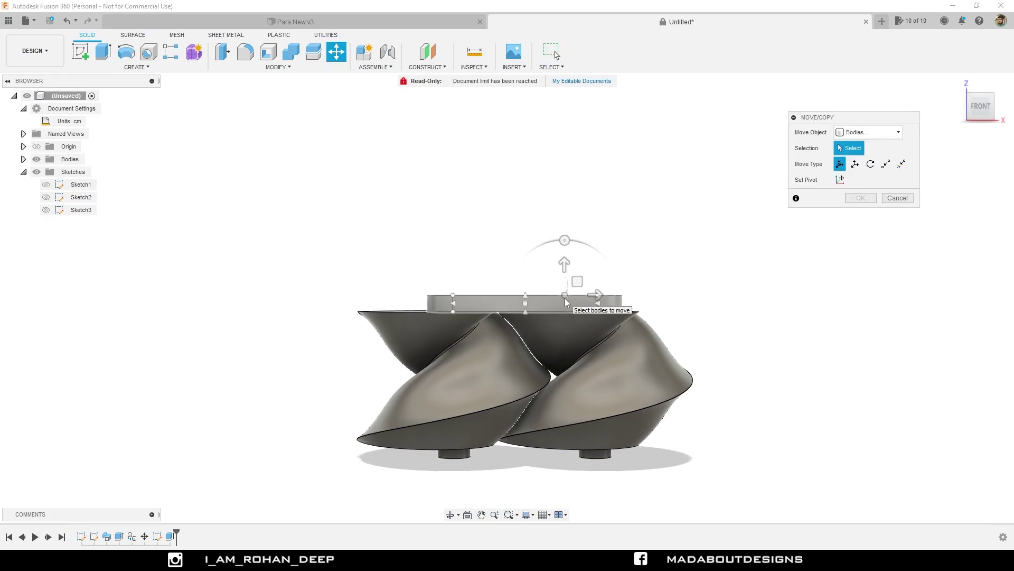
pyautogui.click(527, 308)
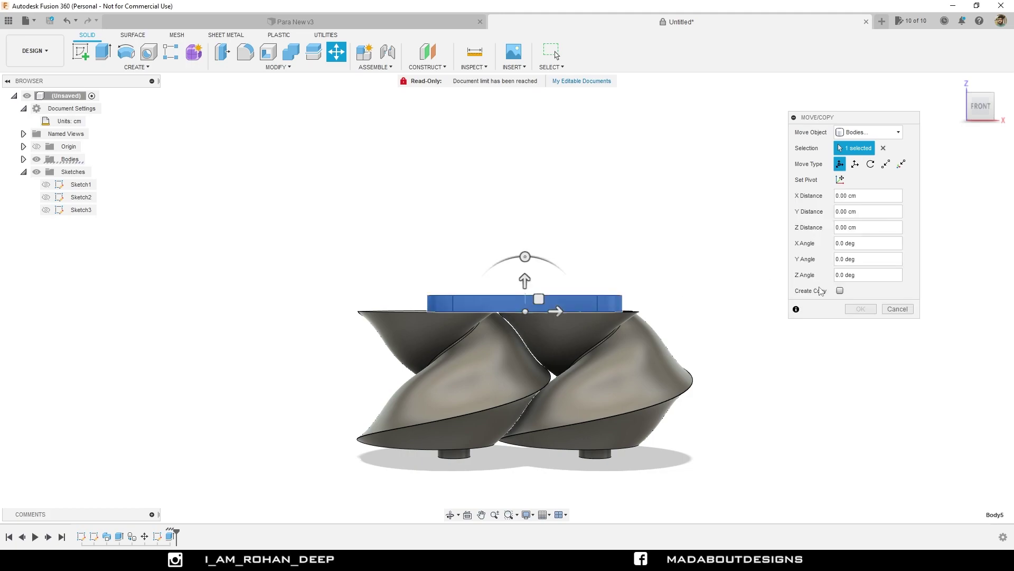
# Step: Copy the plate 27 cm downward to the rotors' base and confirm
pyautogui.click(840, 291)
pyautogui.moveTo(525, 278); pyautogui.dragTo(524, 426)
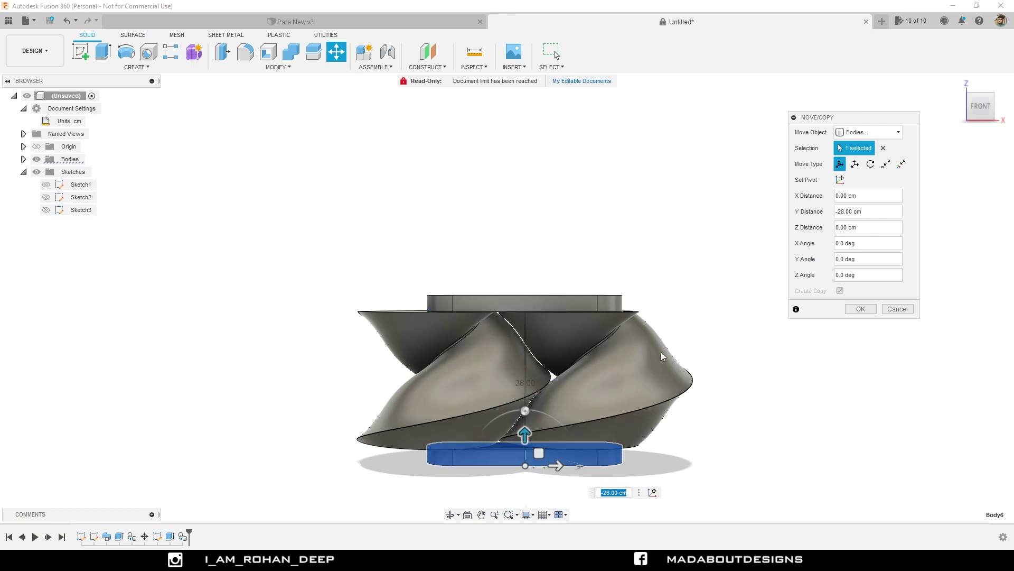
pyautogui.scroll(5, 734, 328)
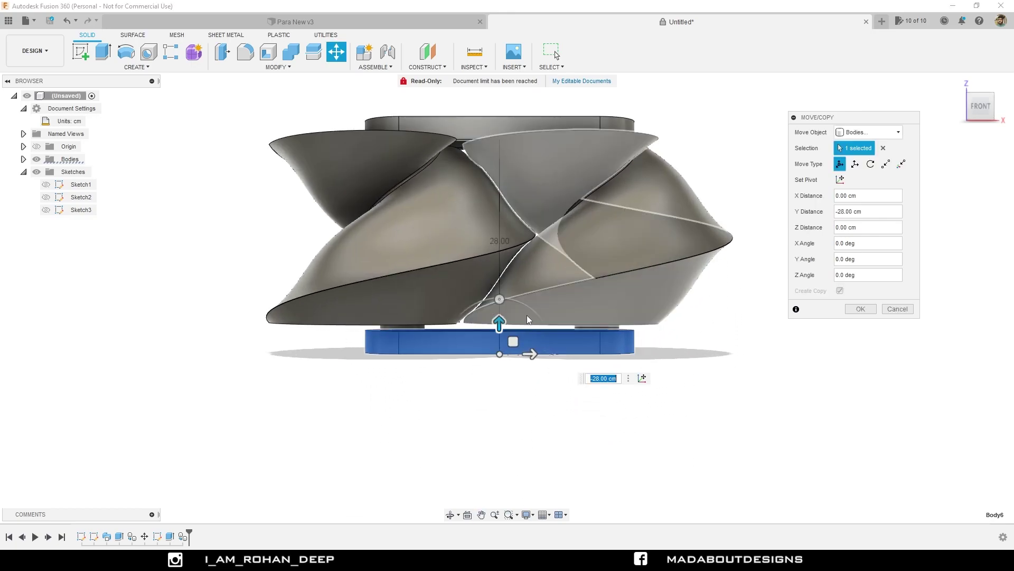
pyautogui.moveTo(499, 321); pyautogui.dragTo(499, 313)
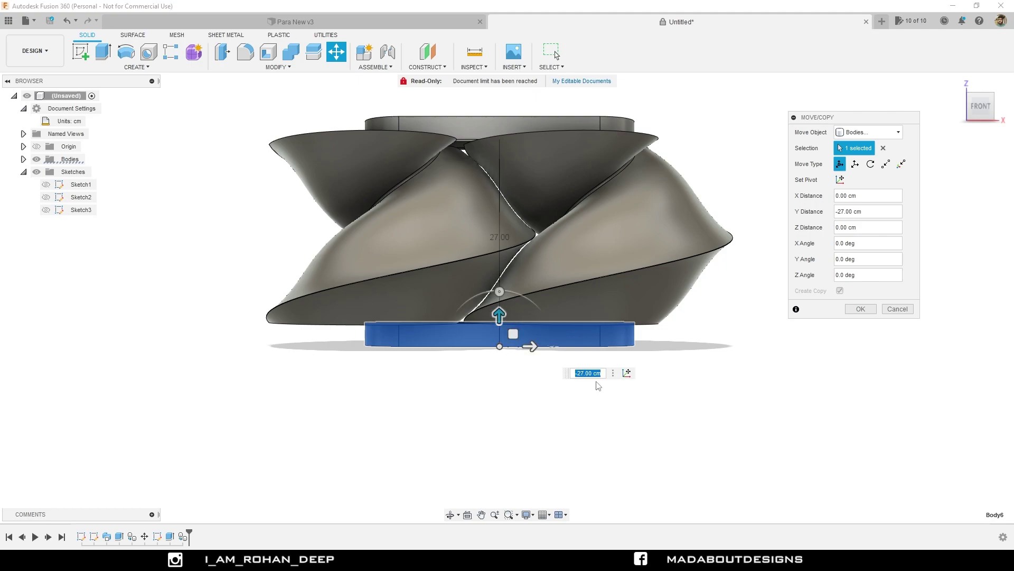
pyautogui.click(861, 309)
pyautogui.scroll(-2, 841, 300)
pyautogui.keyDown('shift'); pyautogui.moveTo(841, 301); pyautogui.dragTo(729, 327, button='middle'); pyautogui.keyUp('shift')
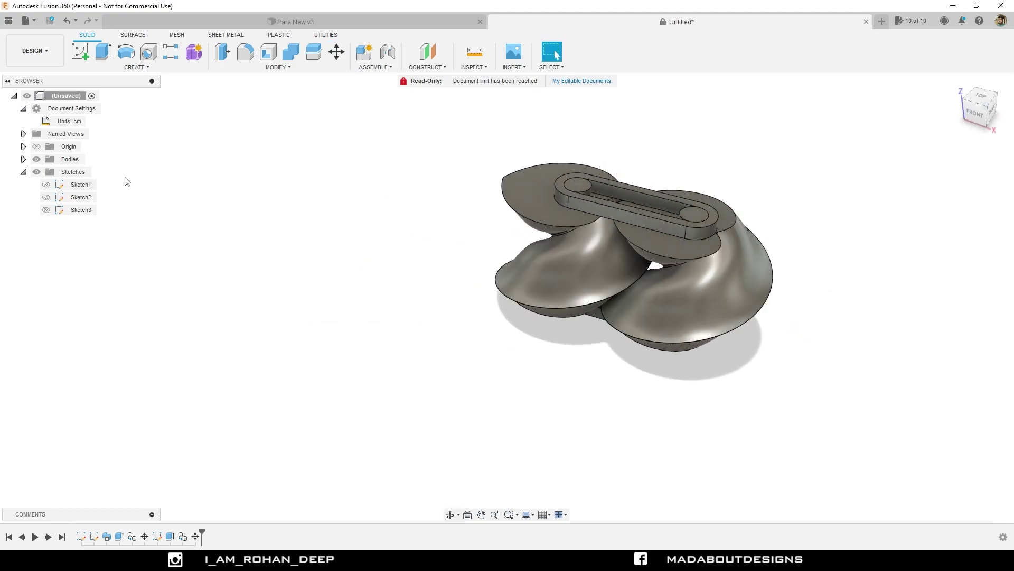
# Step: Expand the Bodies folder and highlight each body to identify which part it is
pyautogui.click(23, 159)
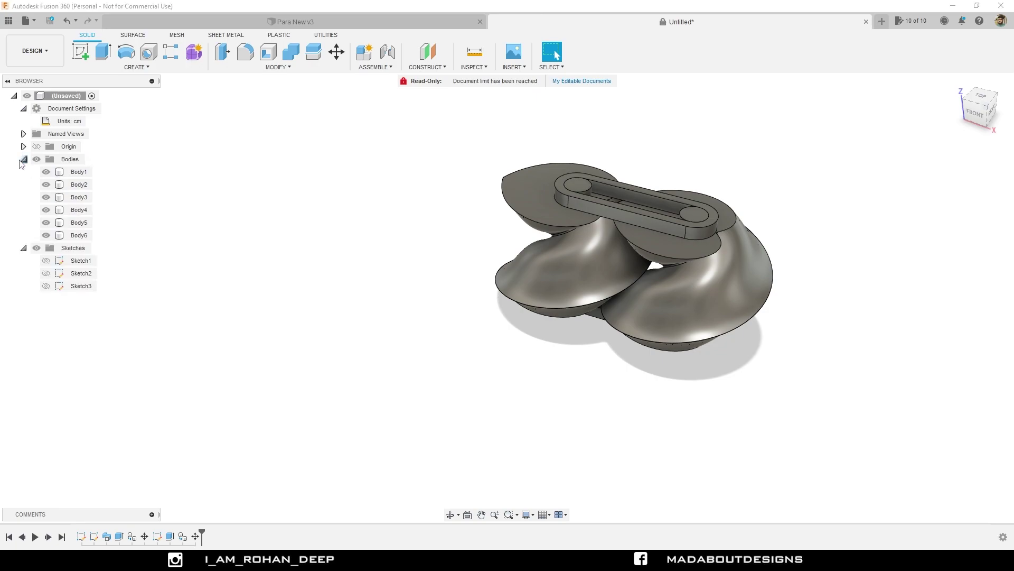
pyautogui.click(66, 173)
pyautogui.click(69, 184)
pyautogui.click(75, 197)
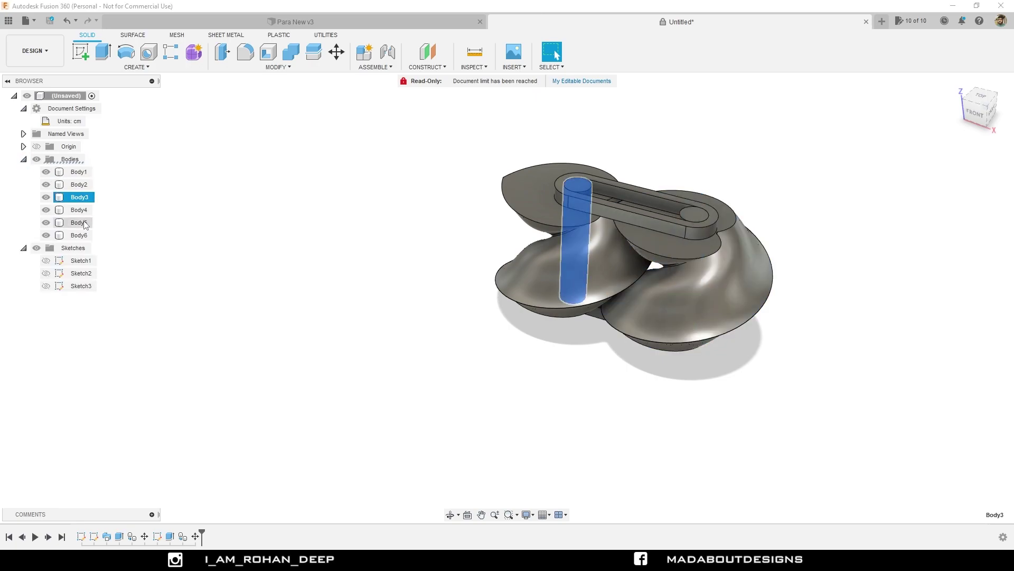
pyautogui.click(85, 224)
pyautogui.click(81, 236)
pyautogui.click(129, 181)
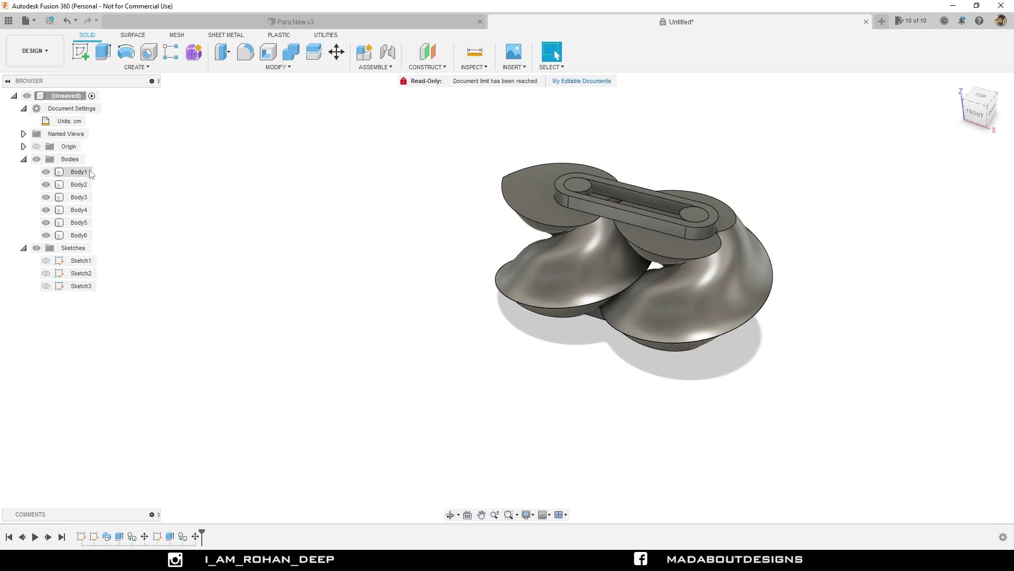
# Step: Create components from the whole Bodies folder, producing Component1:1 through Component6:1
pyautogui.click(66, 160)
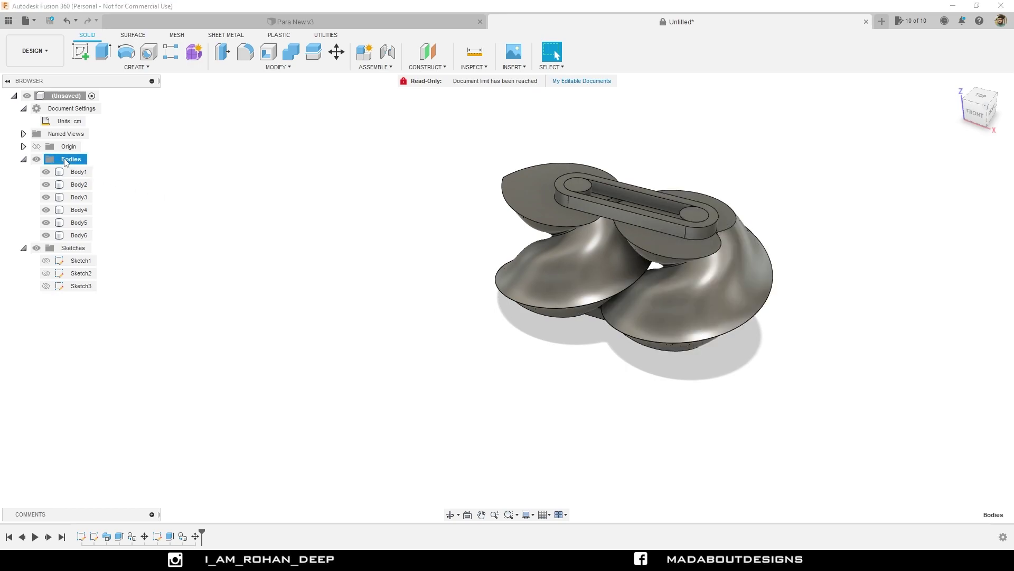
pyautogui.rightClick(66, 163)
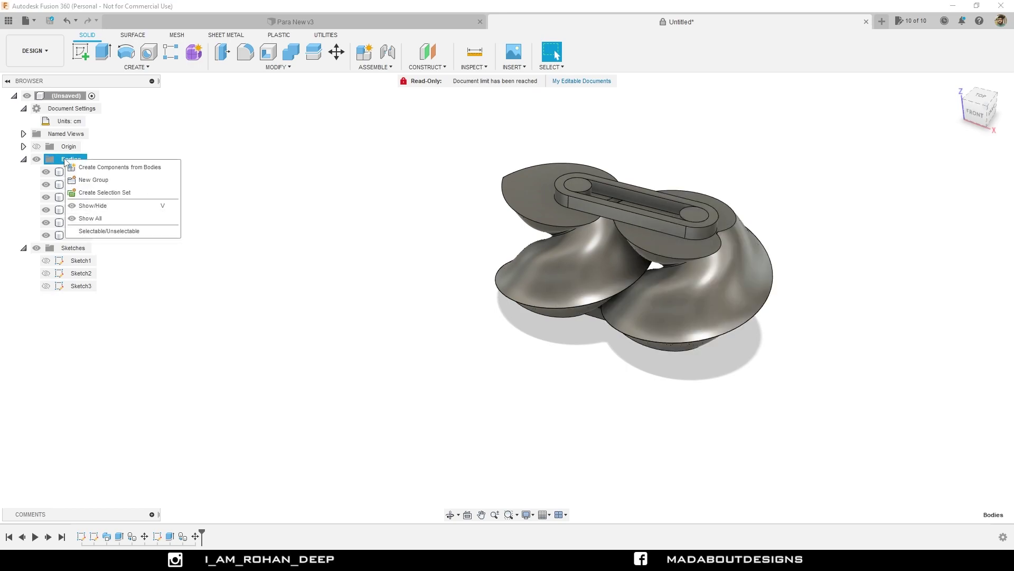
pyautogui.click(146, 168)
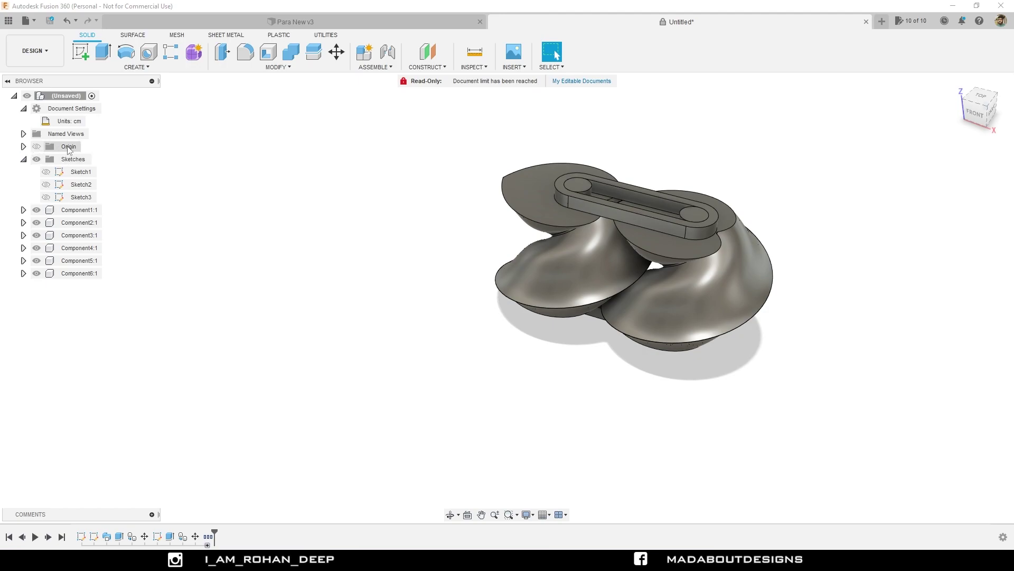
pyautogui.click(77, 210)
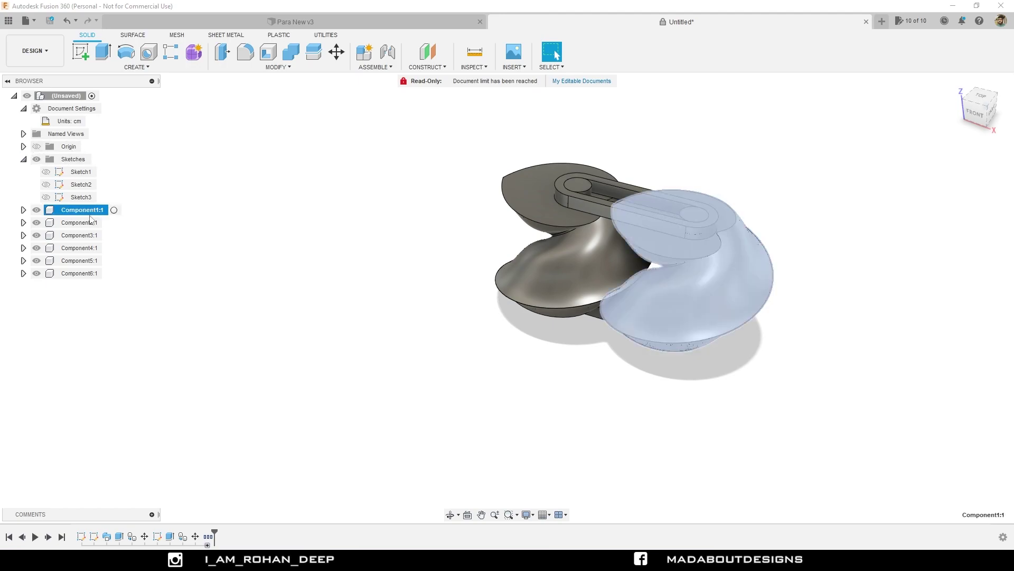
pyautogui.keyDown('shift'); pyautogui.click(74, 273); pyautogui.keyUp('shift')
pyautogui.click(196, 252)
pyautogui.moveTo(378, 228); pyautogui.dragTo(336, 218, button='middle')
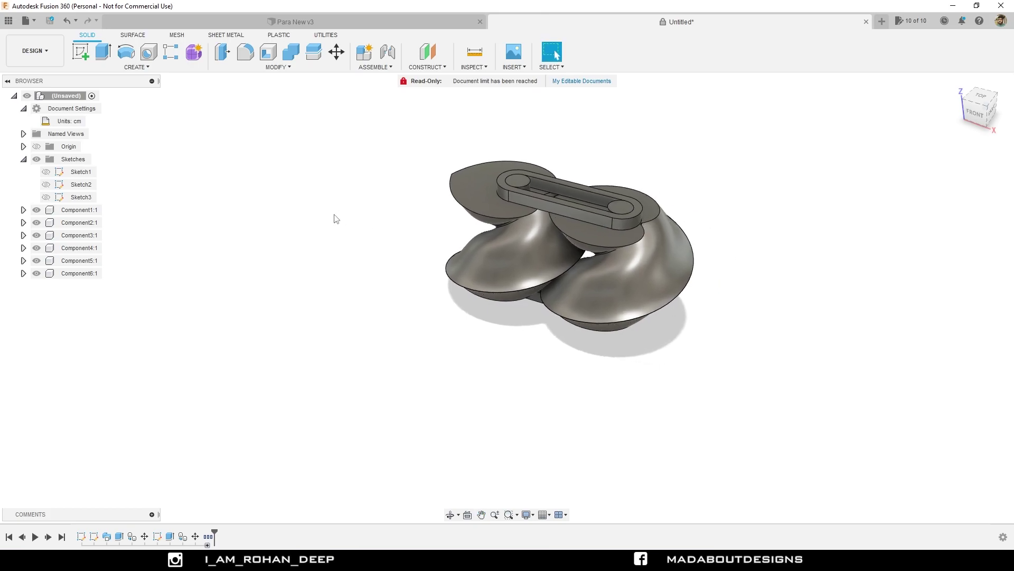
pyautogui.moveTo(474, 180); pyautogui.dragTo(374, 167)
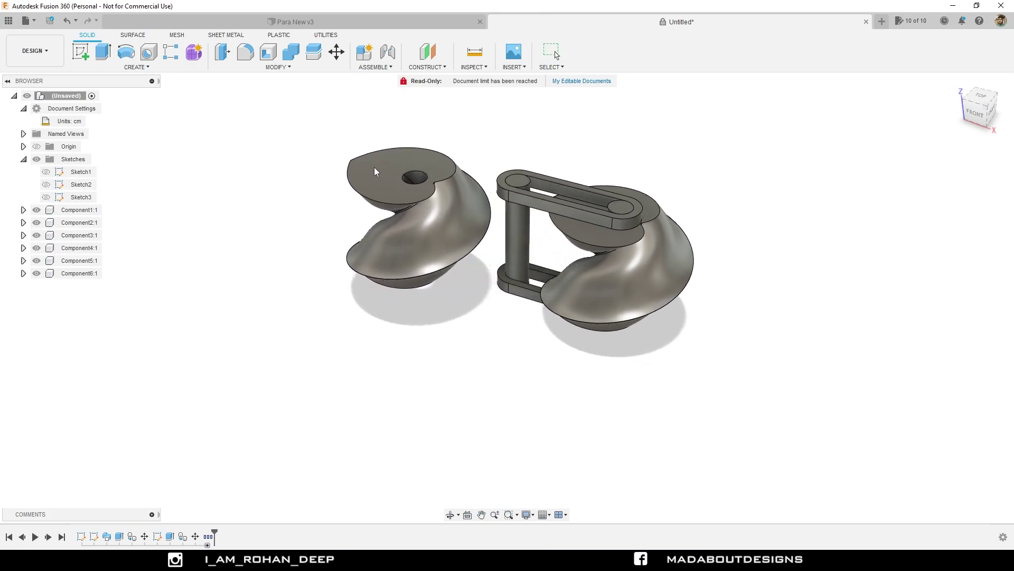
pyautogui.moveTo(566, 280); pyautogui.dragTo(753, 247)
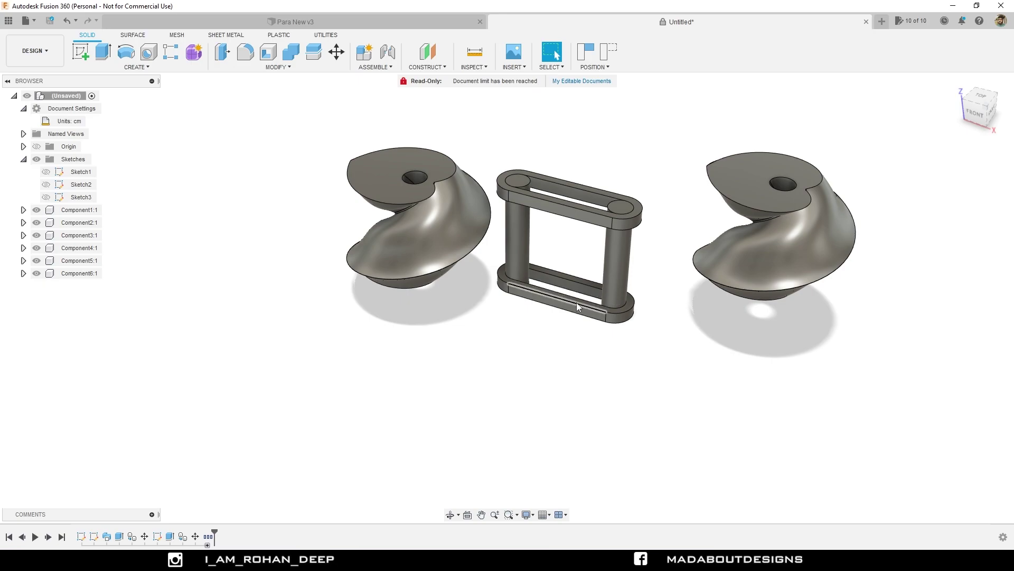
pyautogui.moveTo(577, 316); pyautogui.dragTo(562, 347)
pyautogui.moveTo(560, 214); pyautogui.dragTo(592, 181)
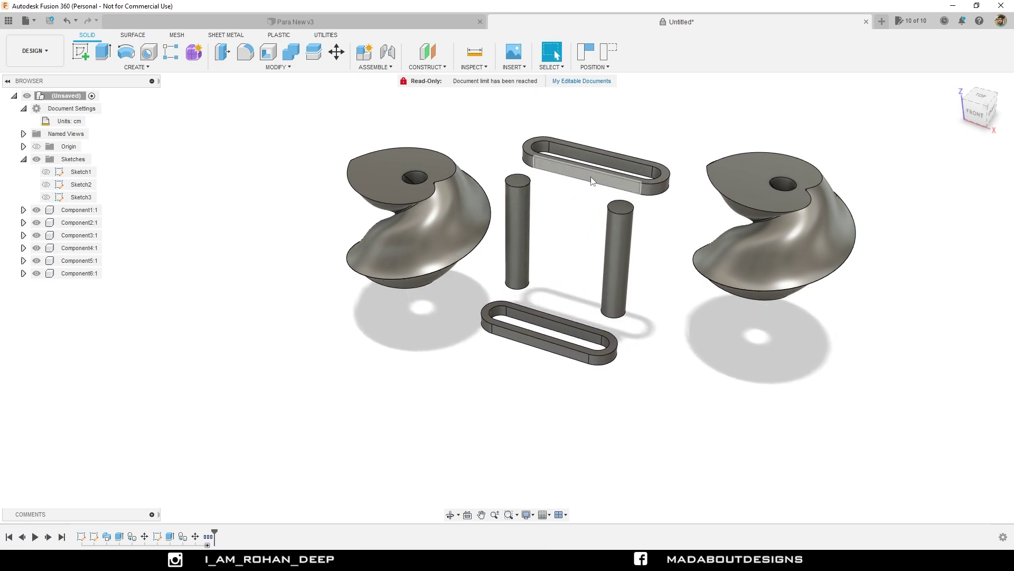
pyautogui.click(606, 56)
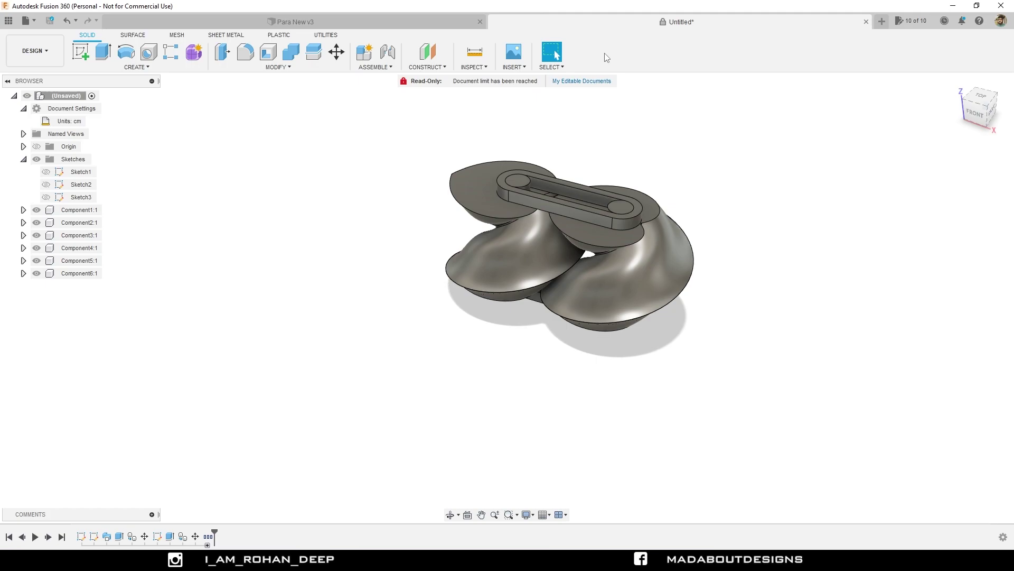
# Step: Make Component5:1 and Component6:1 a rigid group
pyautogui.click(550, 207)
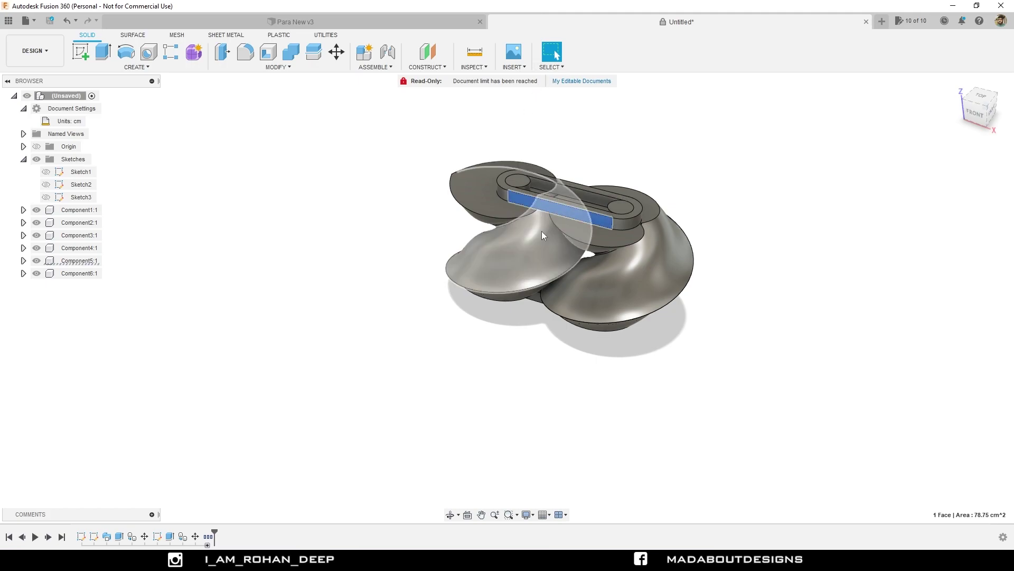
pyautogui.click(538, 302)
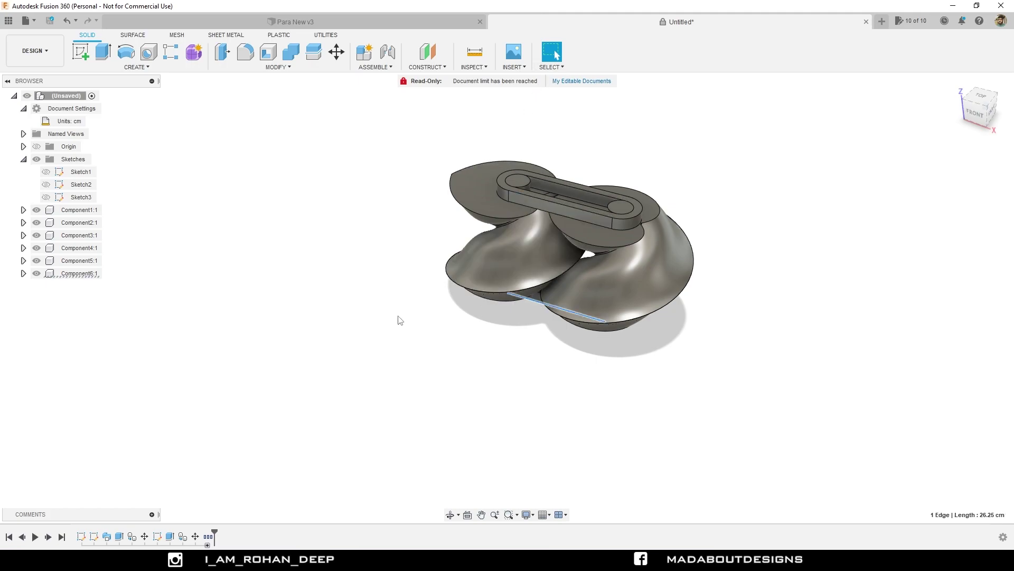
pyautogui.click(79, 273)
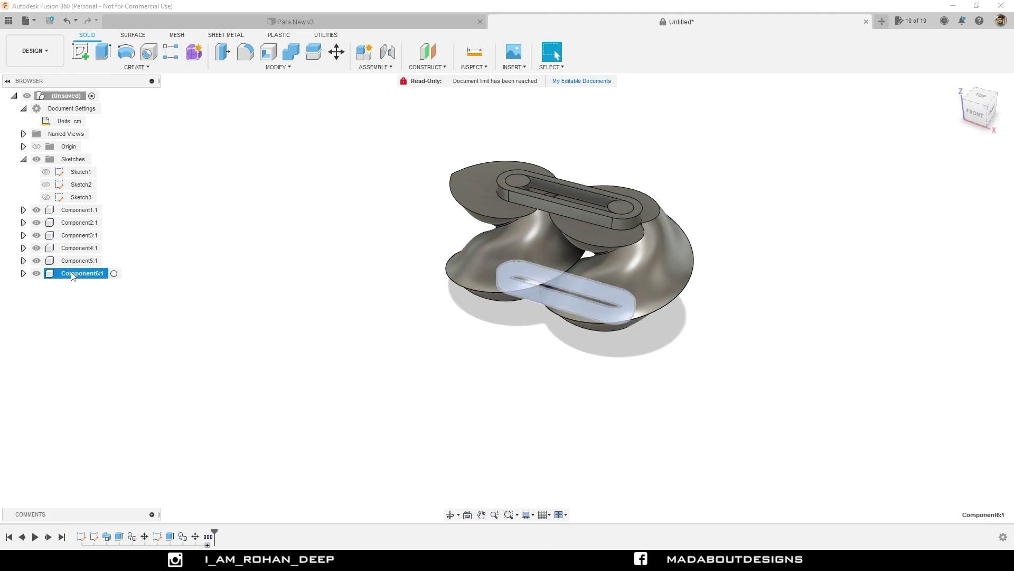
pyautogui.keyDown('ctrl'); pyautogui.click(73, 262); pyautogui.keyUp('ctrl')
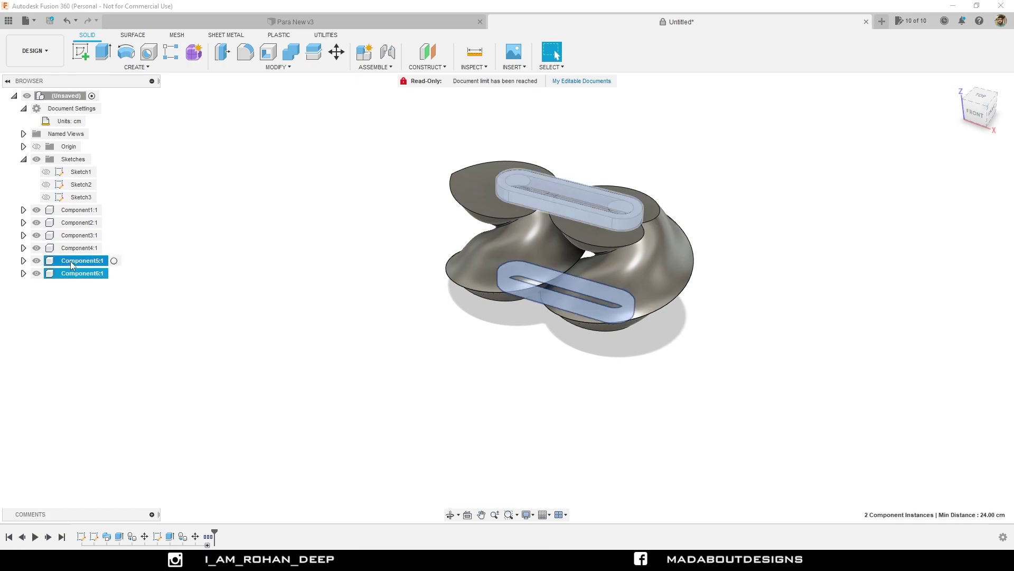
pyautogui.rightClick(73, 261)
pyautogui.click(102, 284)
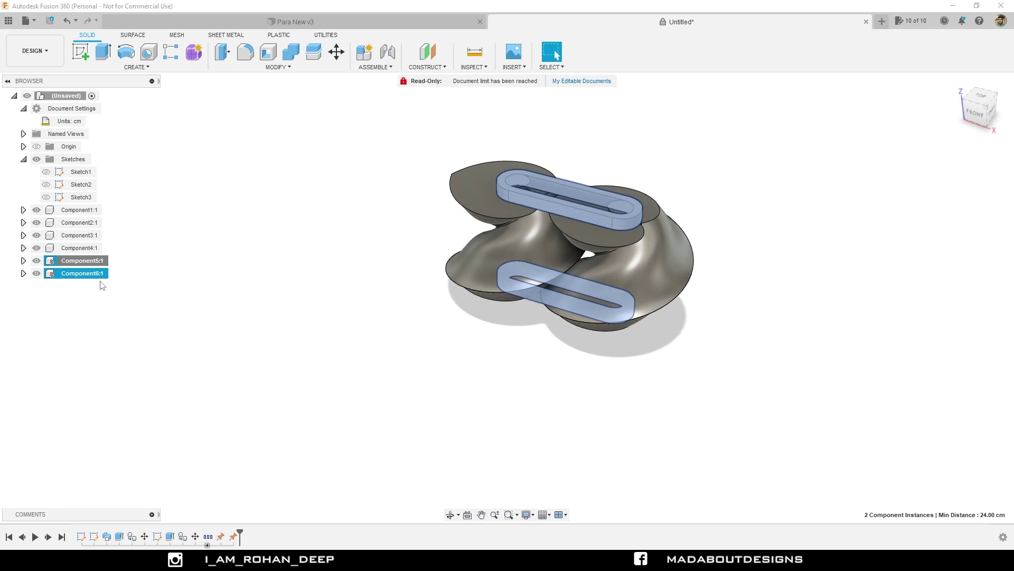
# Step: Drag parts to test the rigid group, then revert them to their assembled positions
pyautogui.click(541, 197)
pyautogui.keyDown('shift'); pyautogui.moveTo(530, 309); pyautogui.dragTo(549, 312, button='middle'); pyautogui.keyUp('shift')
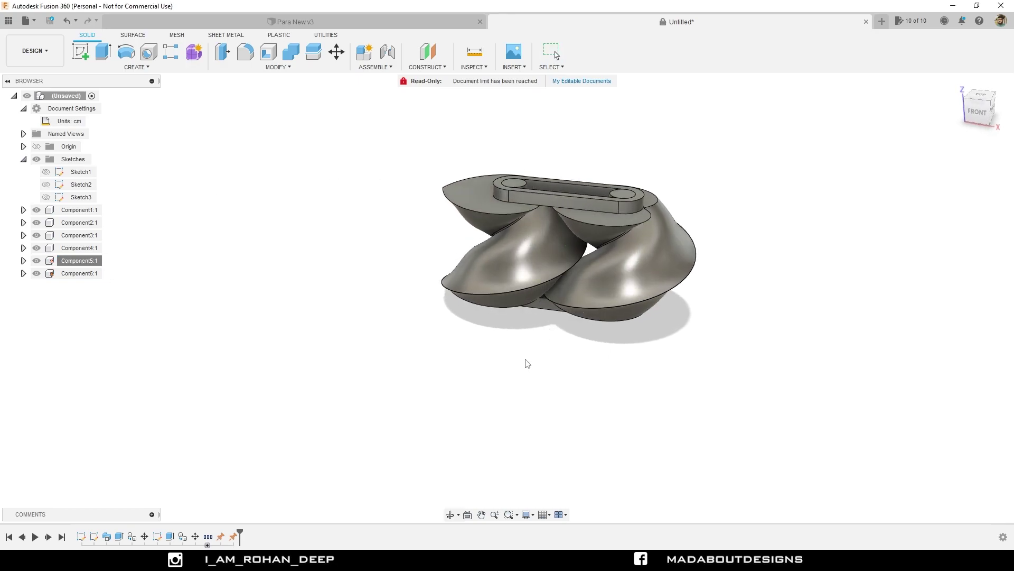
pyautogui.moveTo(502, 302); pyautogui.dragTo(440, 300)
pyautogui.moveTo(626, 252); pyautogui.dragTo(667, 330)
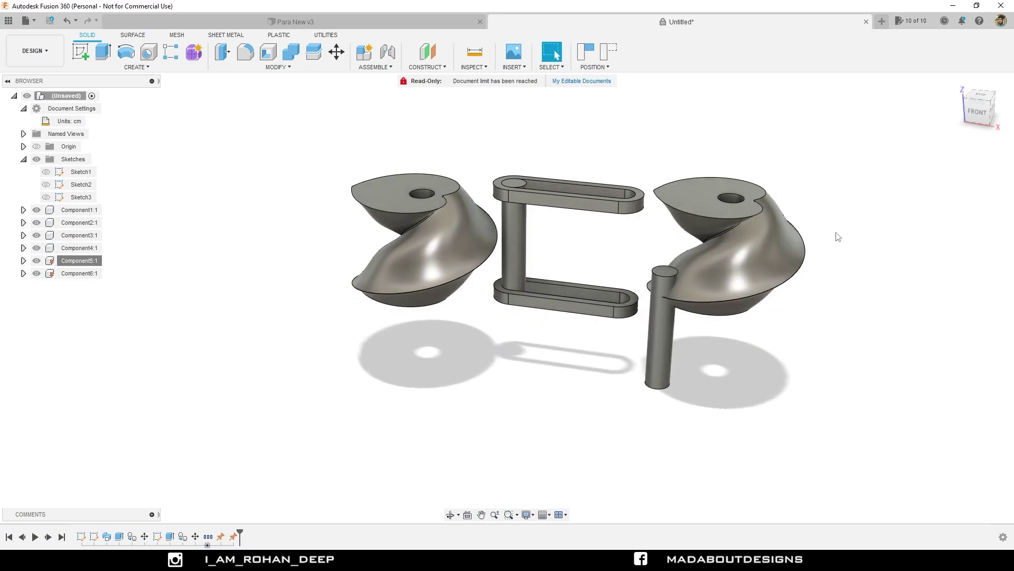
pyautogui.click(602, 50)
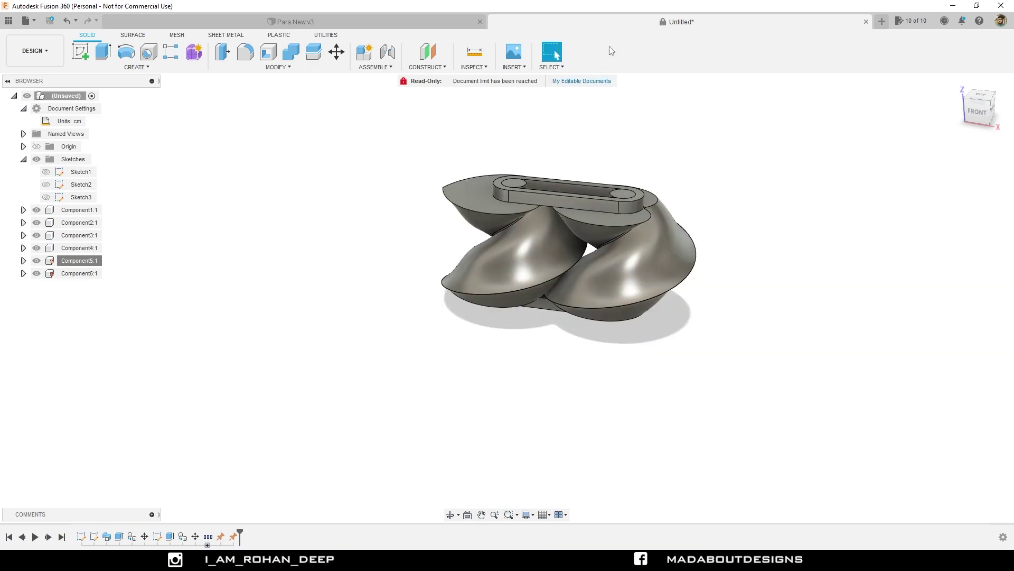
pyautogui.moveTo(557, 124); pyautogui.dragTo(504, 138, button='middle')
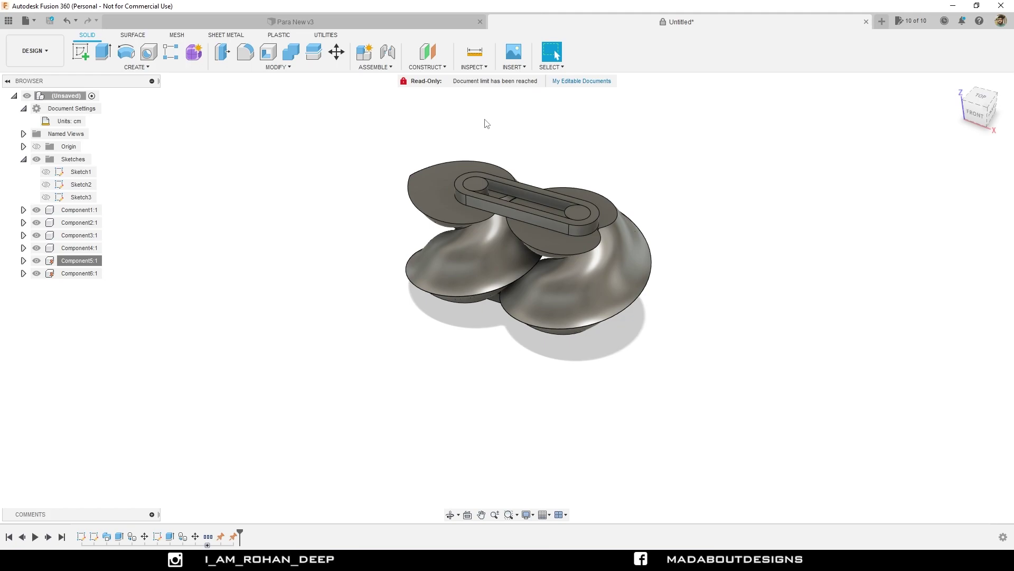
# Step: Create a Rigid as-built joint between the slotted link plate and the left-hand pin
pyautogui.click(393, 67)
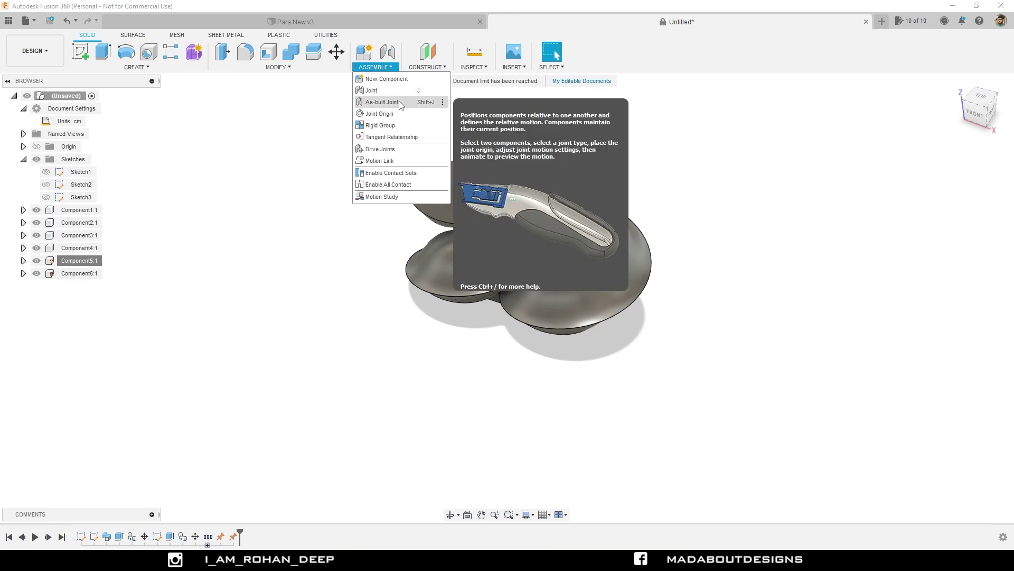
pyautogui.click(383, 102)
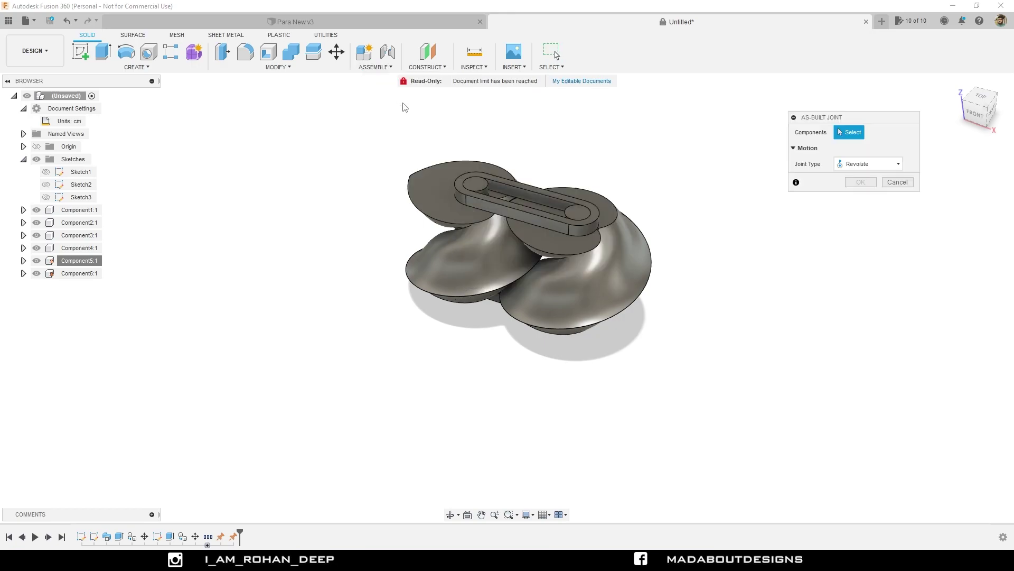
pyautogui.click(508, 206)
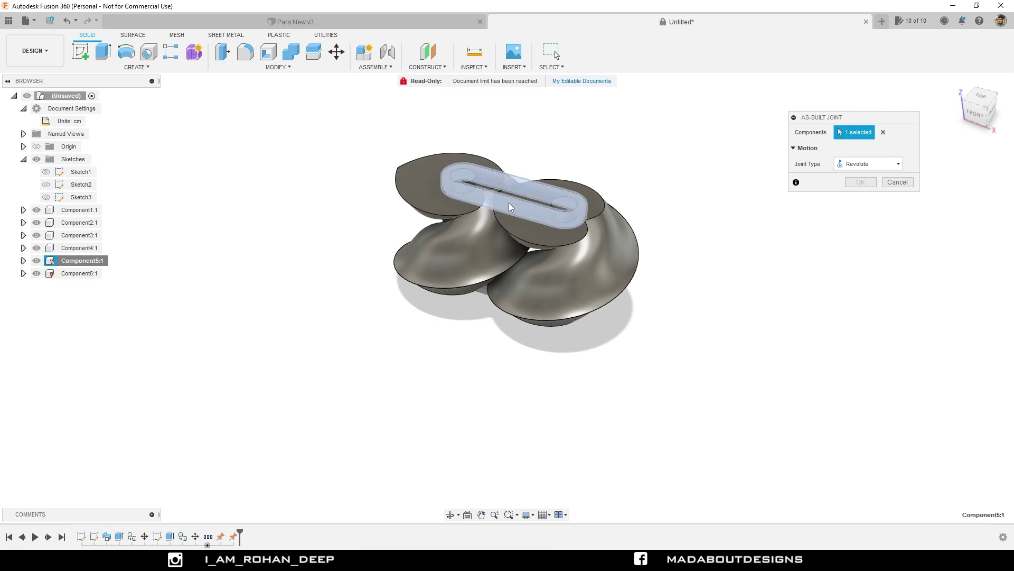
pyautogui.scroll(3, 506, 196)
pyautogui.click(445, 167)
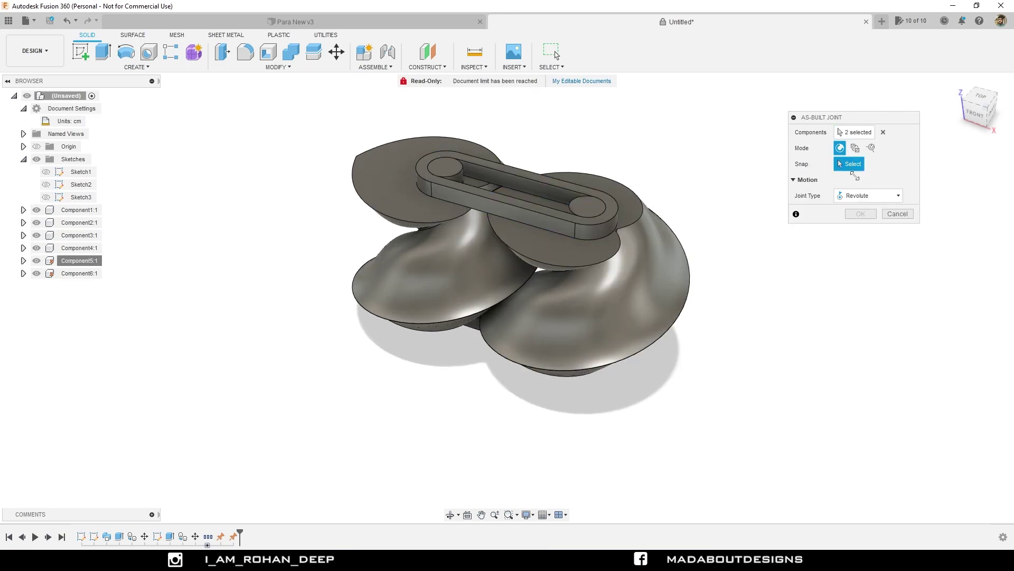
pyautogui.click(861, 197)
pyautogui.click(861, 209)
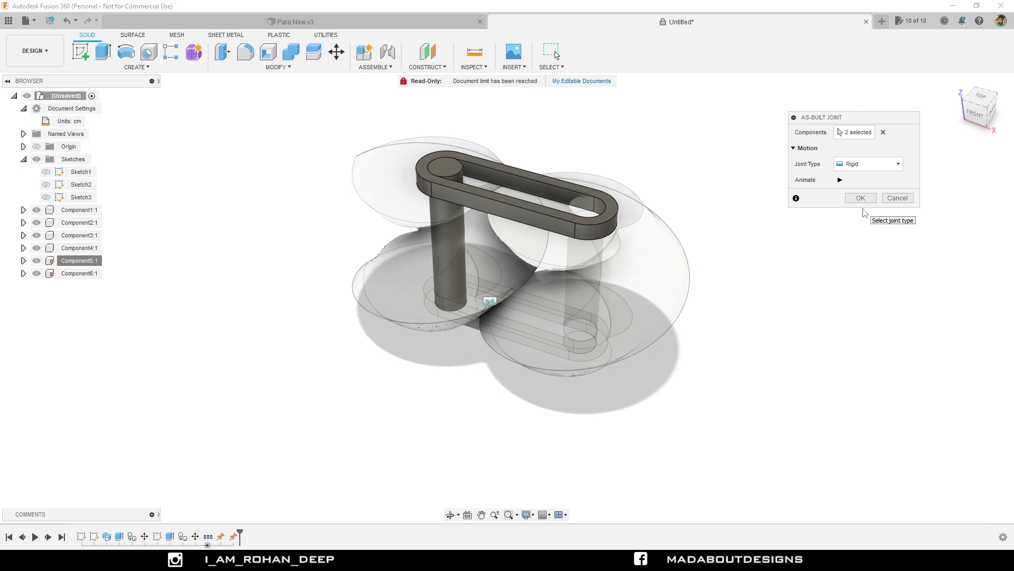
pyautogui.click(861, 198)
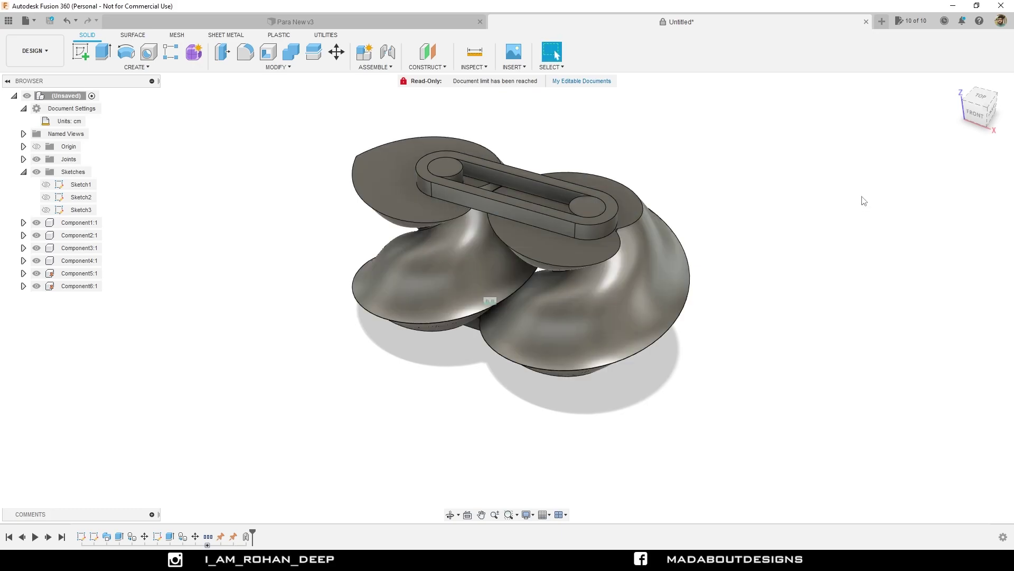
# Step: Repeat the as-built joint to rigidly tie the right-hand shaft to the slot link
pyautogui.rightClick(864, 201)
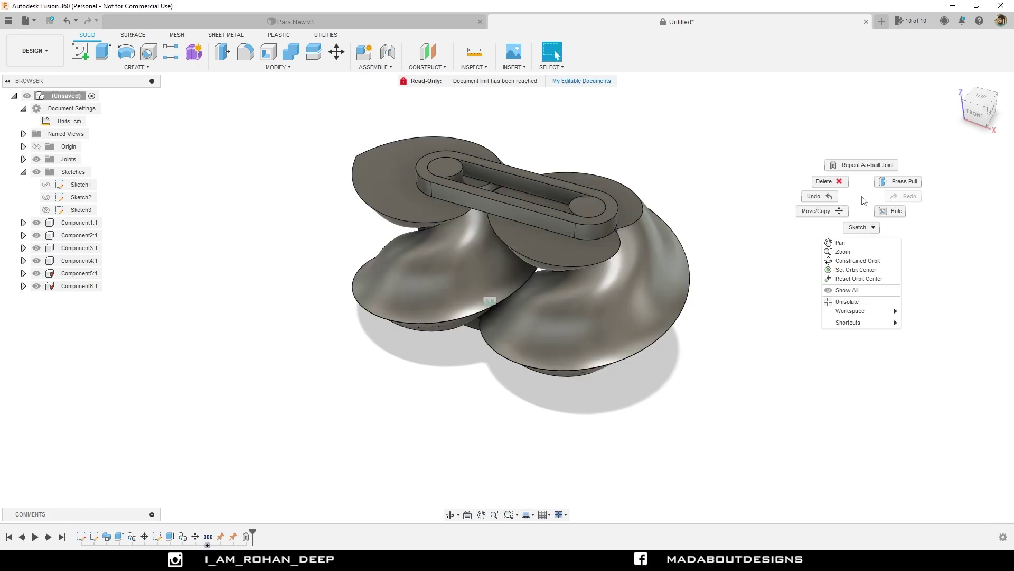
pyautogui.click(861, 166)
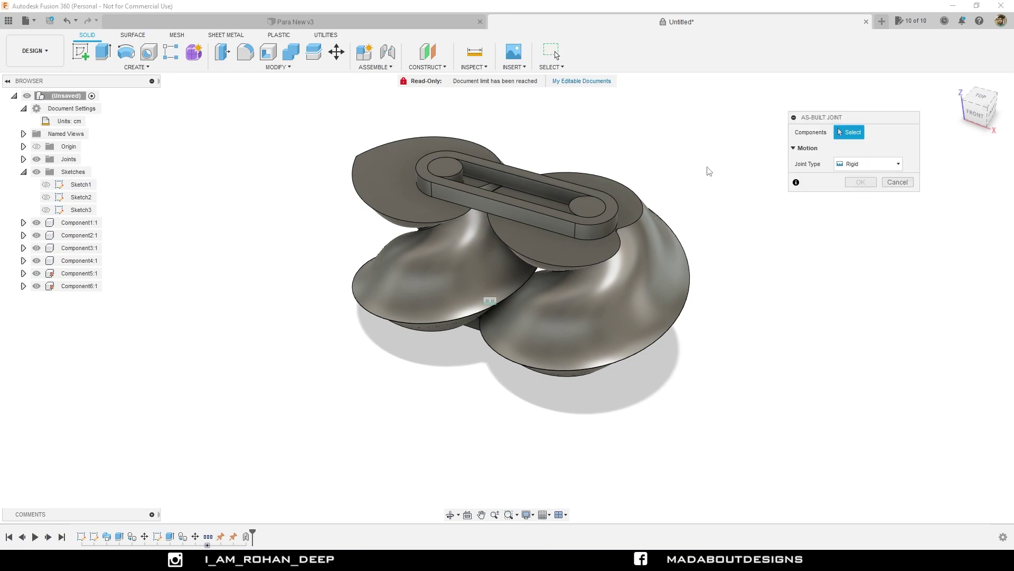
pyautogui.click(588, 209)
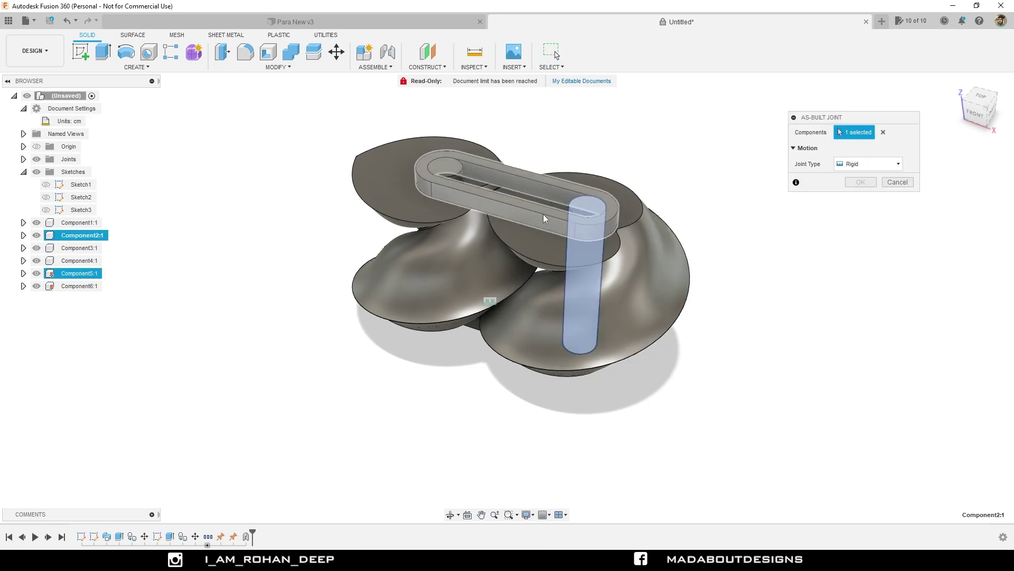
pyautogui.click(550, 217)
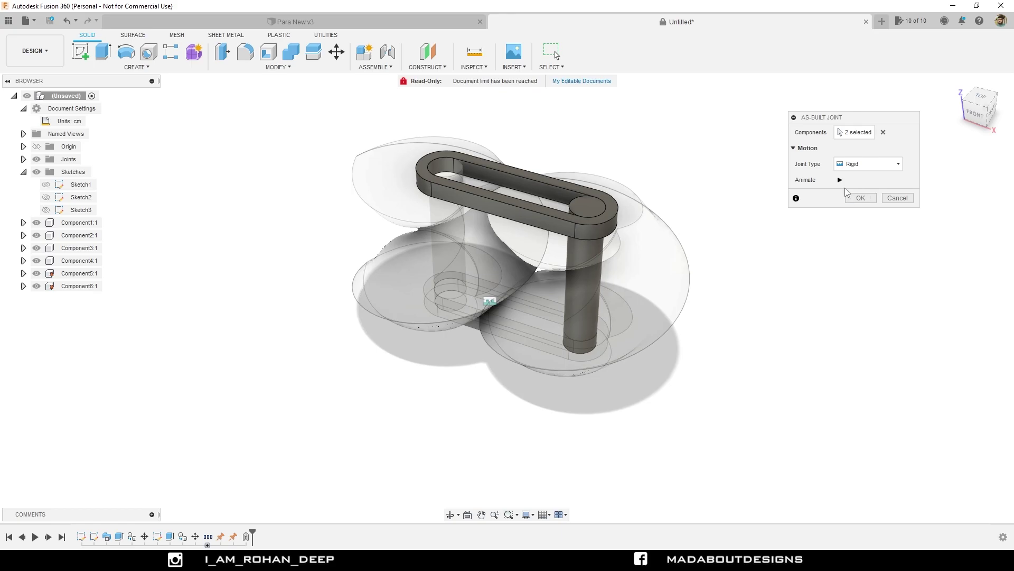
pyautogui.click(865, 198)
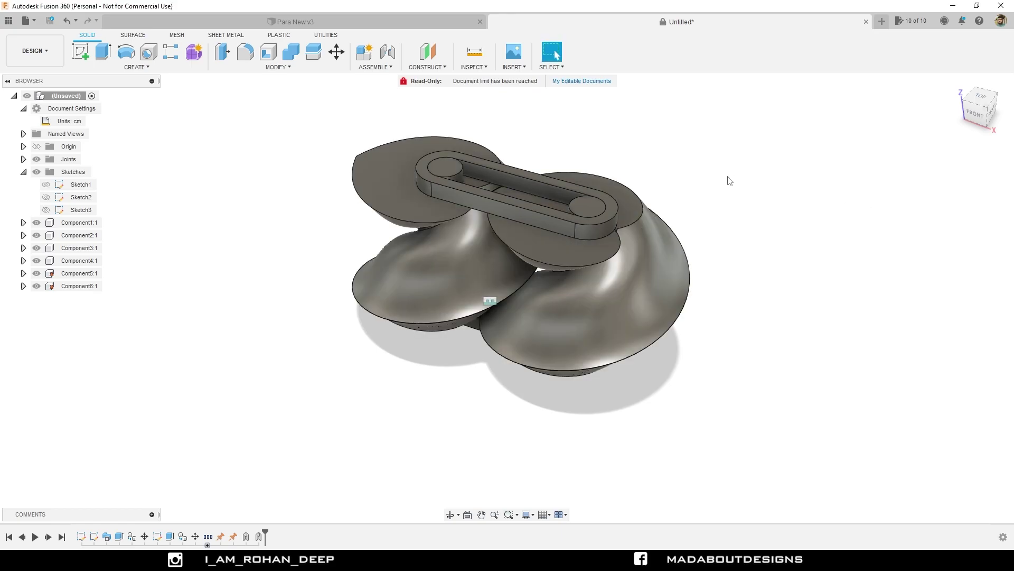
pyautogui.moveTo(730, 180); pyautogui.dragTo(697, 155, button='middle')
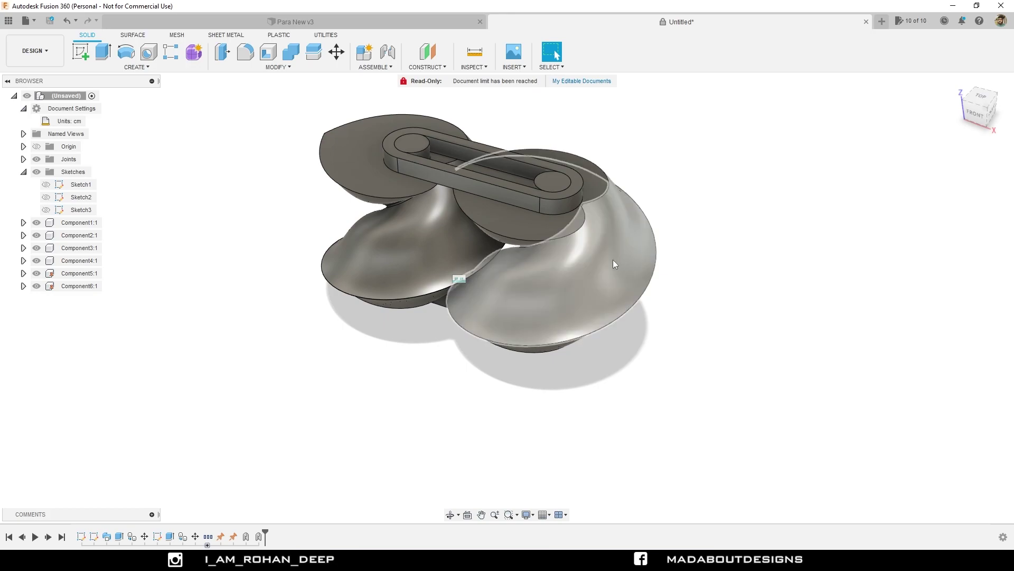
# Step: Add a Revolute as-built joint between left rotor Component4:1 and its shaft, origin on the pin face
pyautogui.click(382, 68)
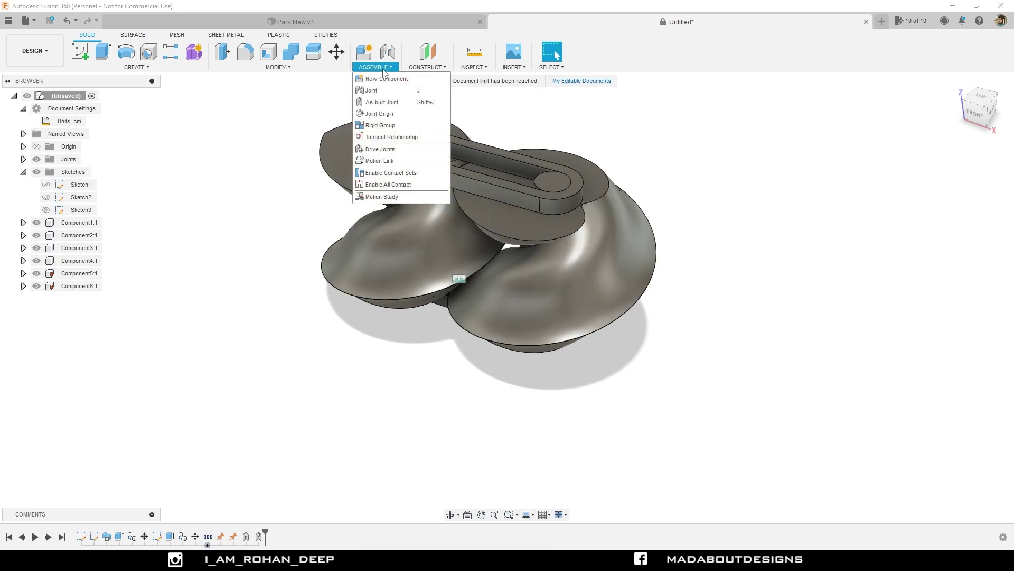
pyautogui.click(390, 105)
pyautogui.click(365, 150)
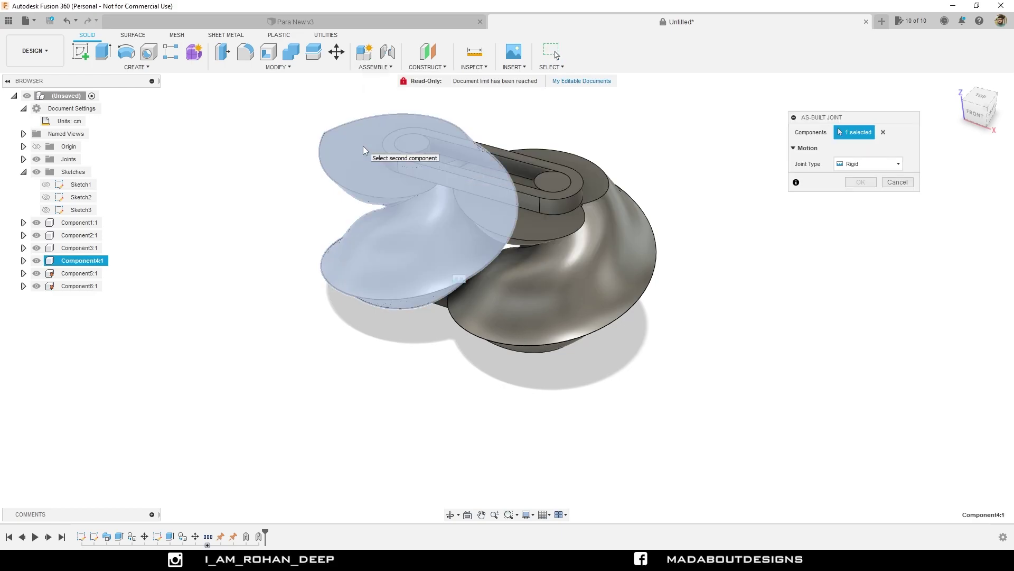
pyautogui.click(411, 149)
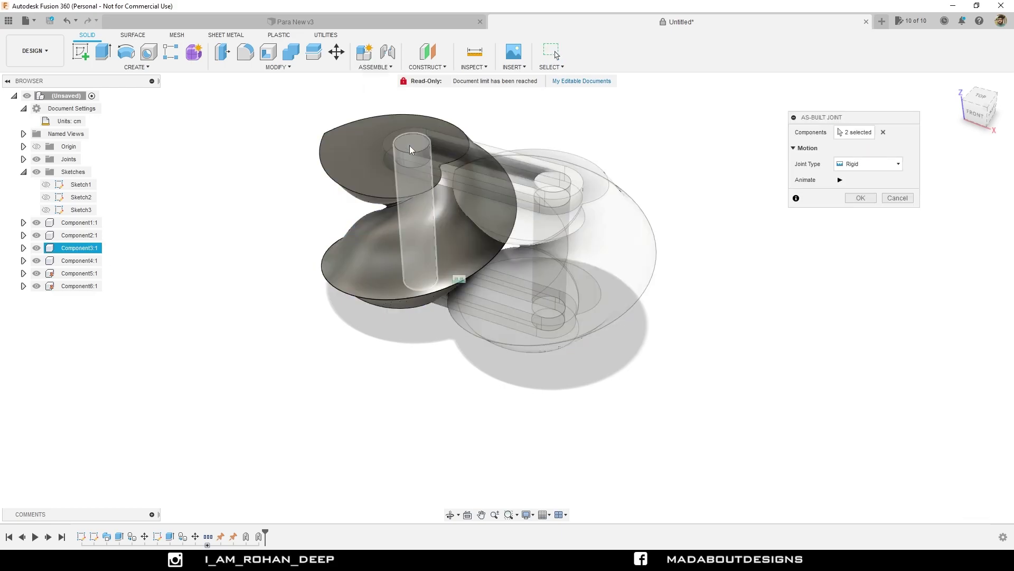
pyautogui.click(870, 163)
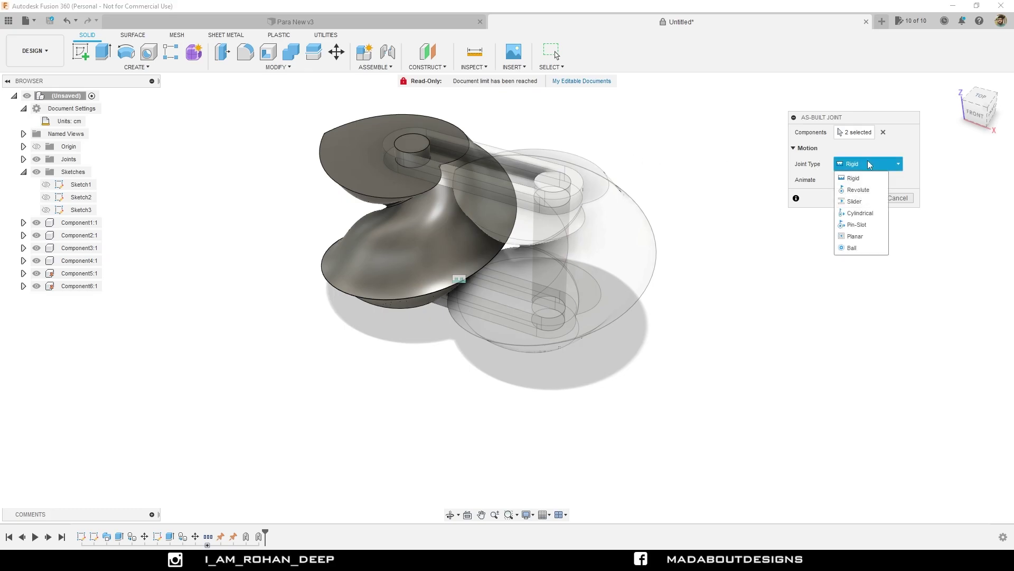
pyautogui.click(859, 190)
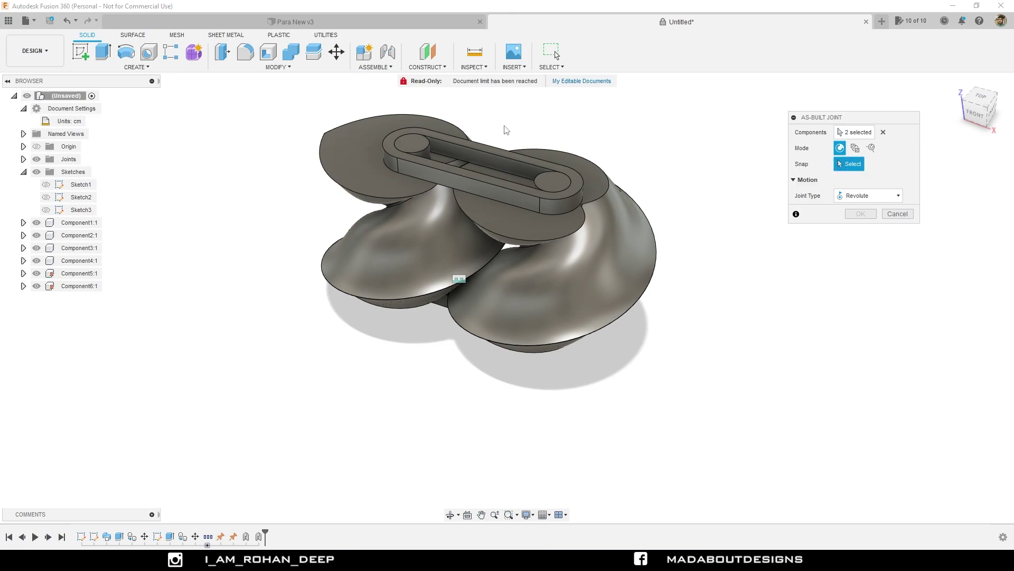
pyautogui.click(413, 144)
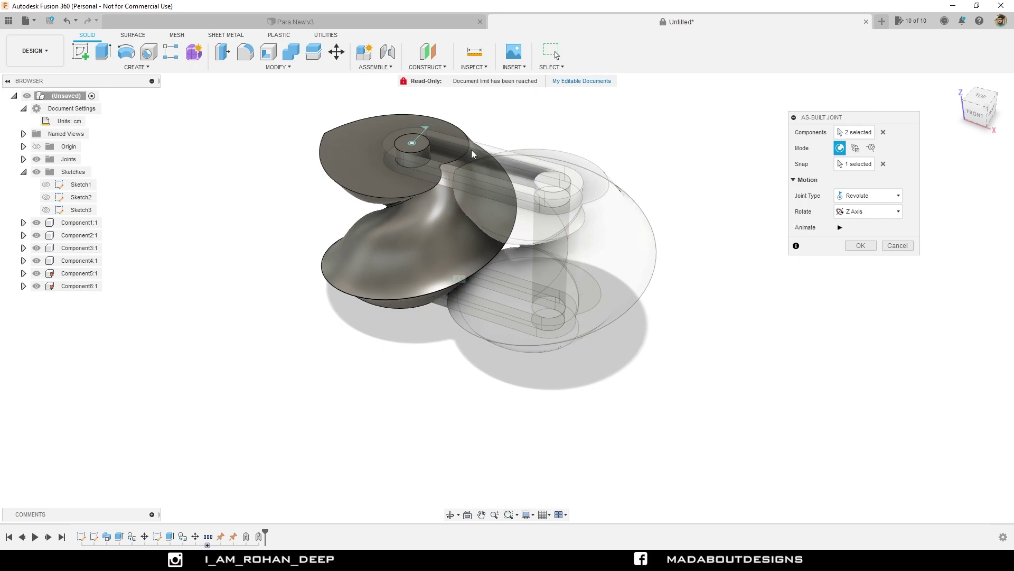
pyautogui.click(861, 247)
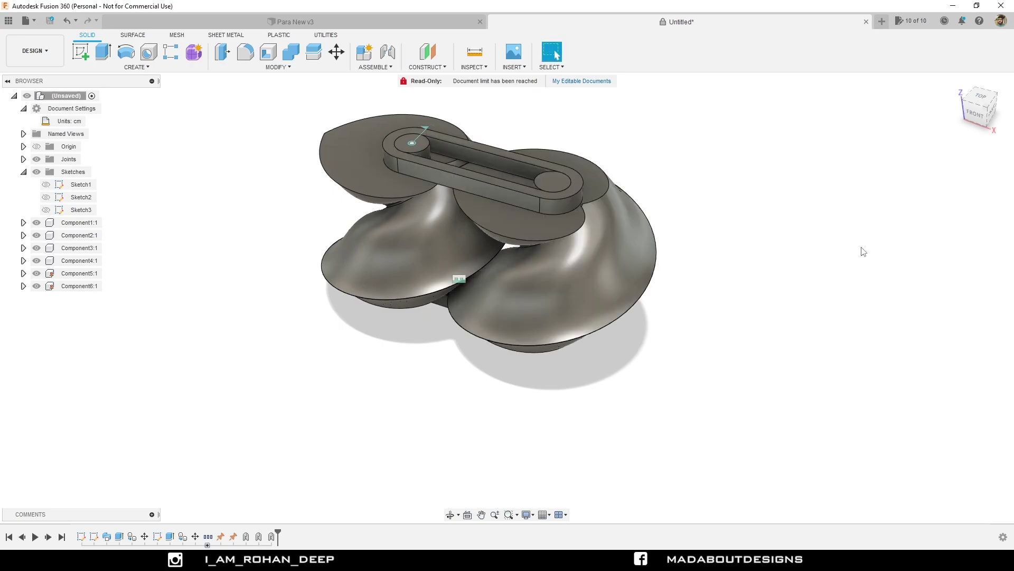
# Step: Add a matching Revolute joint between the right-hand rotor and its pin, origin at the pin centre
pyautogui.rightClick(863, 252)
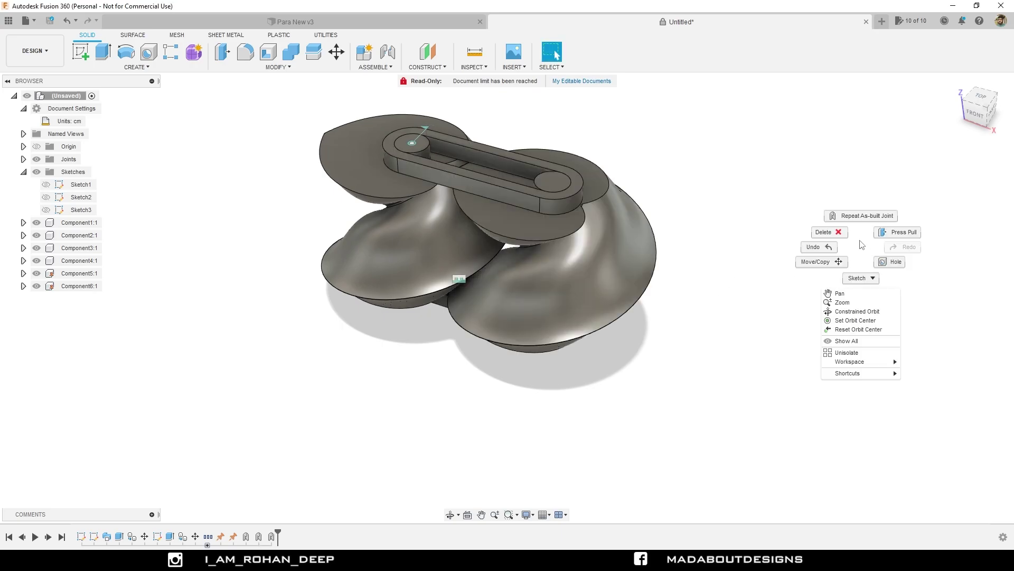
pyautogui.click(861, 216)
pyautogui.click(640, 233)
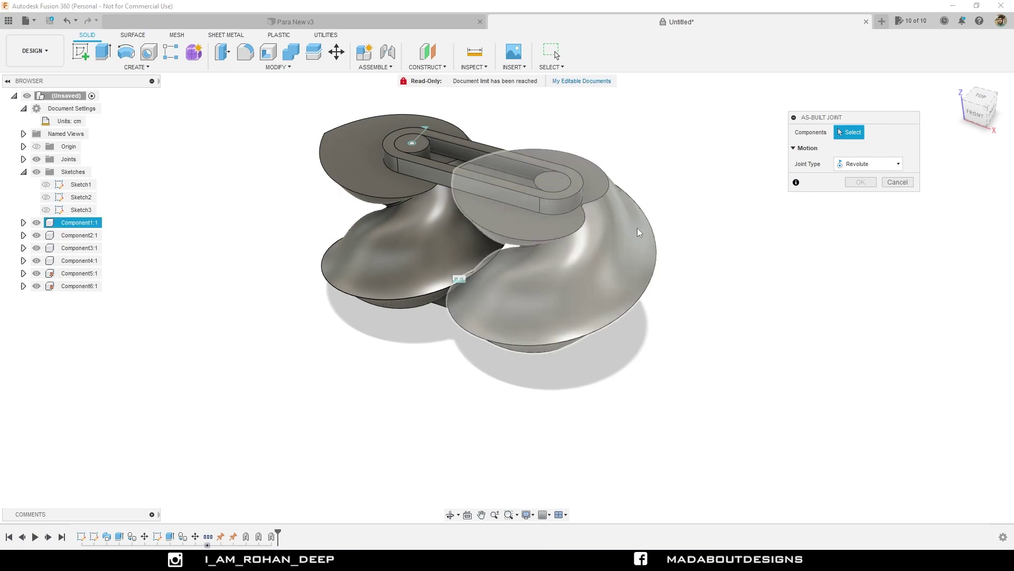
pyautogui.click(642, 234)
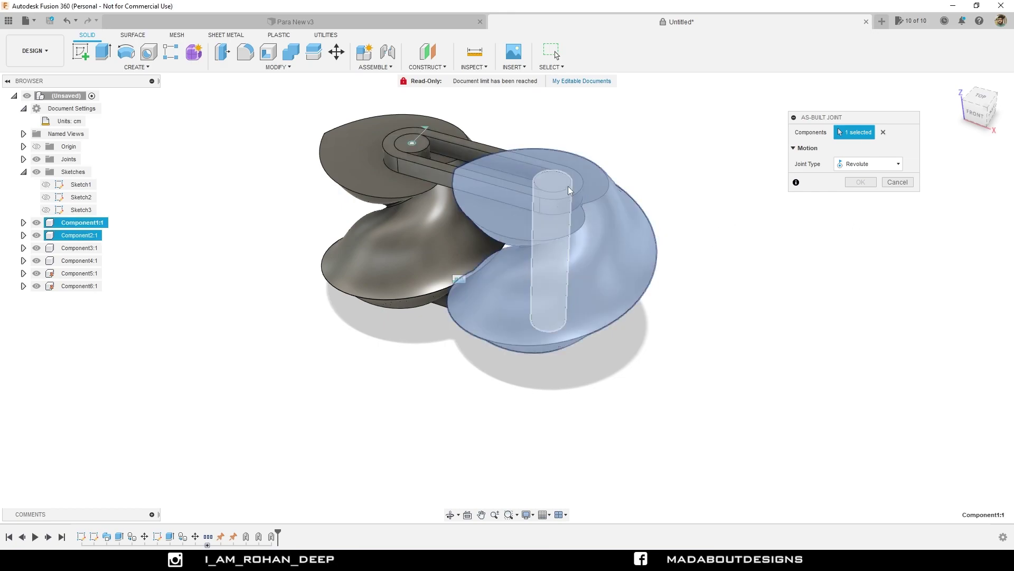
pyautogui.click(571, 192)
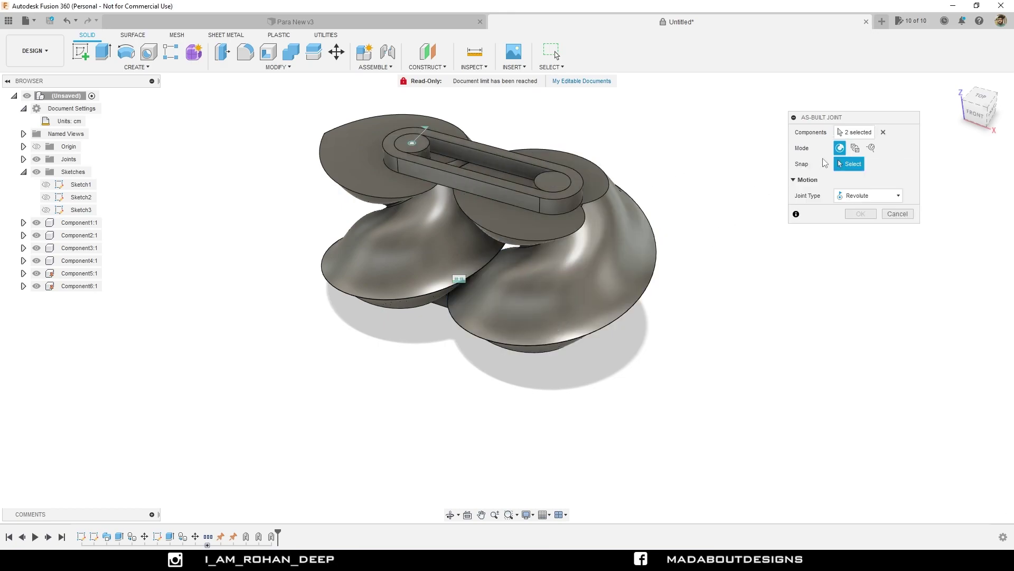
pyautogui.click(549, 180)
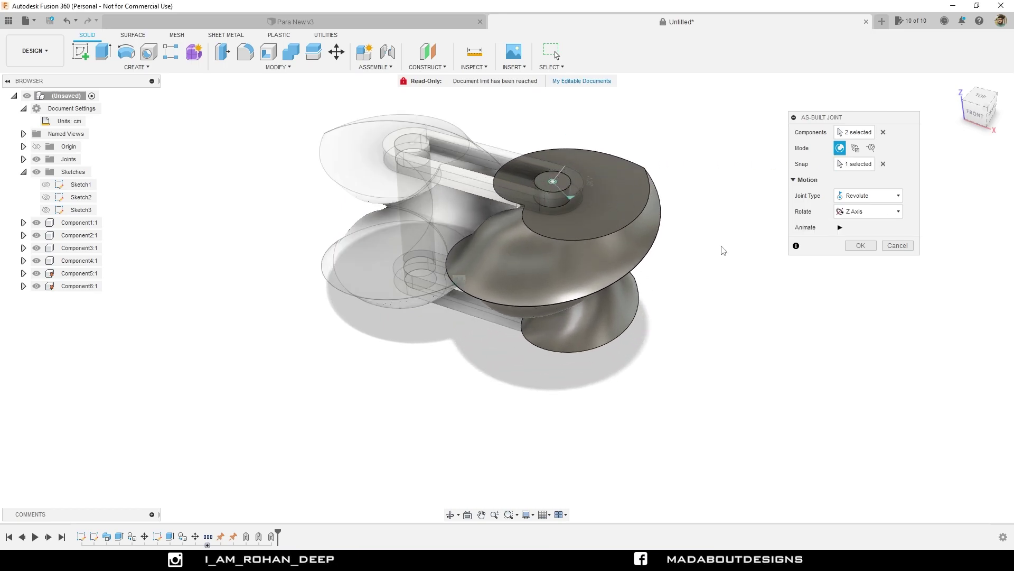
pyautogui.click(859, 246)
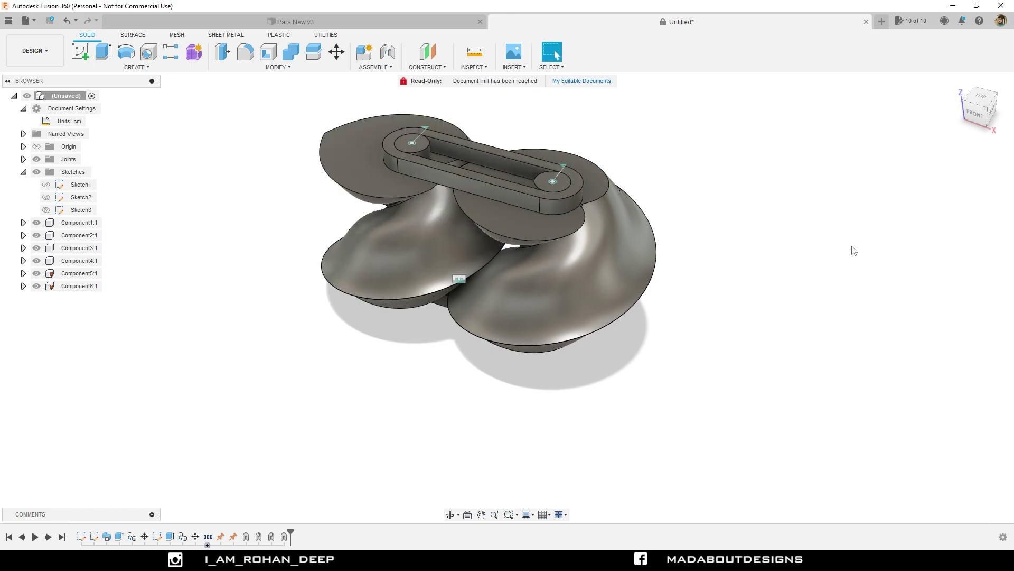
pyautogui.moveTo(703, 264)
pyautogui.keyDown('shift'); pyautogui.mouseDown(button='middle')
pyautogui.moveTo(716, 220)
pyautogui.moveTo(711, 256)
pyautogui.mouseUp(button='middle'); pyautogui.keyUp('shift')
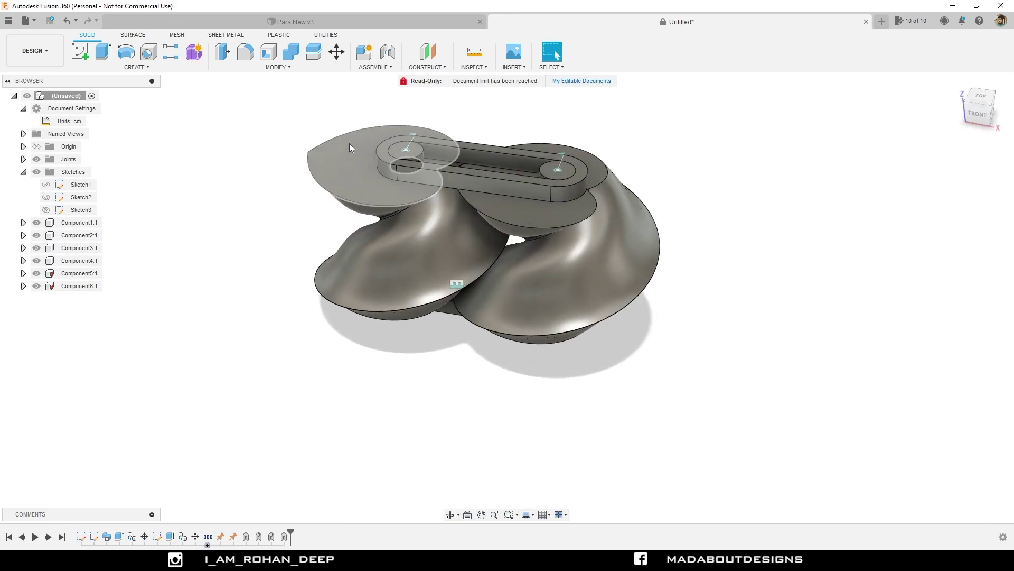
pyautogui.moveTo(315, 147); pyautogui.dragTo(458, 213)
pyautogui.moveTo(518, 221); pyautogui.dragTo(571, 206)
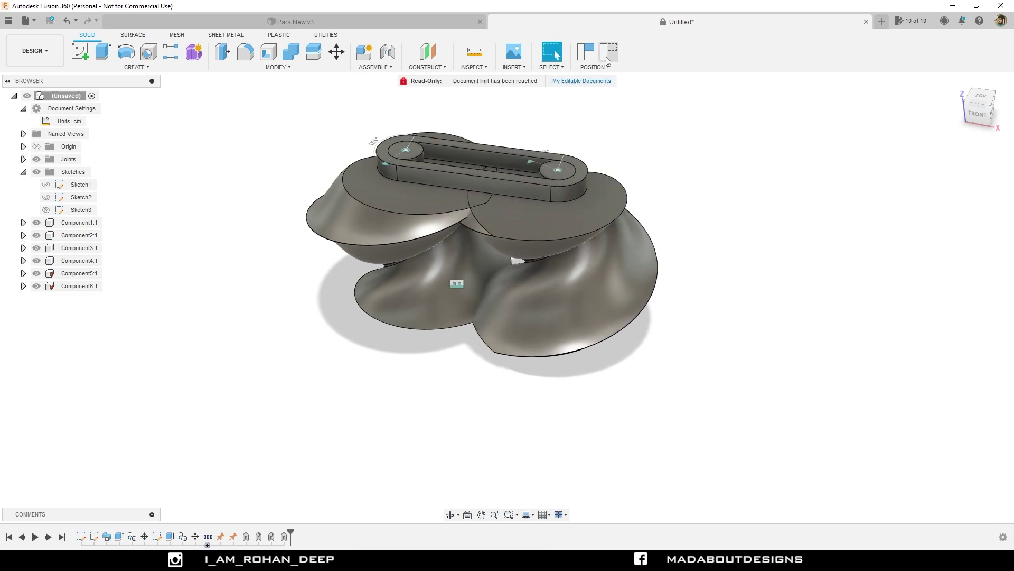
pyautogui.click(608, 51)
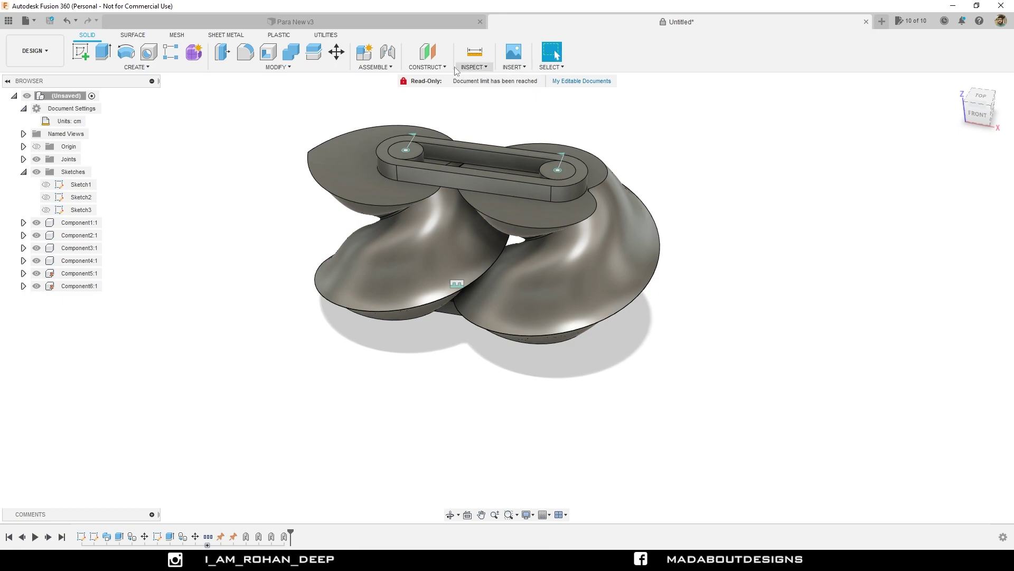
# Step: Create a motion link coupling joints Rev3 and Rev4, keeping 360 deg for each
pyautogui.click(388, 67)
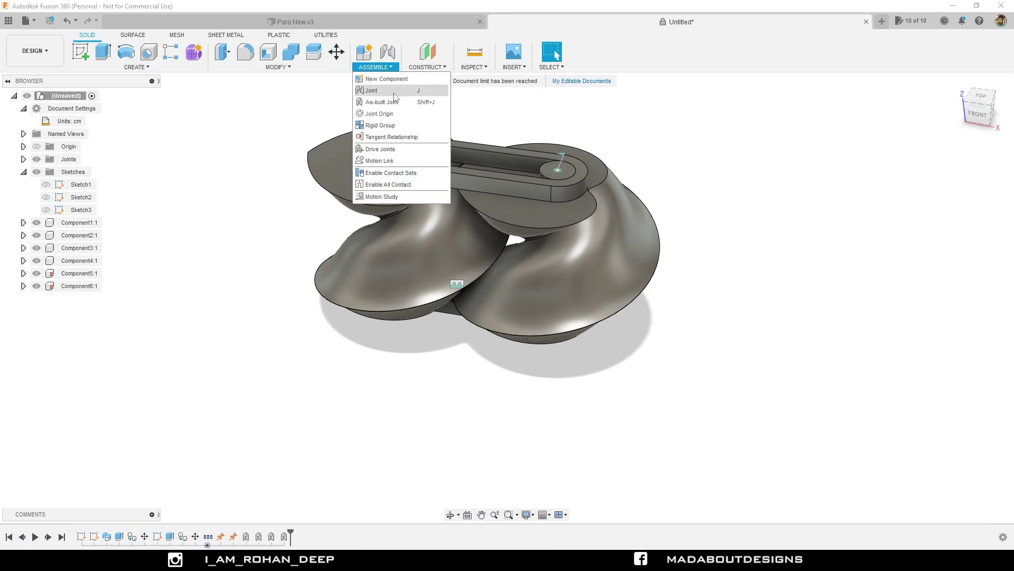
pyautogui.click(396, 164)
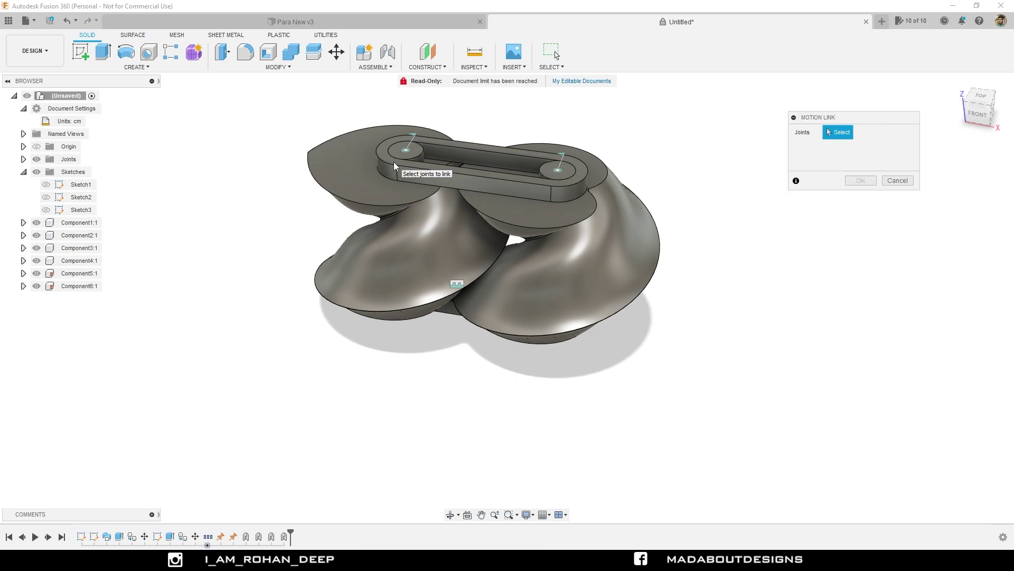
pyautogui.moveTo(832, 118); pyautogui.dragTo(230, 114)
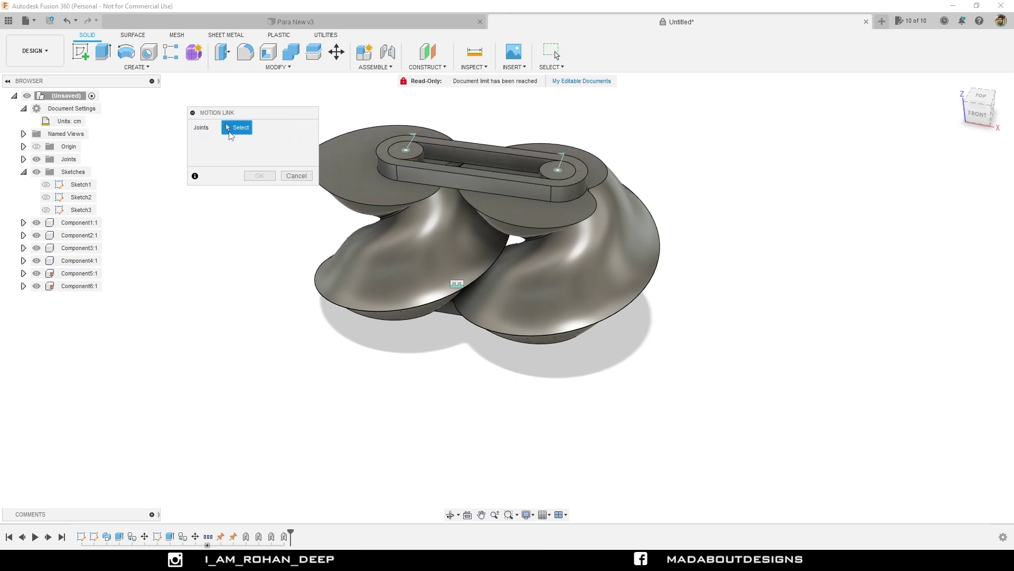
pyautogui.click(24, 159)
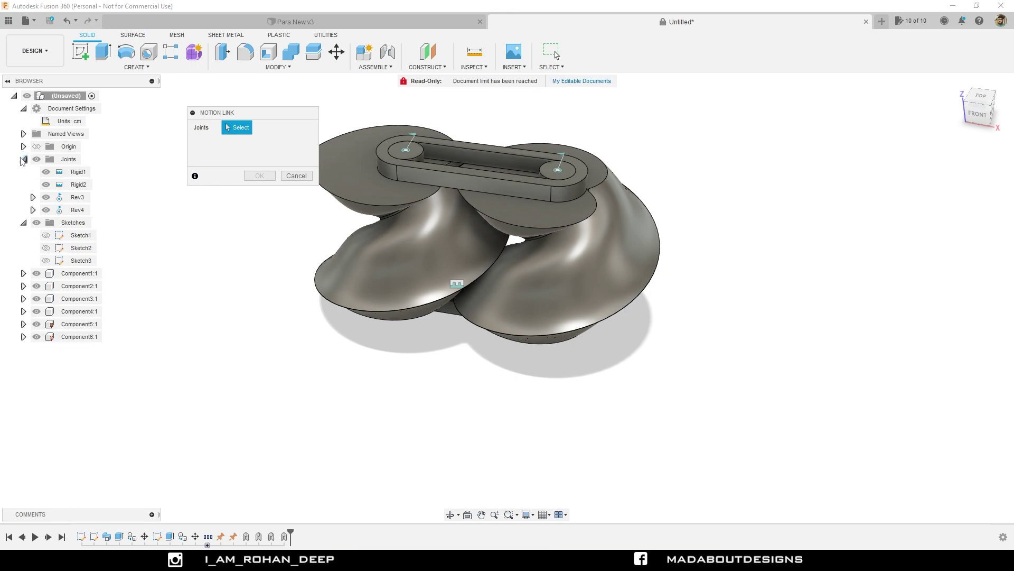
pyautogui.click(75, 197)
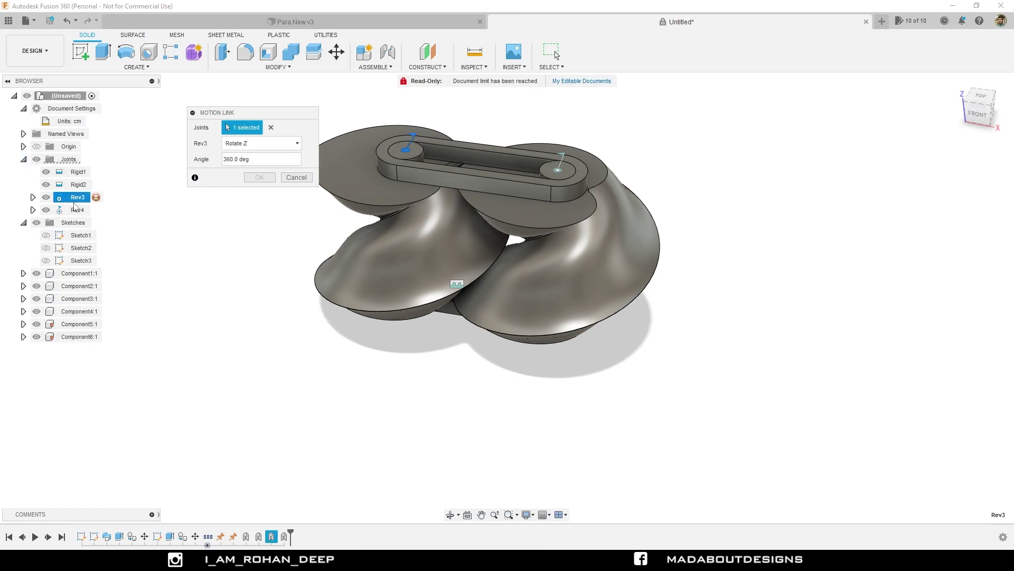
pyautogui.click(75, 210)
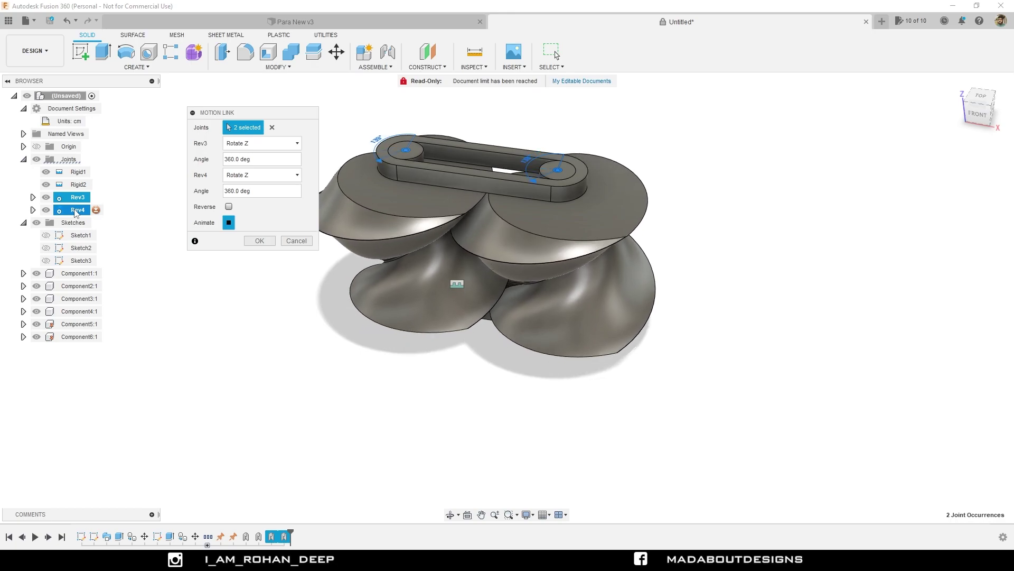
pyautogui.moveTo(256, 159); pyautogui.dragTo(217, 161)
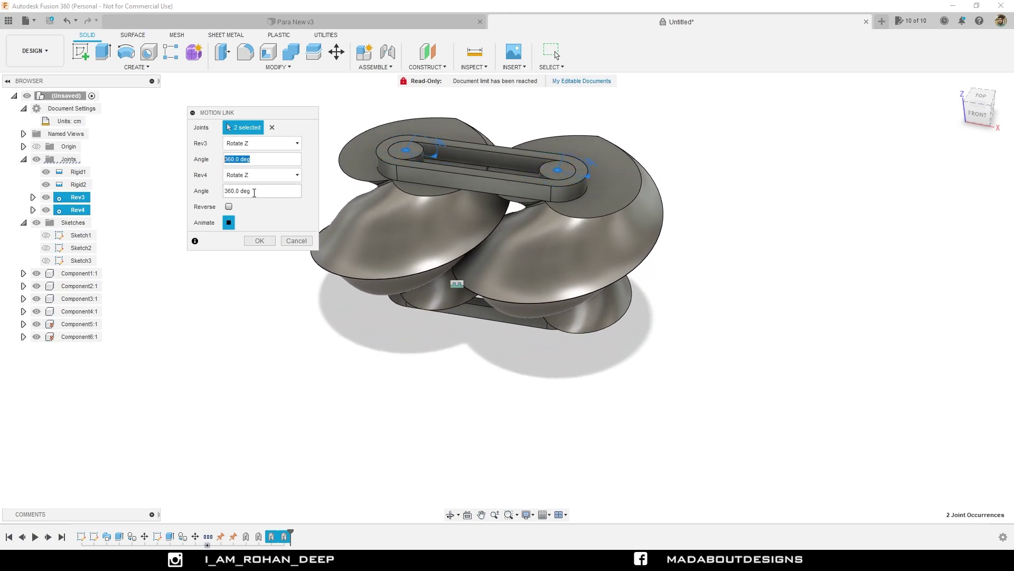
pyautogui.moveTo(255, 192); pyautogui.dragTo(217, 194)
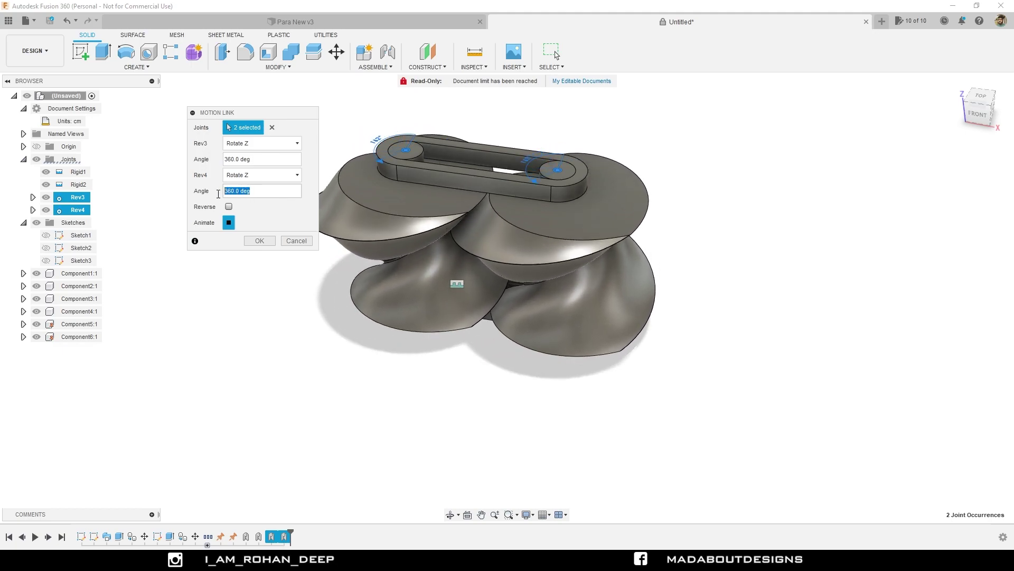
pyautogui.moveTo(255, 160); pyautogui.dragTo(219, 161)
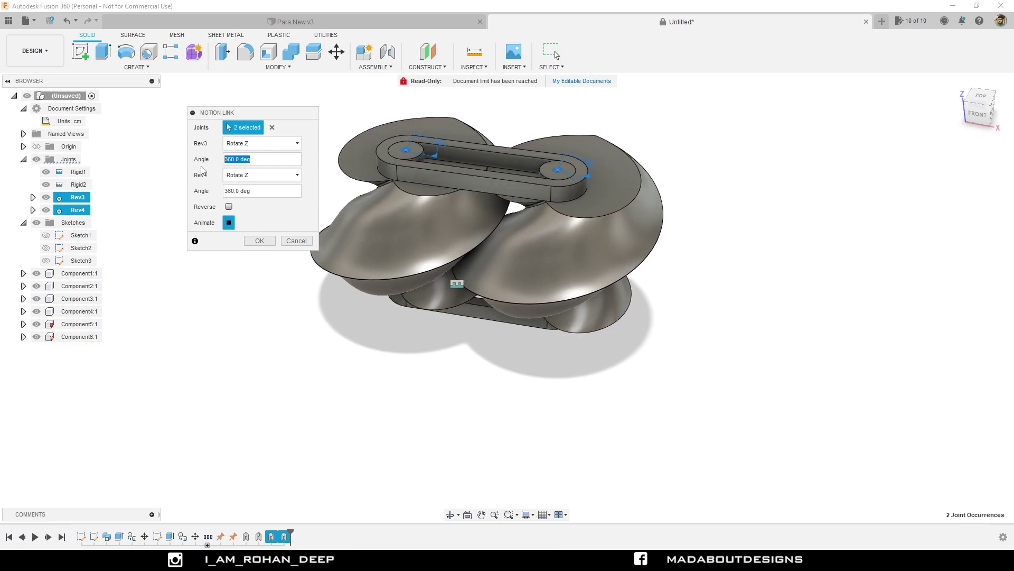
pyautogui.click(258, 241)
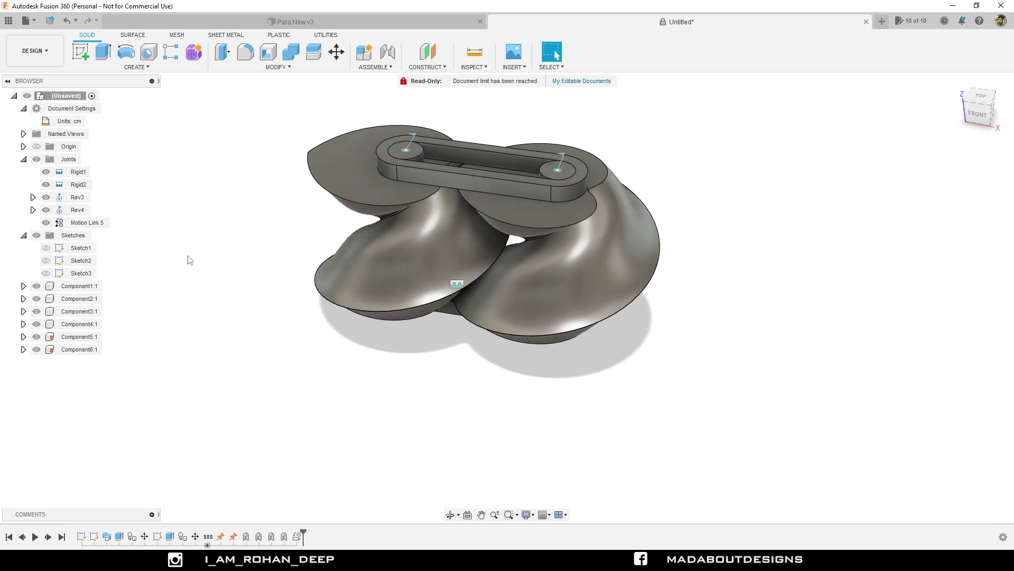
pyautogui.rightClick(81, 211)
pyautogui.click(84, 199)
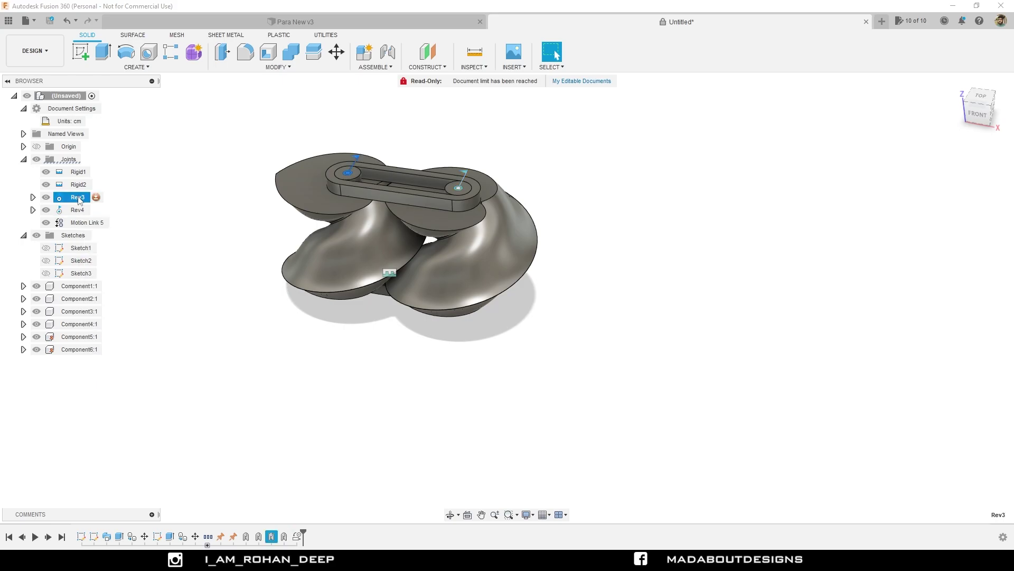
pyautogui.rightClick(84, 199)
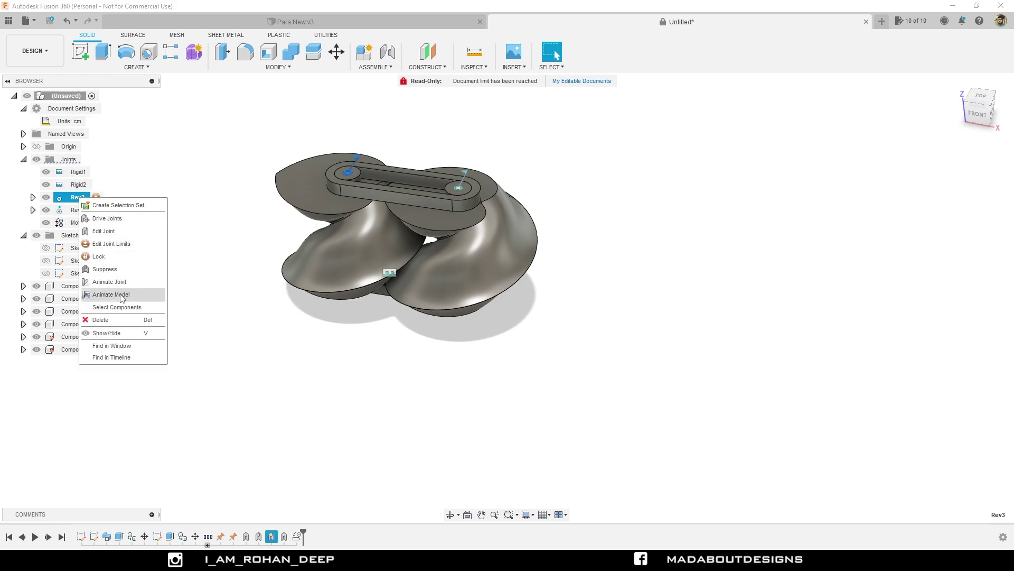
pyautogui.click(121, 296)
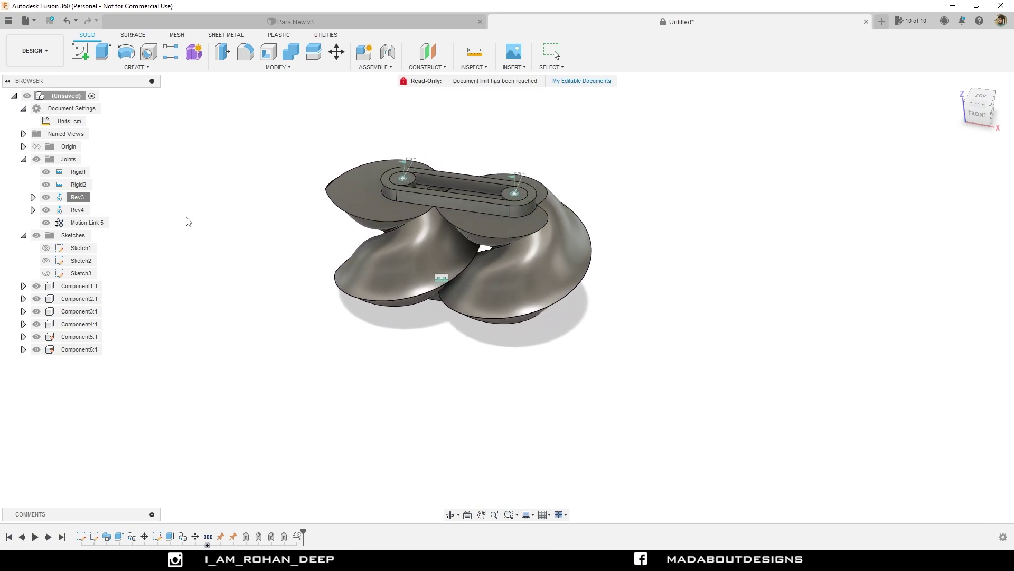
pyautogui.press('Escape')
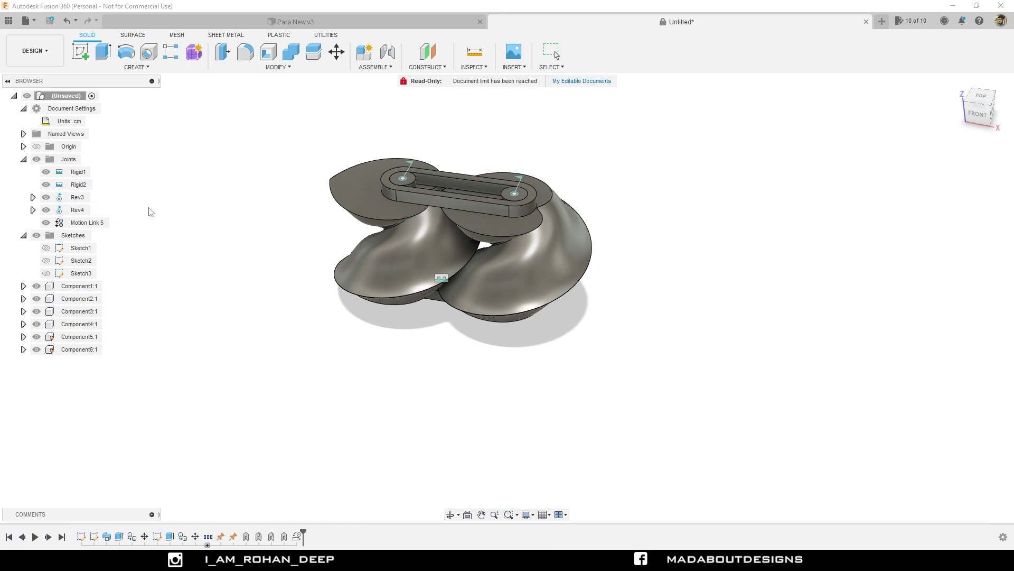
pyautogui.press('Escape')
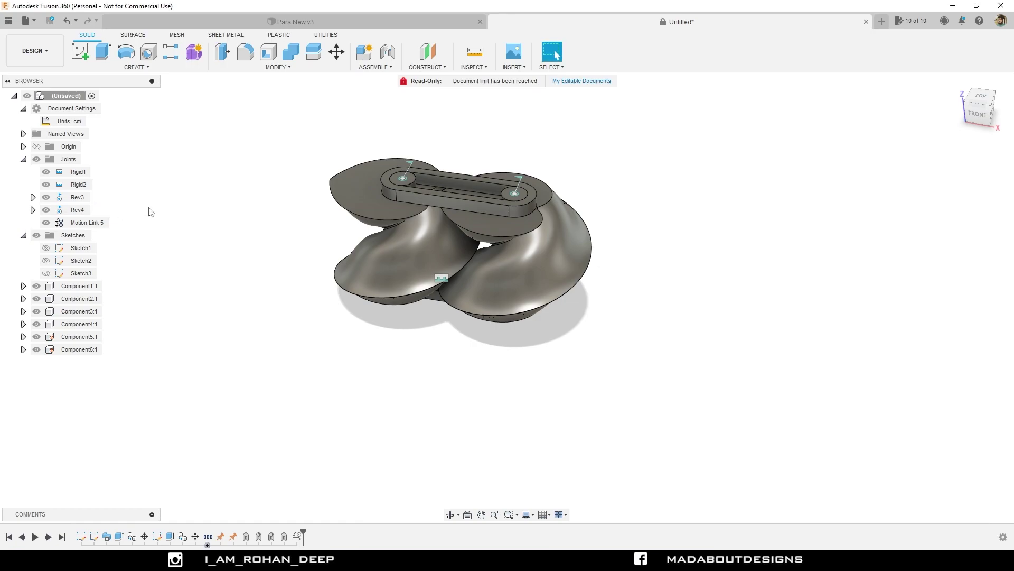
pyautogui.scroll(-2, 151, 212)
pyautogui.moveTo(150, 211); pyautogui.dragTo(205, 211, button='middle')
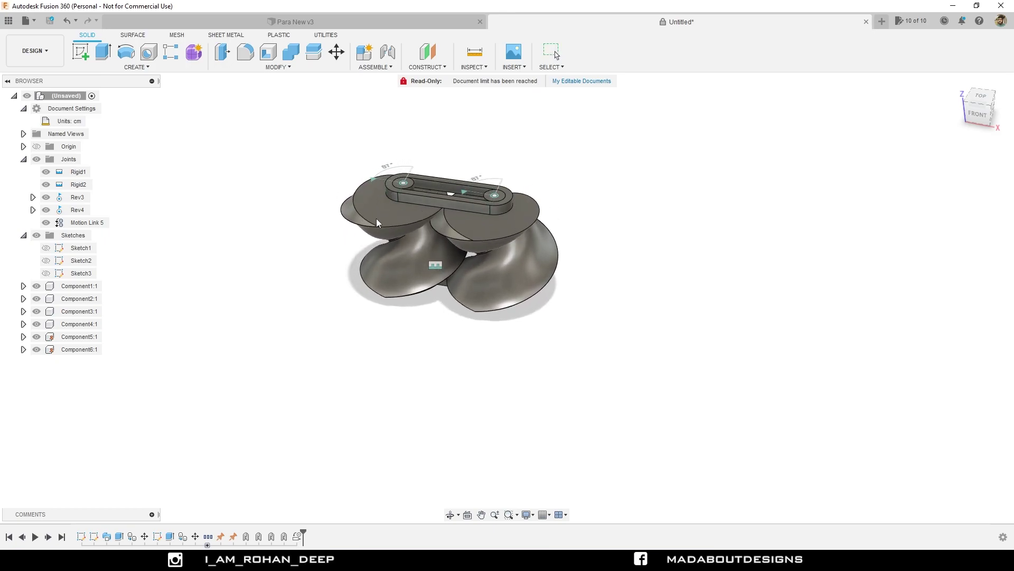
pyautogui.rightClick(73, 210)
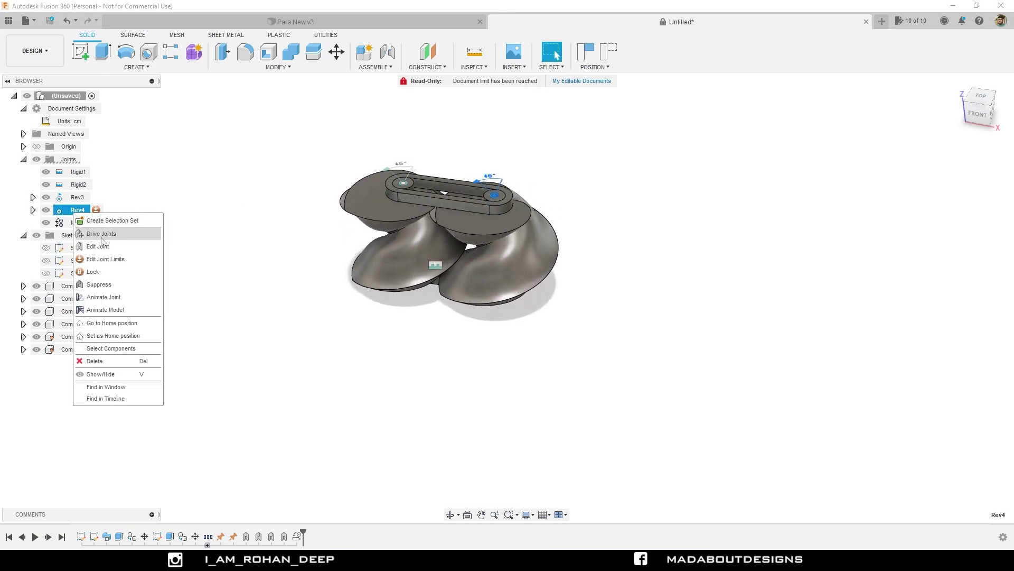
pyautogui.click(106, 309)
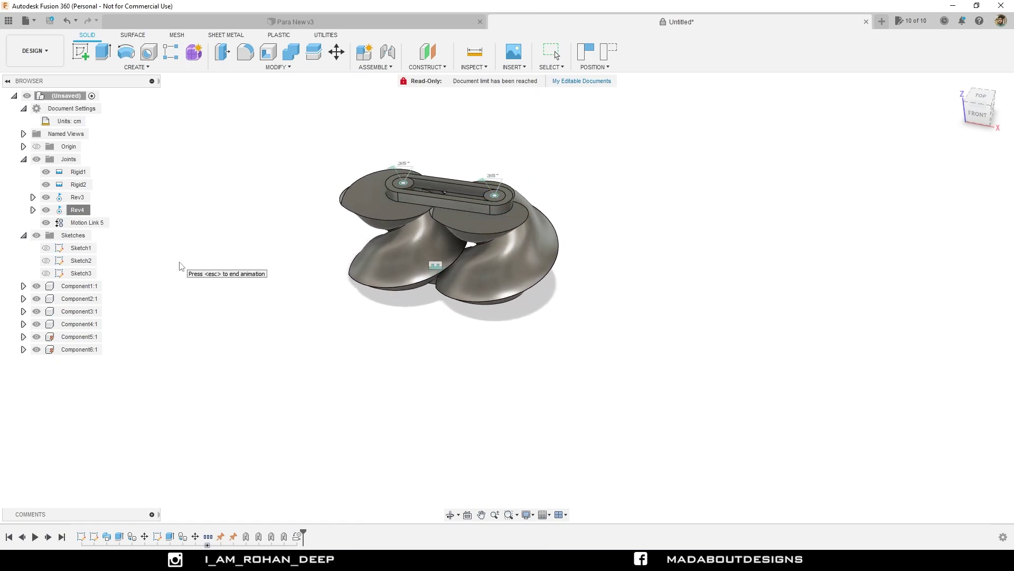
pyautogui.click(38, 160)
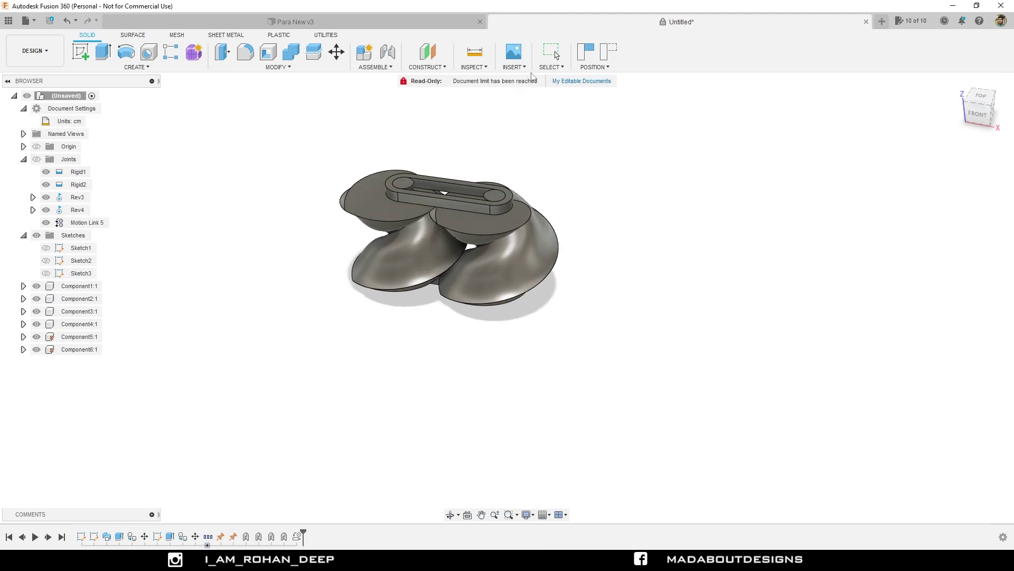
pyautogui.click(607, 52)
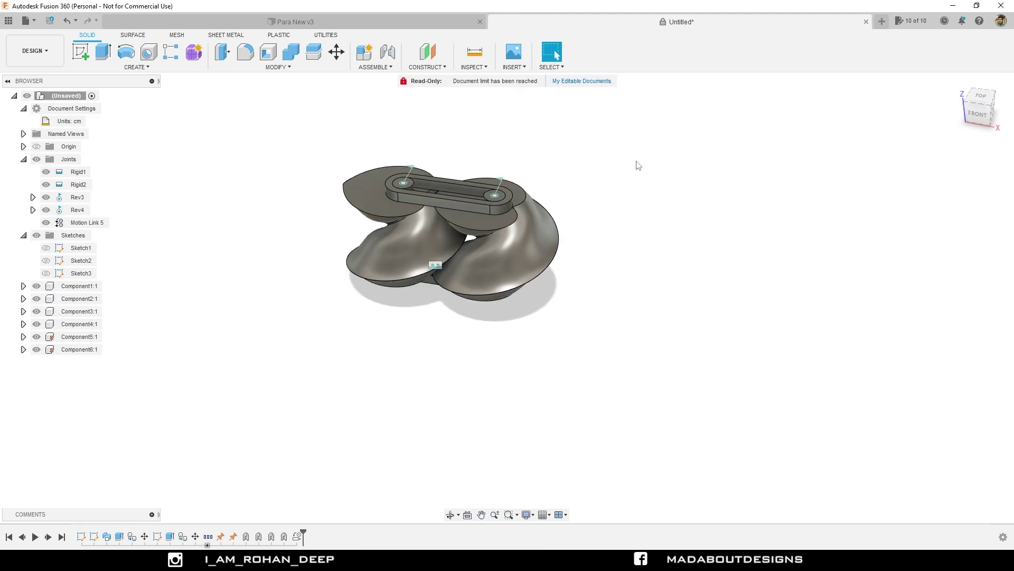
# Step: Paint the rotors Metallic Yellow and Red, the pins dark grey, and the slot link silver
pyautogui.press('a')
pyautogui.scroll(-1, 811, 253)
pyautogui.scroll(-3, 885, 364)
pyautogui.moveTo(824, 464); pyautogui.dragTo(476, 285)
pyautogui.moveTo(825, 408); pyautogui.dragTo(518, 275)
pyautogui.moveTo(824, 352); pyautogui.dragTo(412, 186)
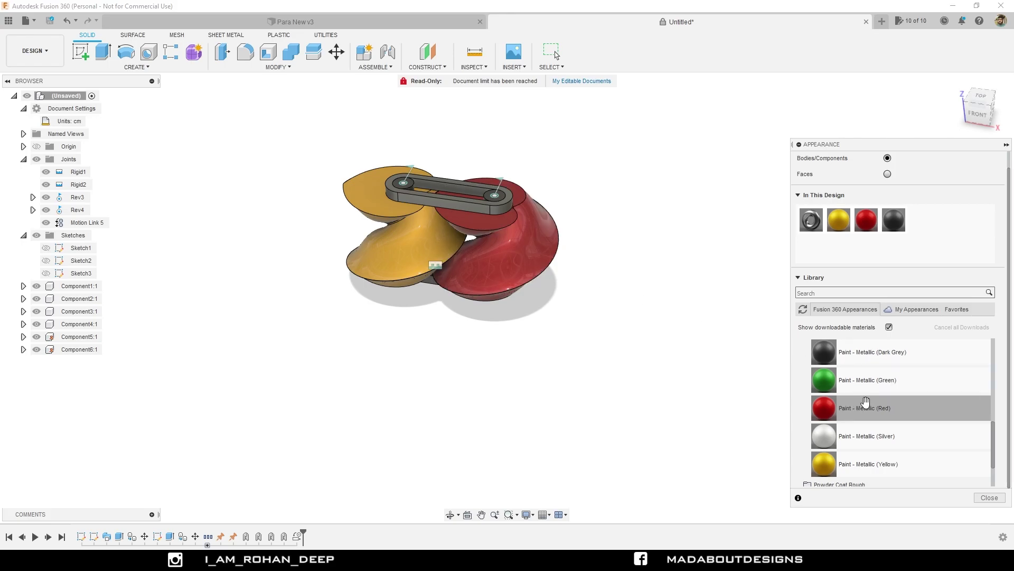
pyautogui.moveTo(824, 436); pyautogui.dragTo(455, 197)
pyautogui.keyDown('shift'); pyautogui.moveTo(553, 420); pyautogui.dragTo(546, 362, button='middle'); pyautogui.keyUp('shift')
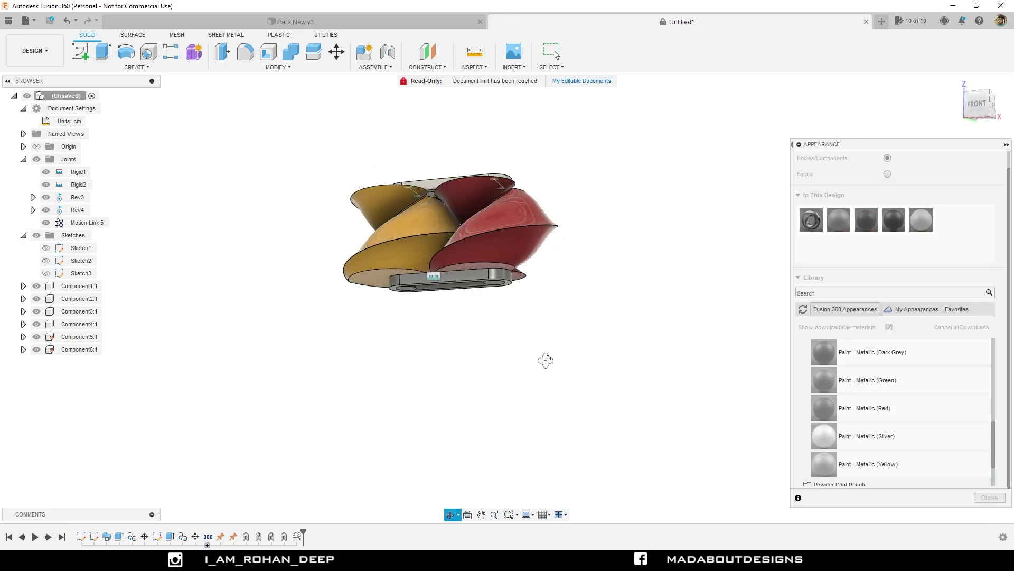
pyautogui.moveTo(921, 219); pyautogui.dragTo(612, 242)
pyautogui.press('Escape')
# Step: Animate the linked model from the Rev4 joint and watch the rotors turn together
pyautogui.keyDown('shift'); pyautogui.moveTo(617, 247); pyautogui.dragTo(602, 315, button='middle'); pyautogui.keyUp('shift')
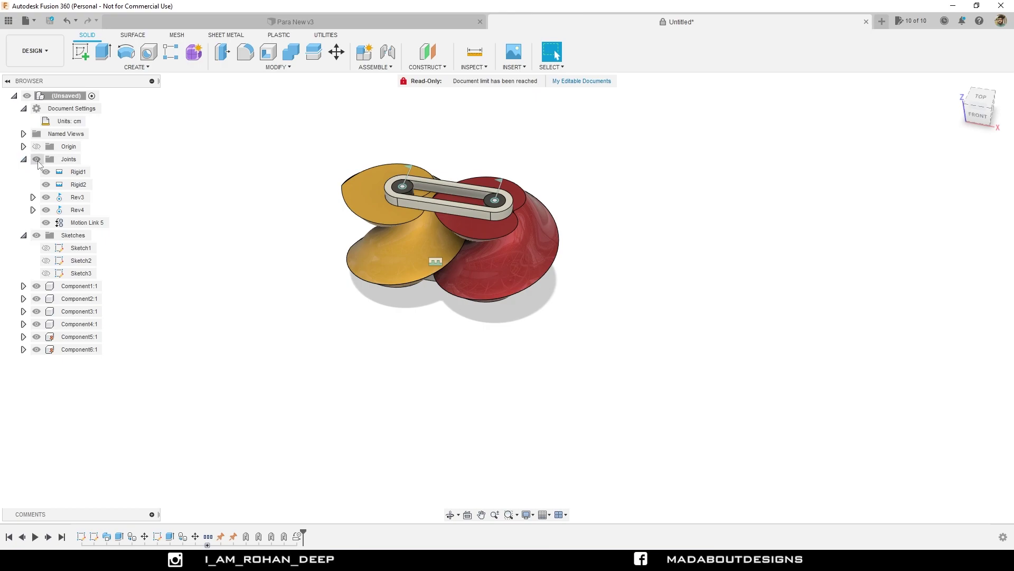
pyautogui.rightClick(73, 214)
pyautogui.click(113, 311)
pyautogui.keyDown('shift'); pyautogui.moveTo(624, 413); pyautogui.dragTo(747, 414, button='middle'); pyautogui.keyUp('shift')
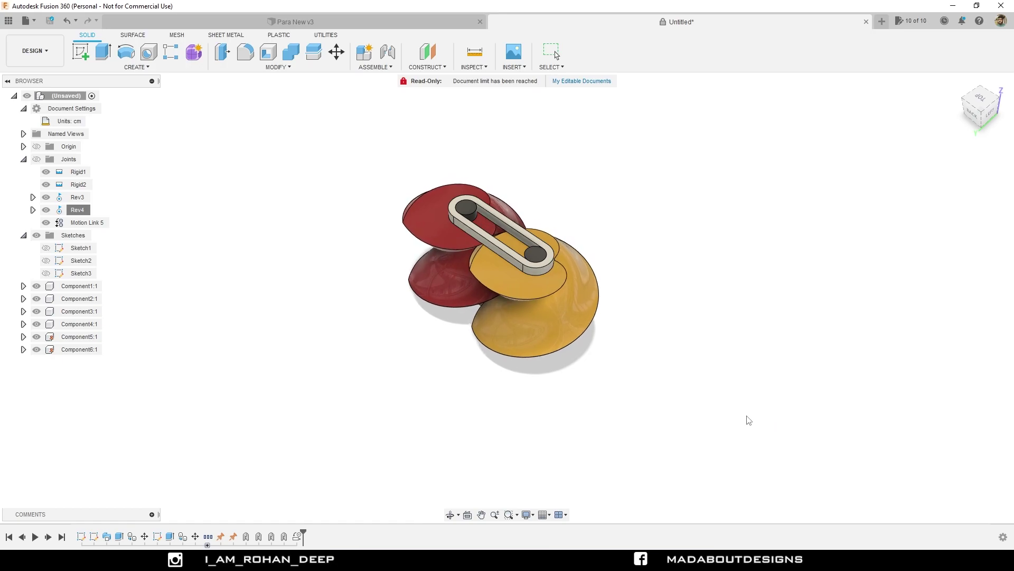